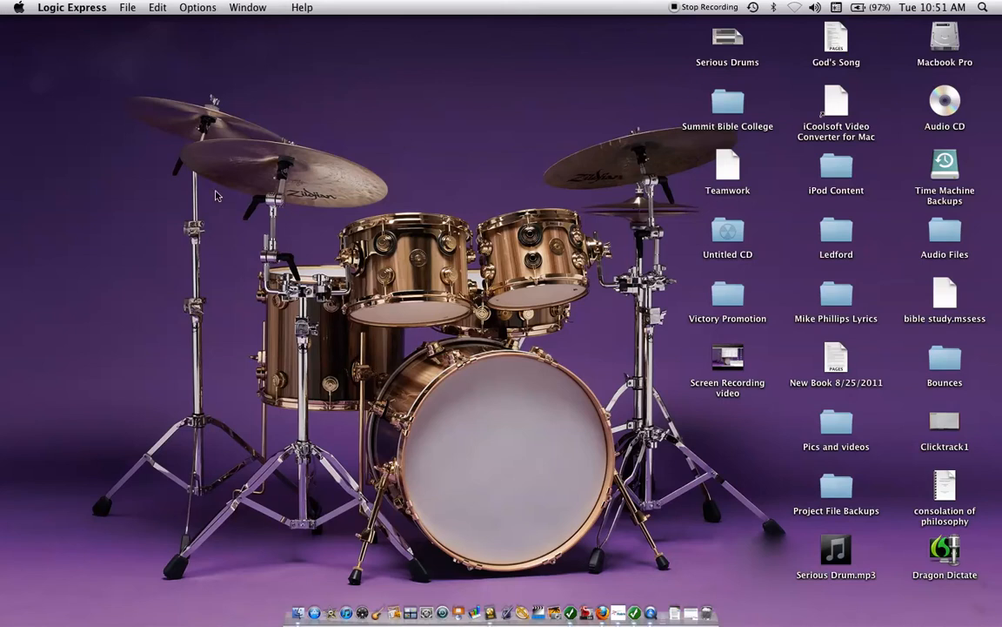
Open the recent project Serious Drums and show the start of its drum part in the Piano Roll
{"action": "left_click", "coordinate": [129, 11]}
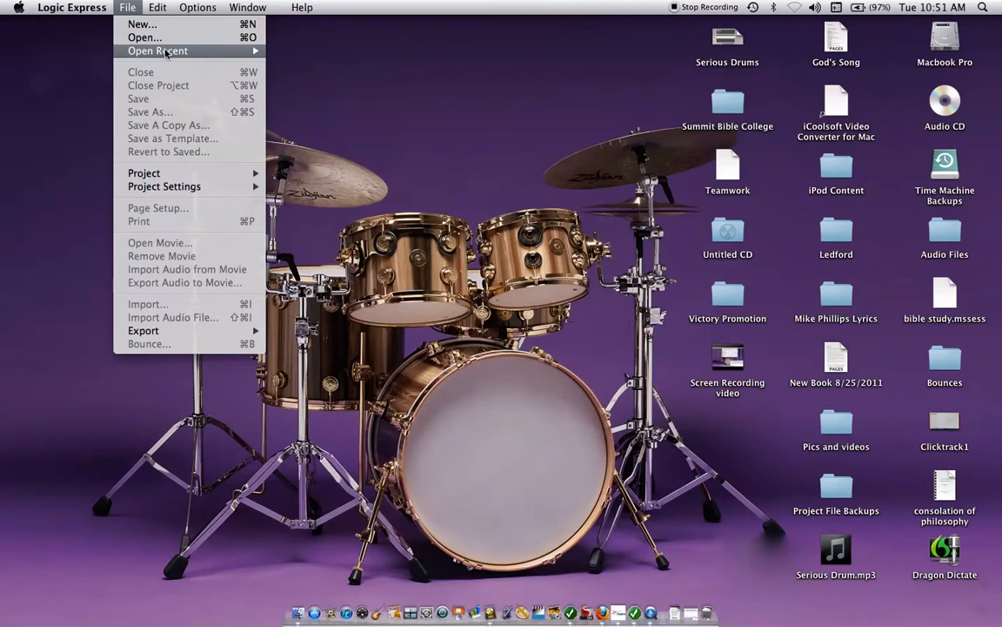
{"action": "mouse_move", "coordinate": [222, 55]}
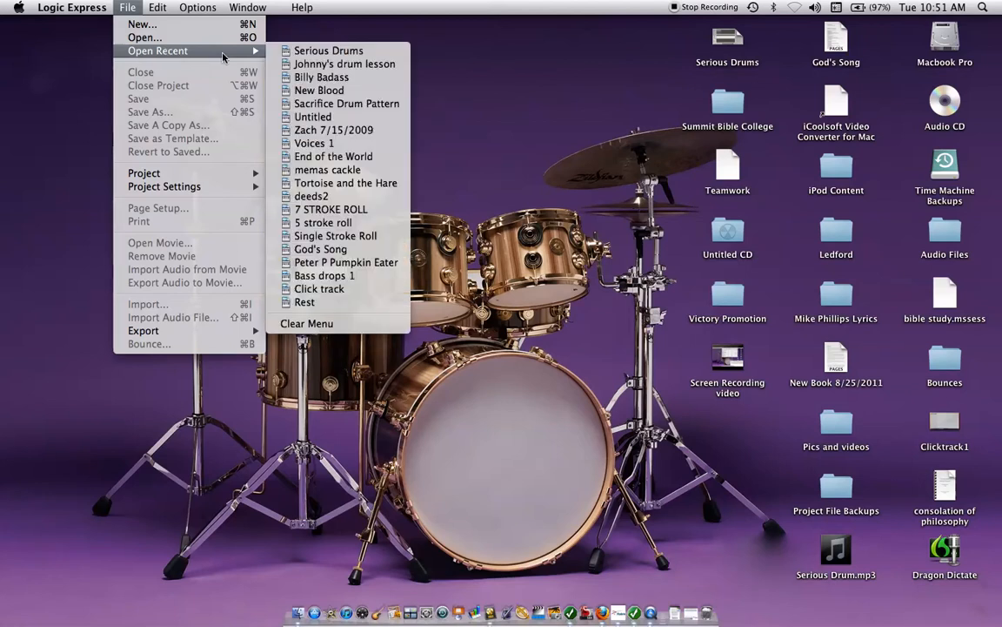
{"action": "left_click", "coordinate": [290, 52]}
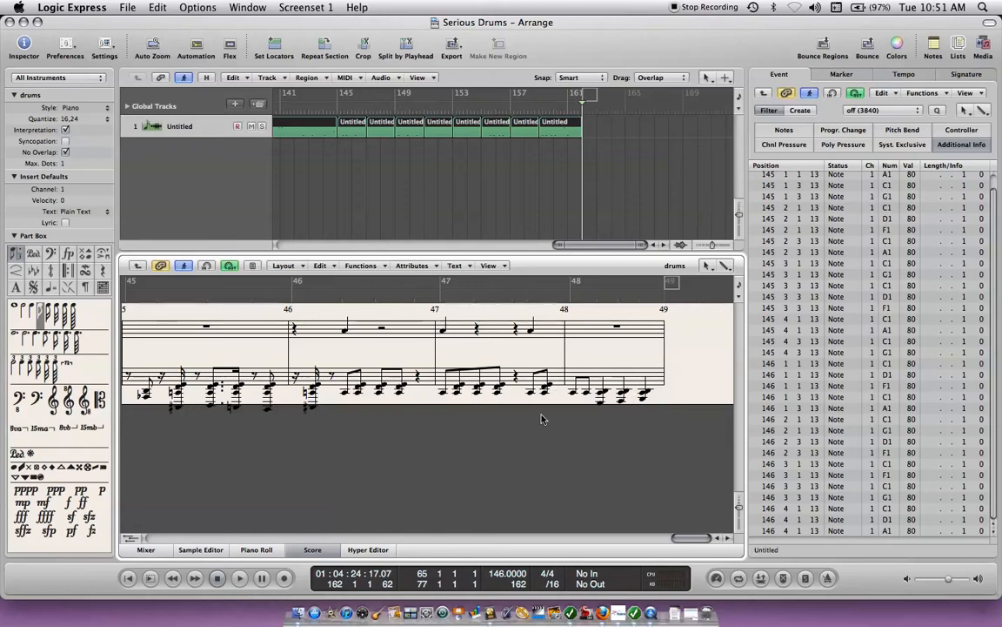
{"action": "left_click", "coordinate": [258, 550]}
{"action": "left_click_drag", "start_coordinate": [651, 539], "coordinate": [187, 538]}
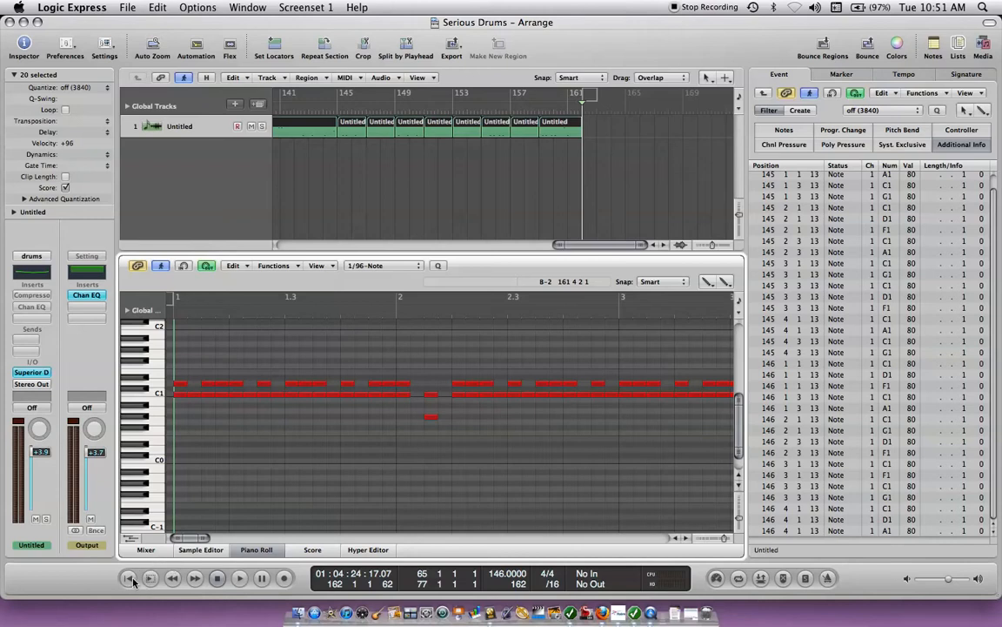
Play the drum part from the beginning of the song at a raised system volume and stop around bar 23
{"action": "left_click", "coordinate": [129, 579]}
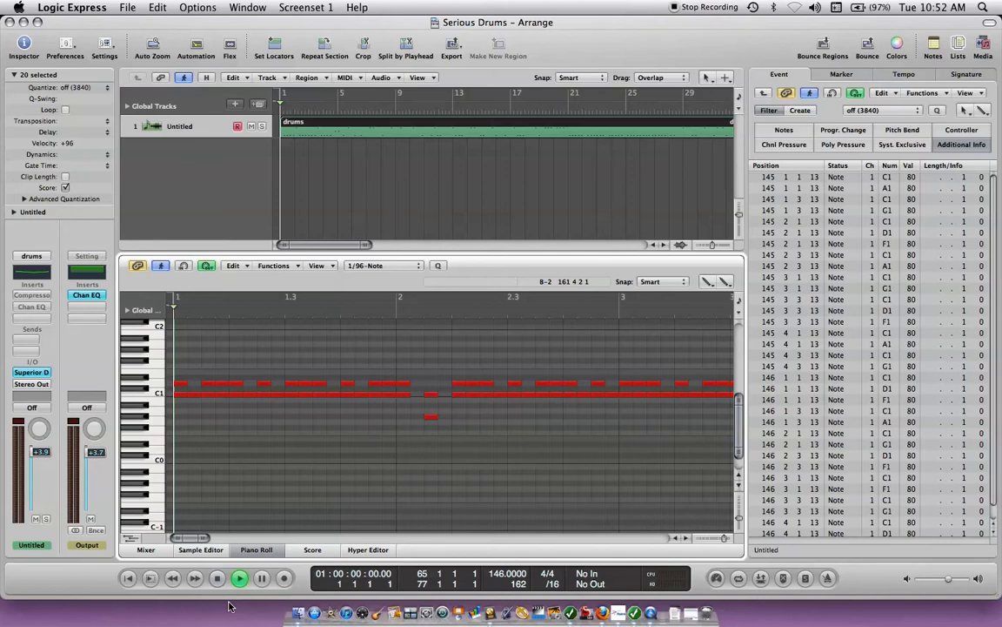
{"action": "key", "text": "space"}
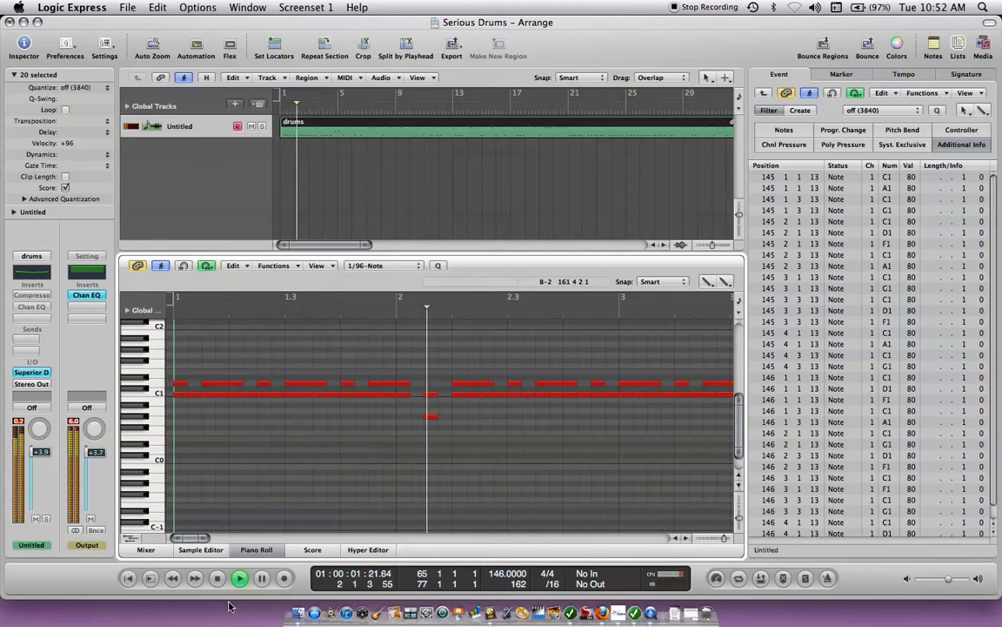
{"action": "key", "text": "XF86AudioRaiseVolume"}
{"action": "key", "text": "XF86AudioRaiseVolume"}
{"action": "key", "text": "XF86AudioRaiseVolume"}
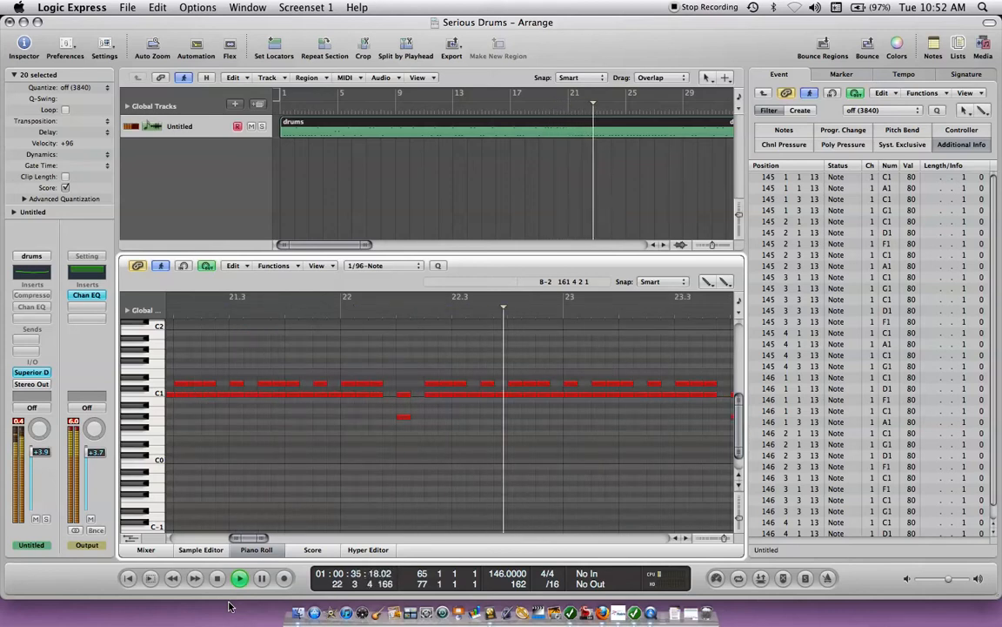
{"action": "key", "text": "space"}
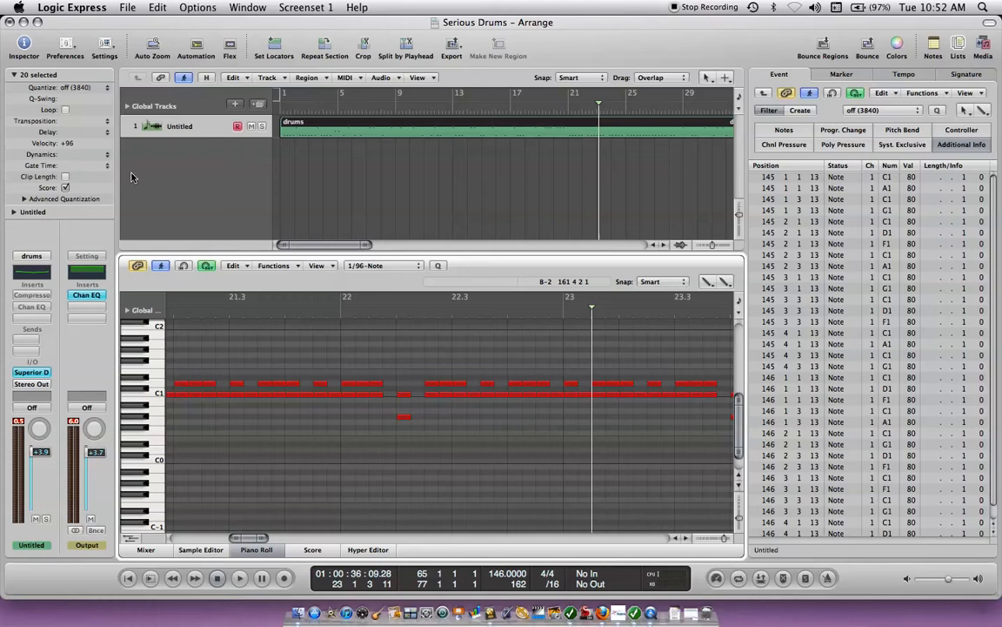
Close the Serious Drums project and start a new one from the Empty Project template
{"action": "left_click", "coordinate": [10, 22]}
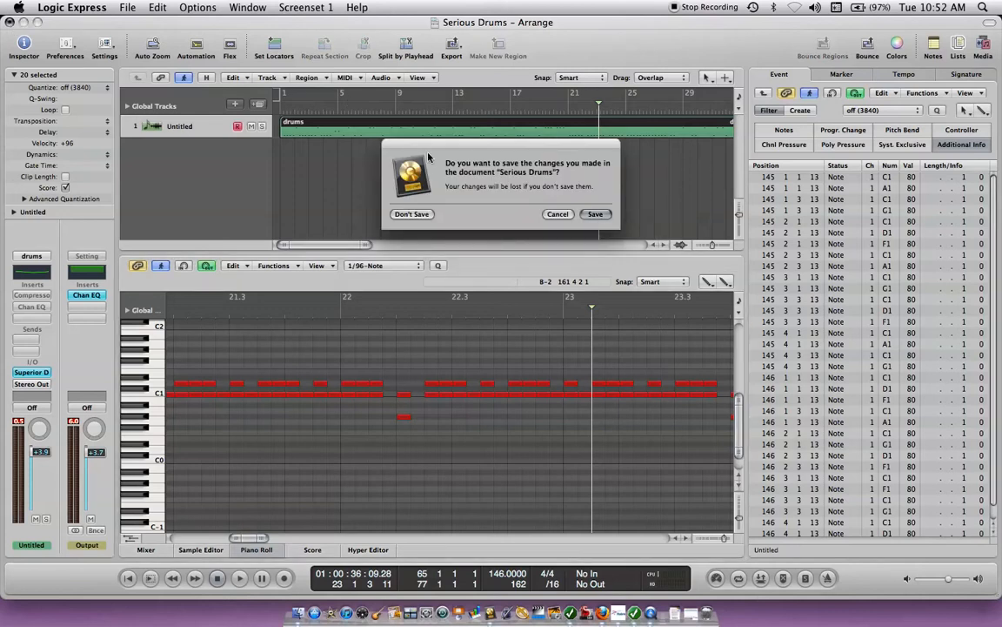
{"action": "left_click", "coordinate": [557, 214]}
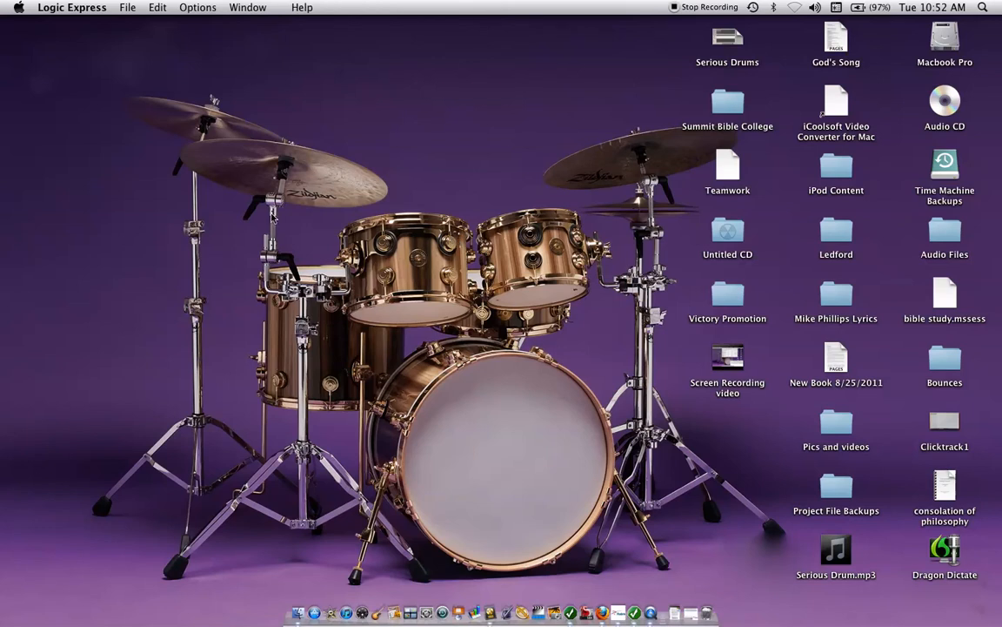
{"action": "left_click", "coordinate": [129, 8]}
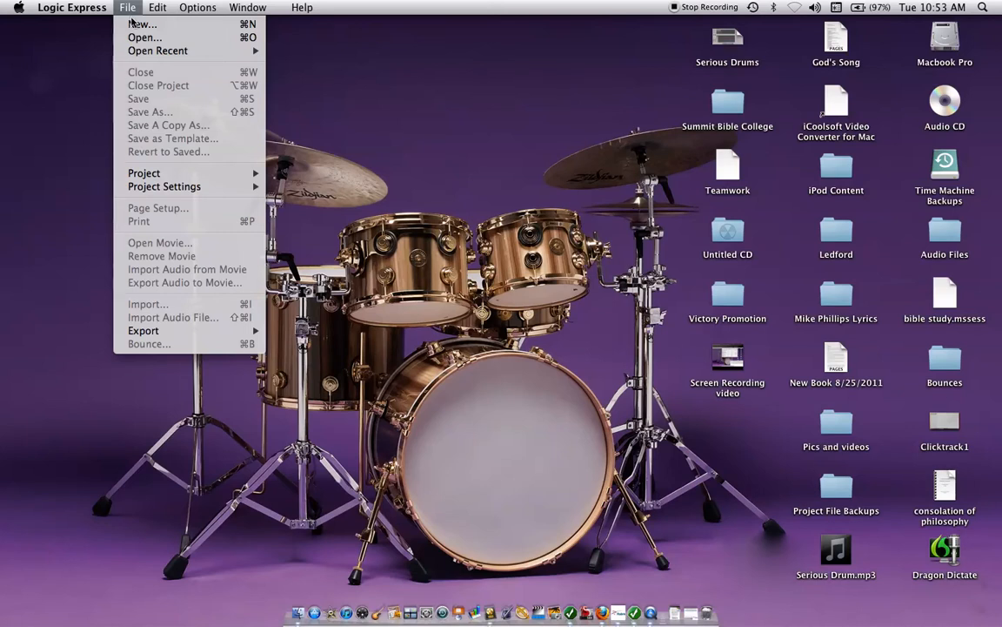
{"action": "left_click", "coordinate": [135, 25]}
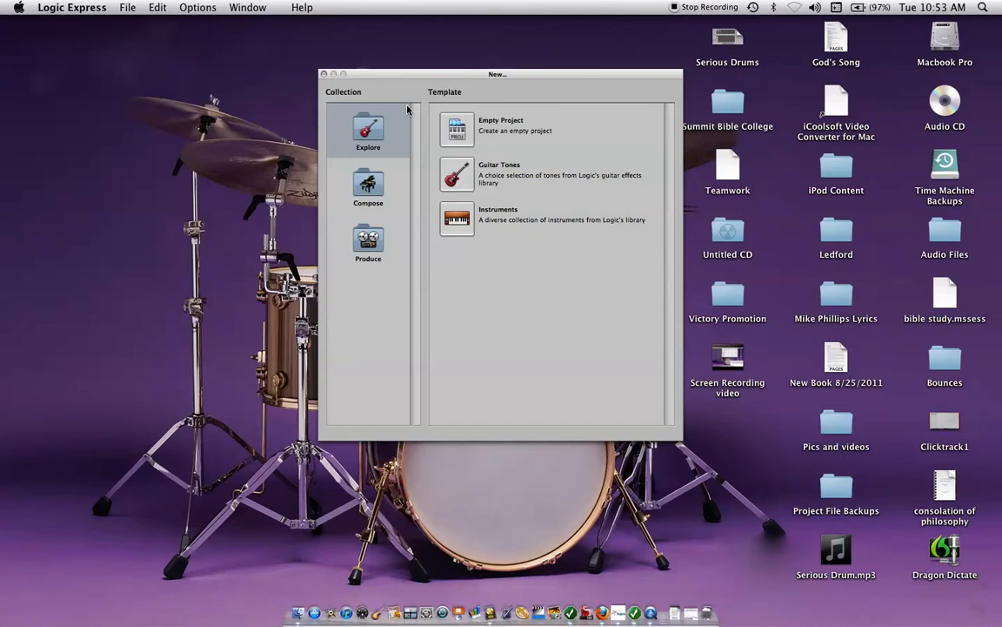
{"action": "left_click", "coordinate": [454, 127]}
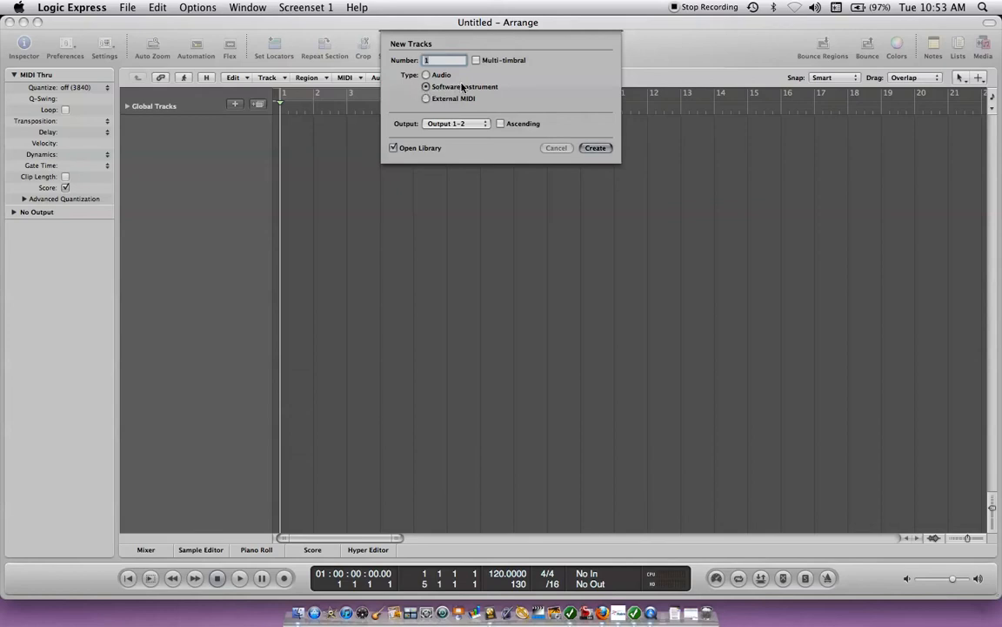
Create one Software Instrument track and load the drums setting from Drum Kits in My GarageBand Settings
{"action": "left_click", "coordinate": [597, 149]}
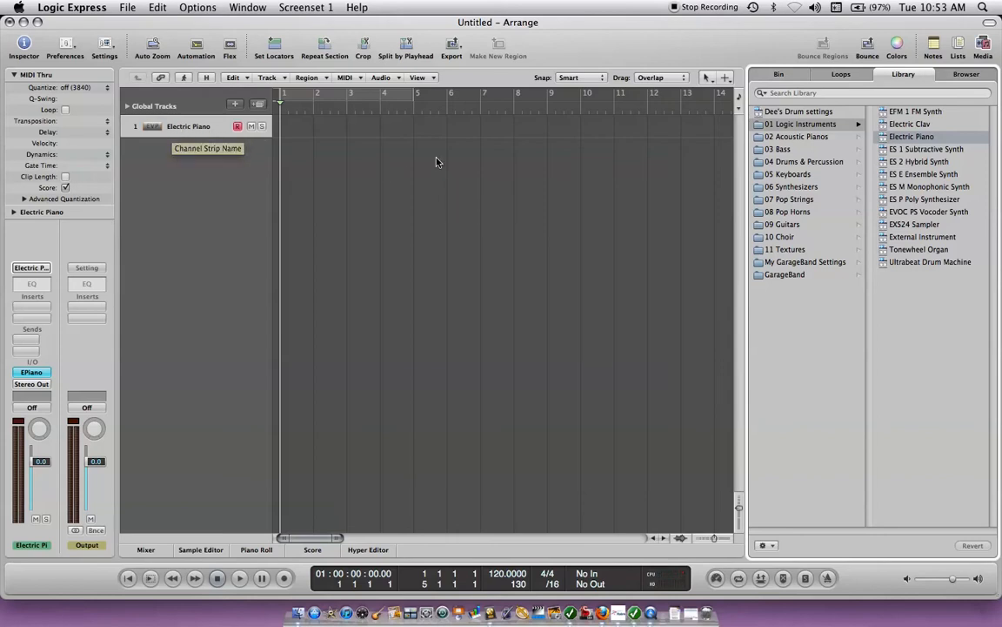
{"action": "left_click", "coordinate": [762, 264]}
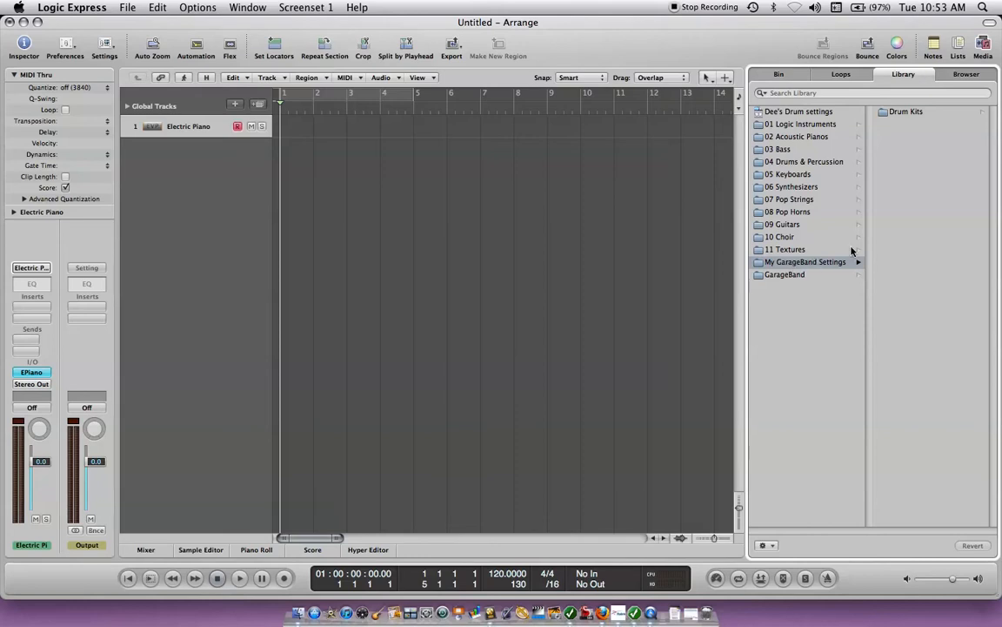
{"action": "left_click", "coordinate": [885, 111]}
{"action": "left_click", "coordinate": [889, 114]}
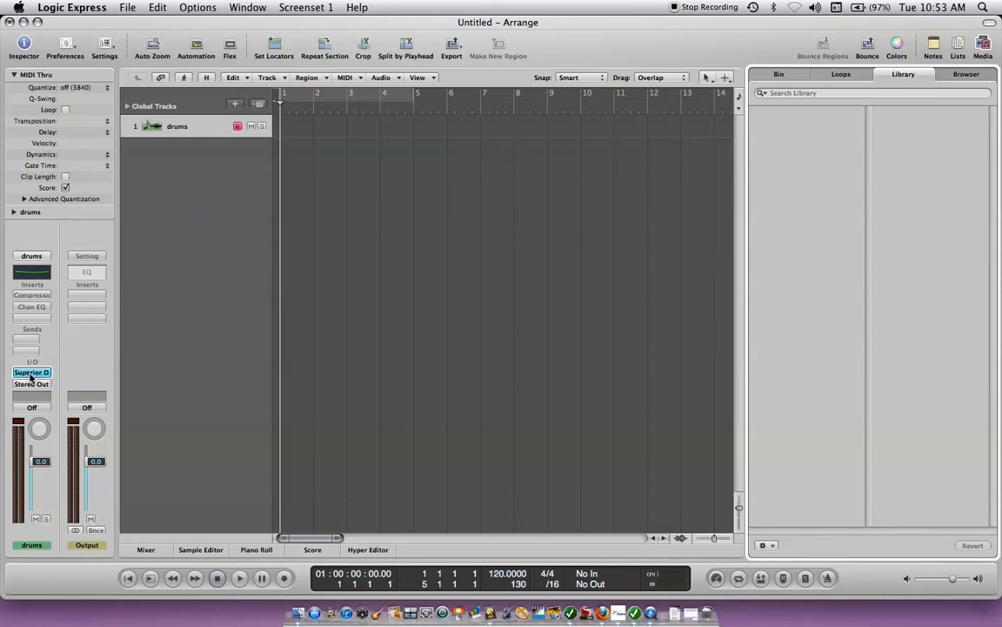
Open the track's Superior Drummer instrument and change it from the Controls view to its graphical drum kit view
{"action": "left_click", "coordinate": [32, 373]}
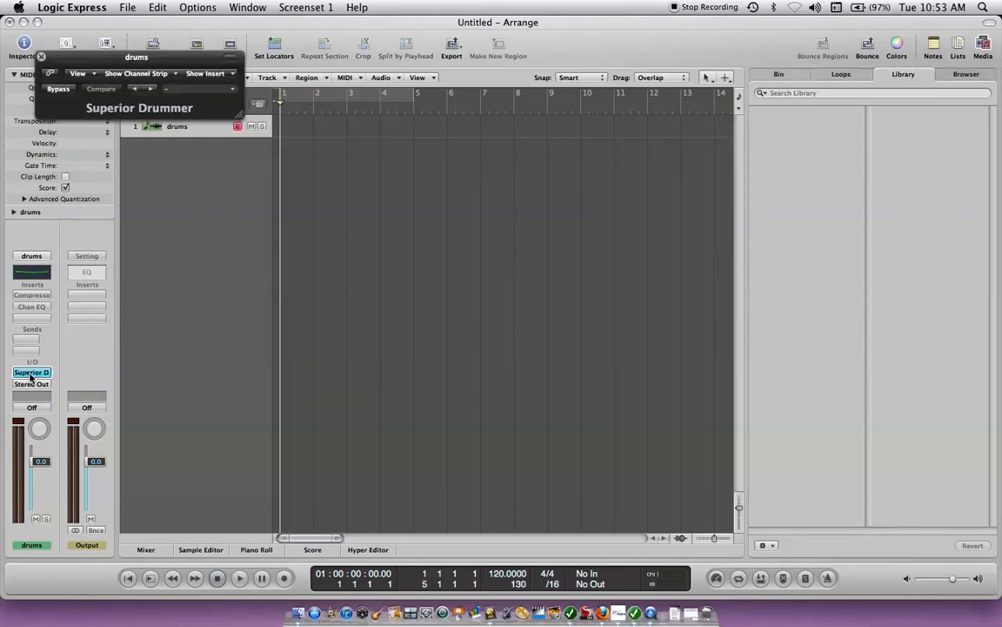
{"action": "left_click", "coordinate": [94, 77]}
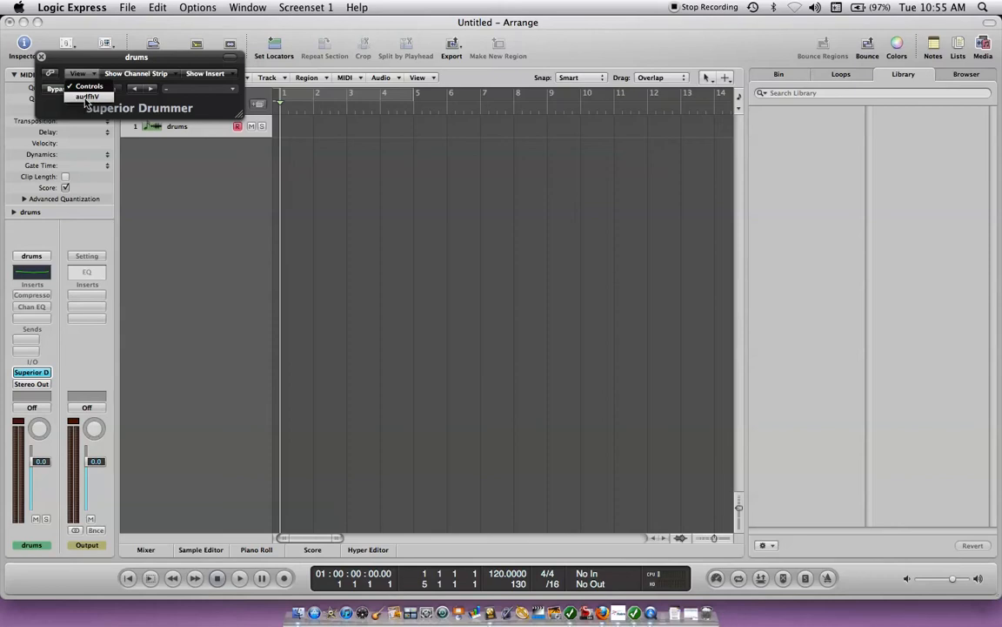
{"action": "left_click", "coordinate": [81, 99]}
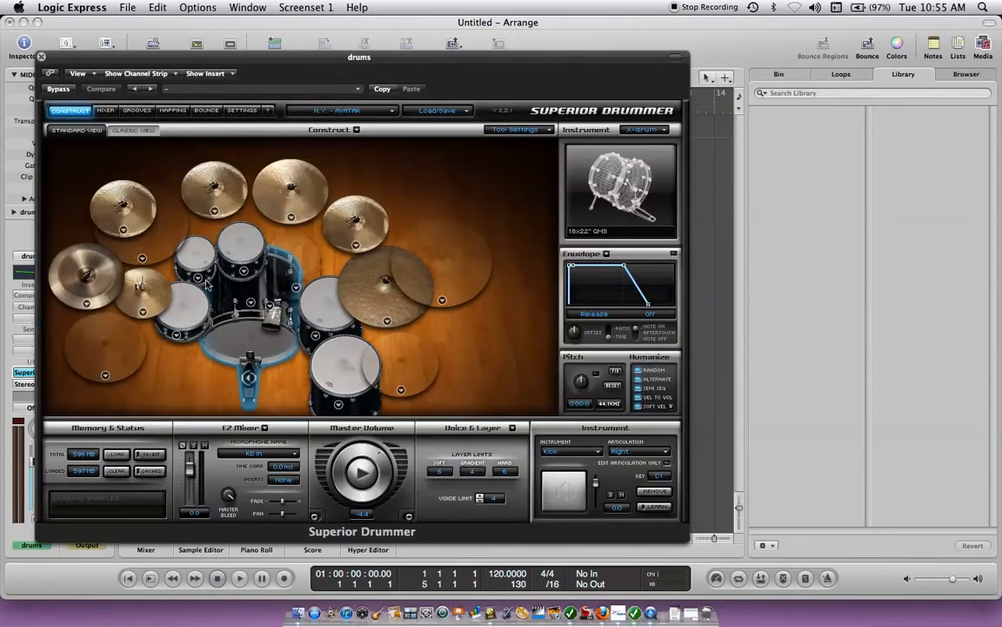
Try the 4.5x14" Rogers Wood snare and settle on the 6.5x14" GMS Nir-Z Custom for the kit
{"action": "left_click", "coordinate": [177, 337]}
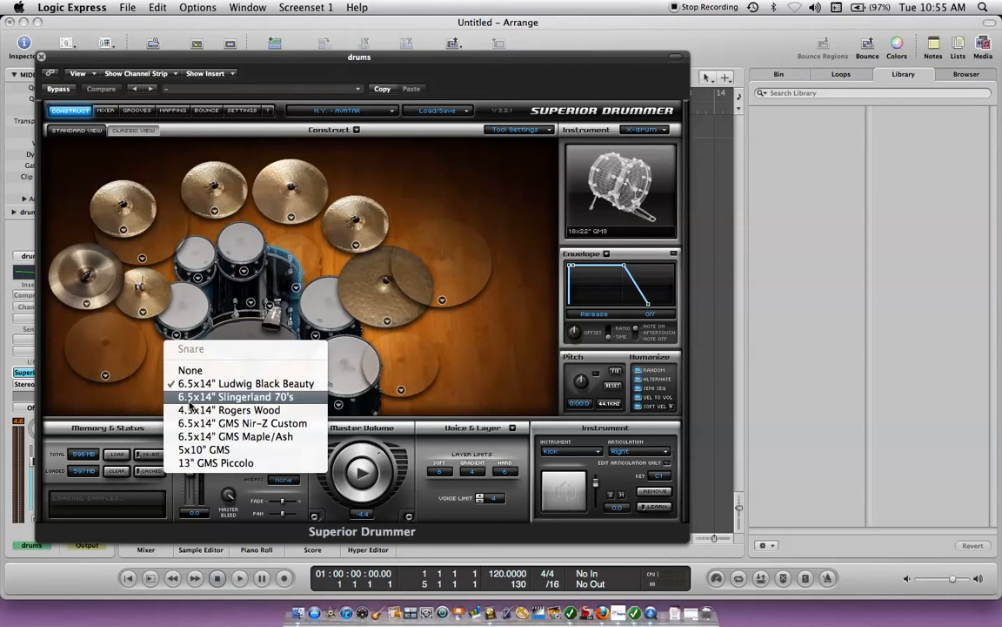
{"action": "left_click", "coordinate": [189, 424]}
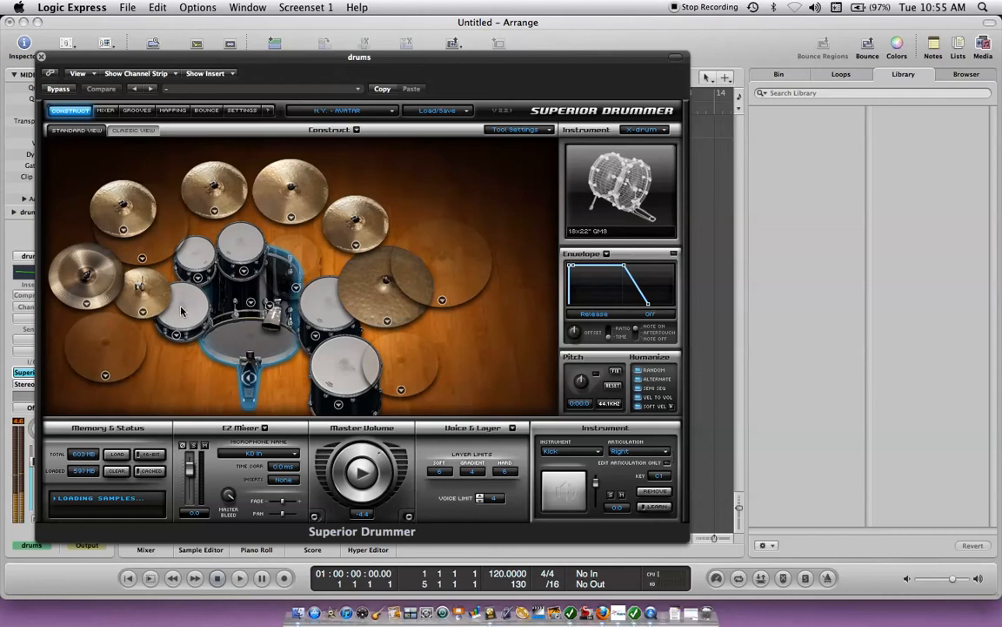
{"action": "left_click", "coordinate": [177, 336]}
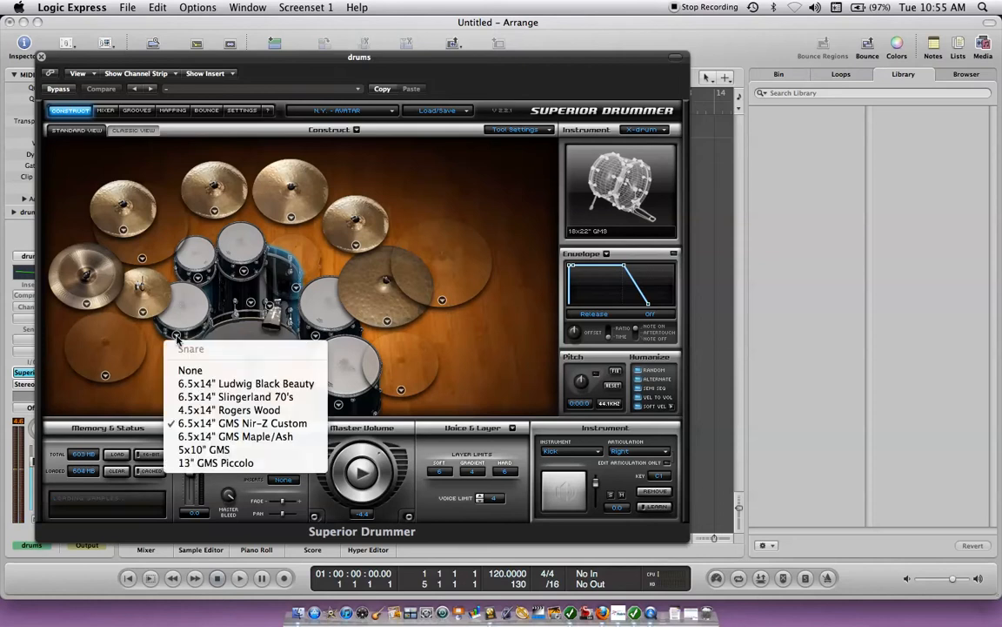
{"action": "left_click", "coordinate": [189, 410]}
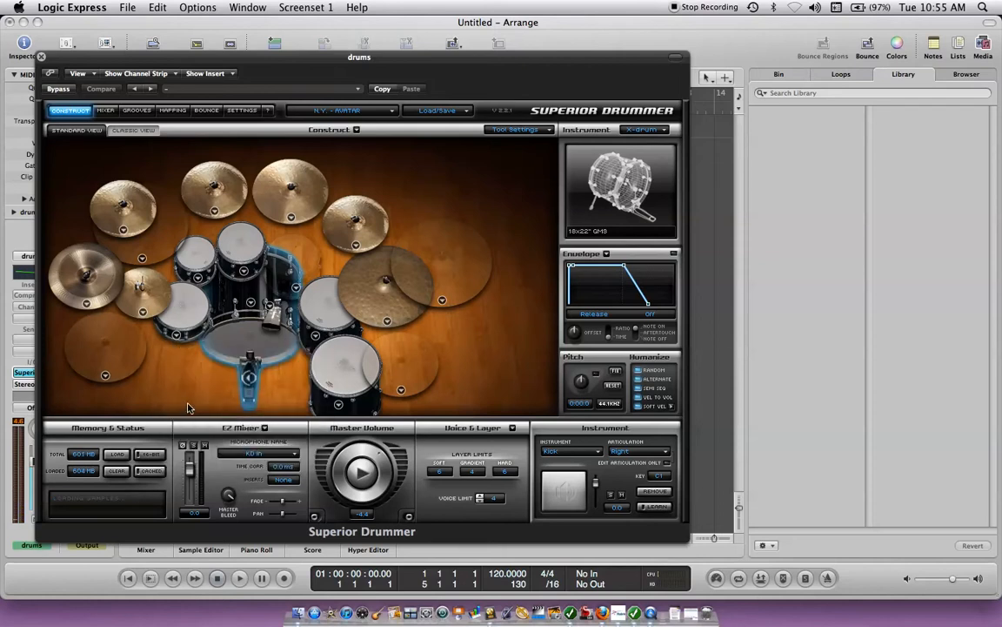
{"action": "left_click", "coordinate": [178, 338]}
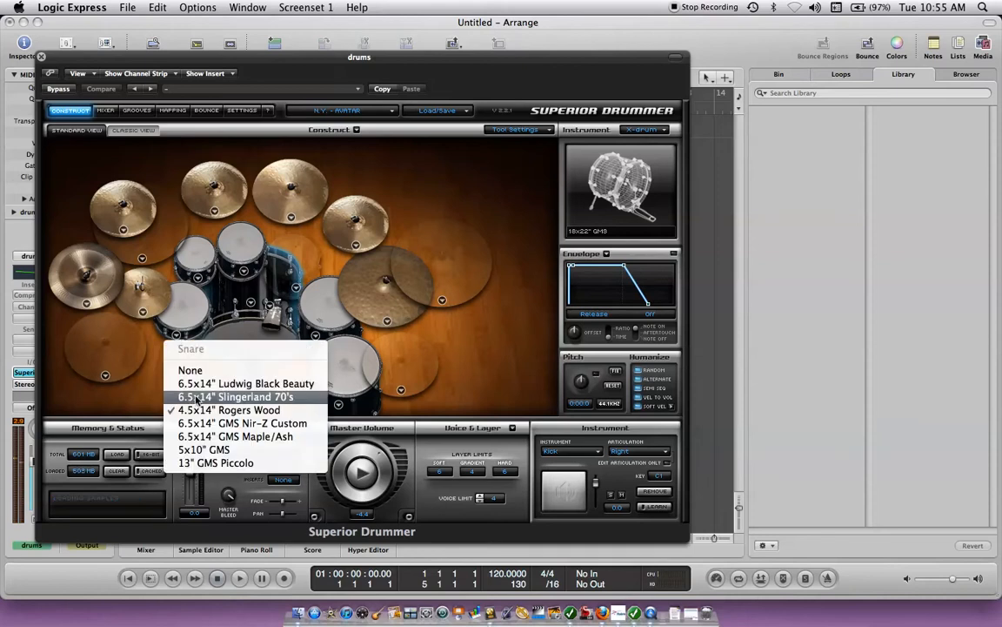
{"action": "left_click", "coordinate": [198, 424]}
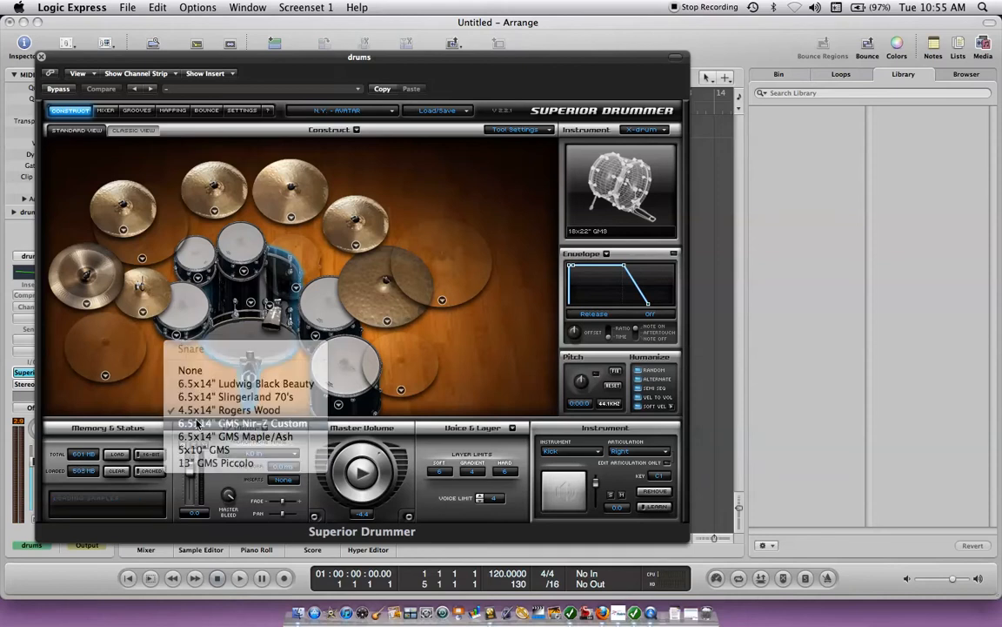
Look at the alternative drums offered for Racktom 1, Racktom 2 and Floortom 1
{"action": "left_click", "coordinate": [198, 277]}
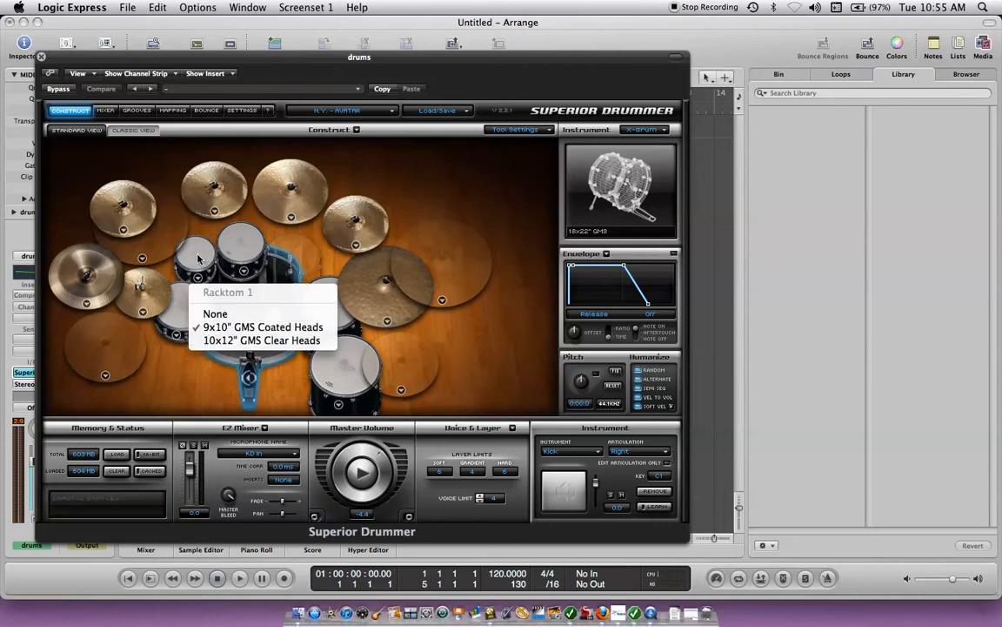
{"action": "left_click", "coordinate": [197, 254]}
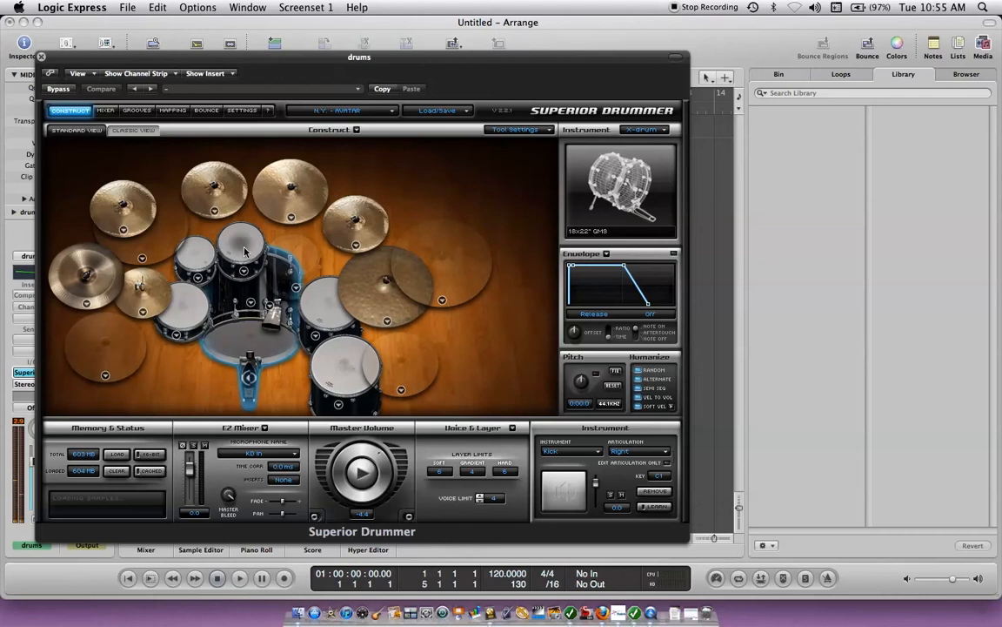
{"action": "left_click", "coordinate": [244, 270]}
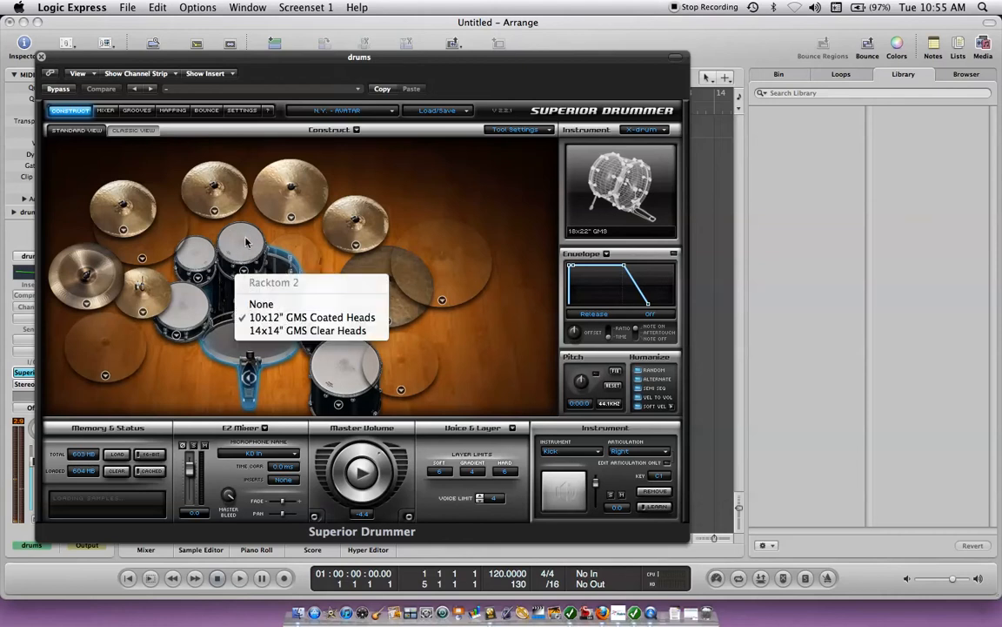
{"action": "left_click", "coordinate": [246, 242]}
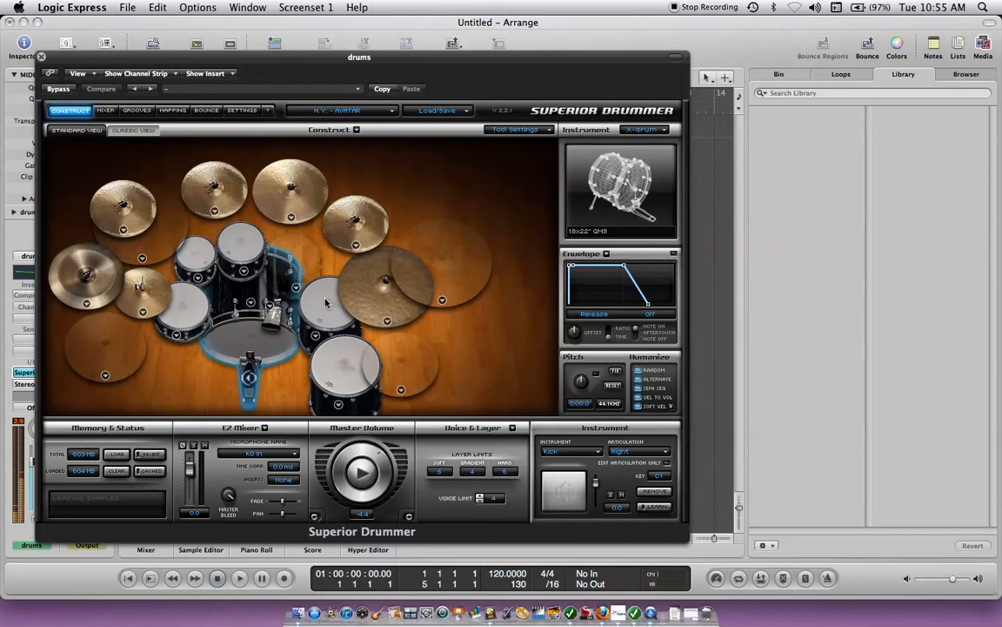
{"action": "left_click", "coordinate": [315, 337]}
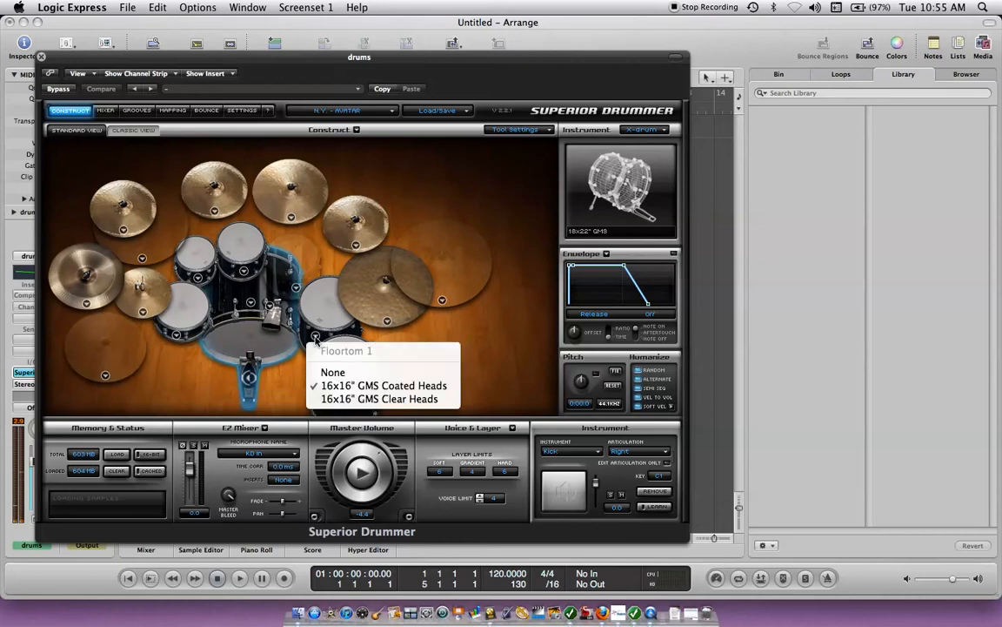
{"action": "left_click", "coordinate": [292, 294]}
Audition the second floor tom, the kick drum and the small percussion piece mounted on the kick
{"action": "left_click", "coordinate": [342, 377]}
{"action": "left_click", "coordinate": [249, 370]}
{"action": "left_click", "coordinate": [255, 332]}
{"action": "left_click", "coordinate": [274, 317]}
{"action": "left_click", "coordinate": [274, 319]}
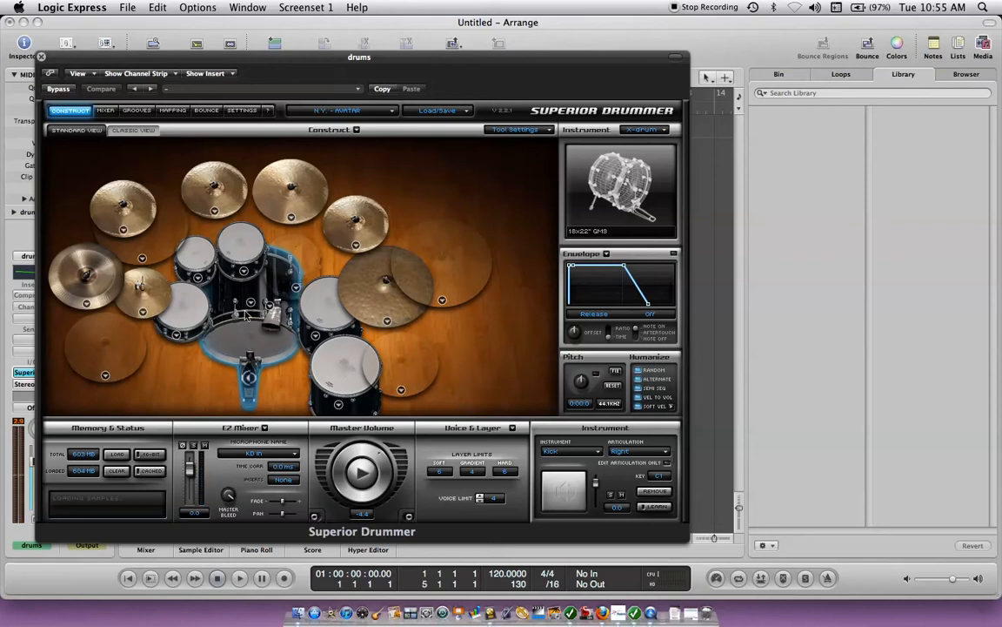
Audition Cymbal 1 and look through the alternative cymbals offered for it
{"action": "left_click", "coordinate": [84, 276]}
{"action": "left_click", "coordinate": [87, 303]}
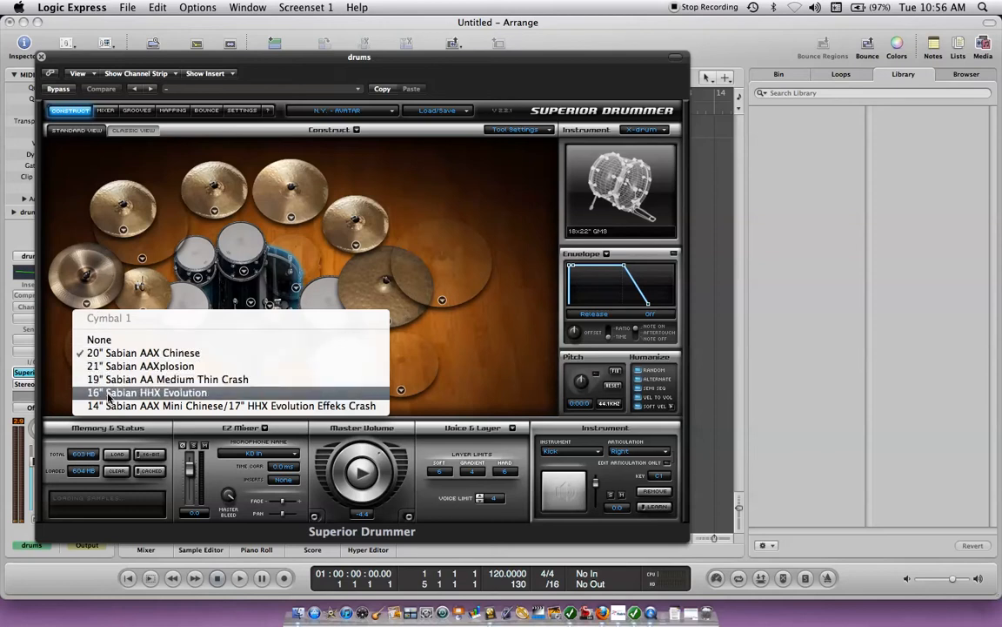
{"action": "left_click", "coordinate": [72, 254]}
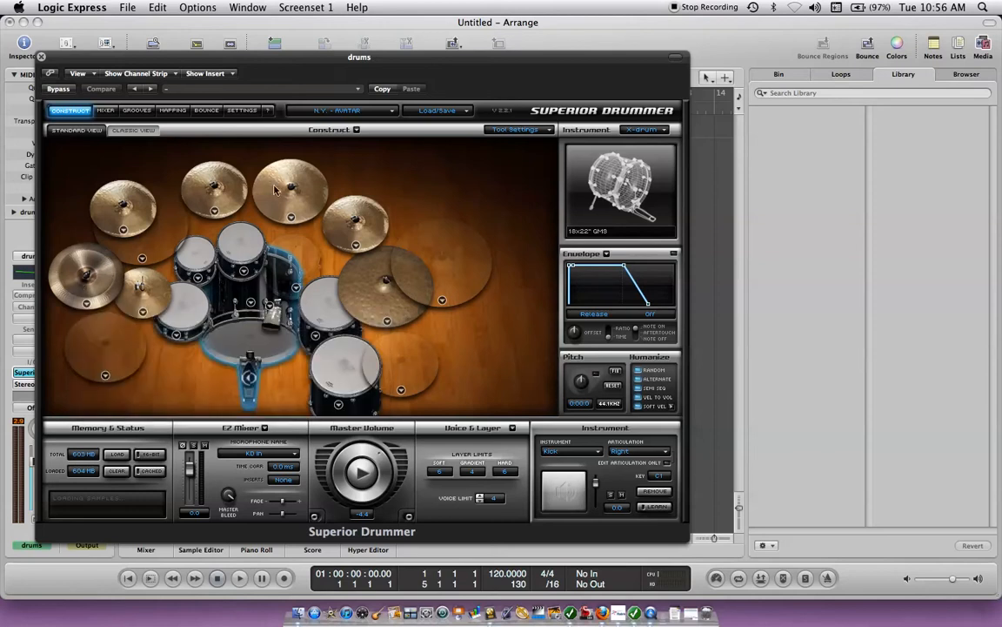
Switch the bass drum beater to plastic and check the tool settings for the drumsticks
{"action": "left_click", "coordinate": [547, 133]}
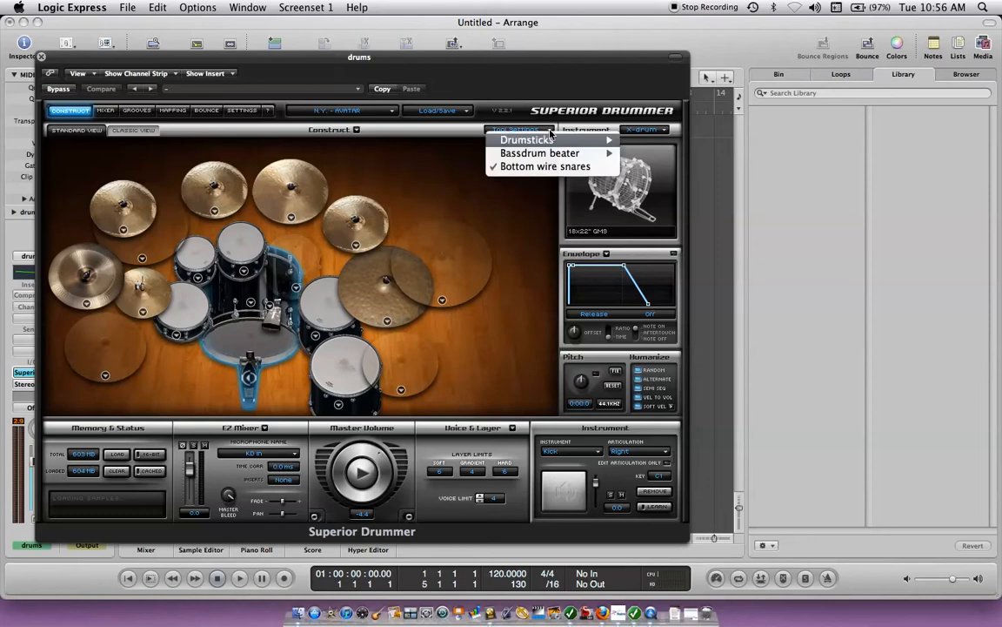
{"action": "mouse_move", "coordinate": [551, 159]}
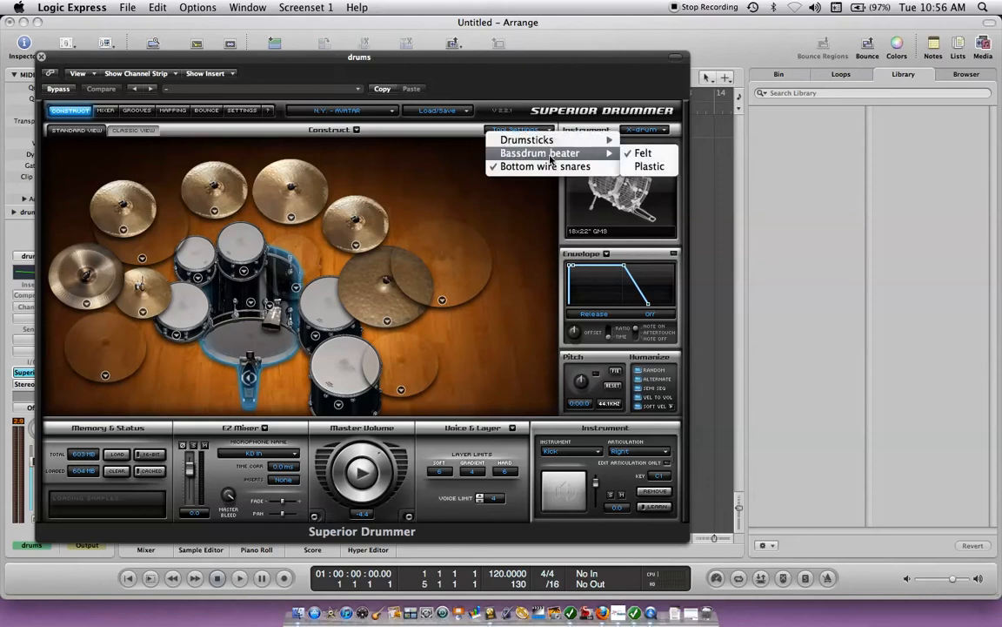
{"action": "left_click", "coordinate": [648, 167]}
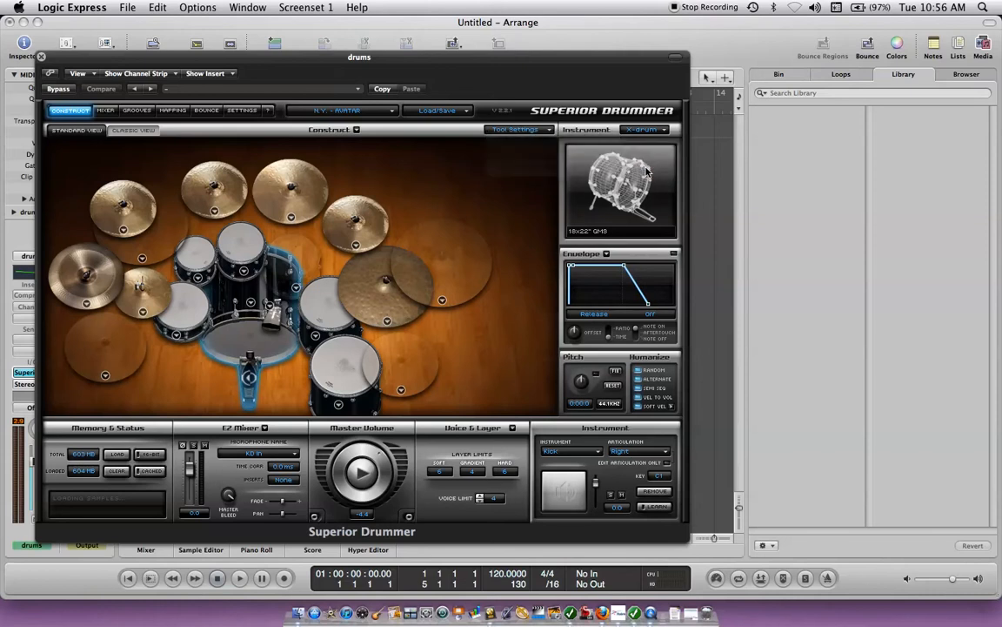
{"action": "left_click", "coordinate": [543, 131]}
{"action": "mouse_move", "coordinate": [556, 140]}
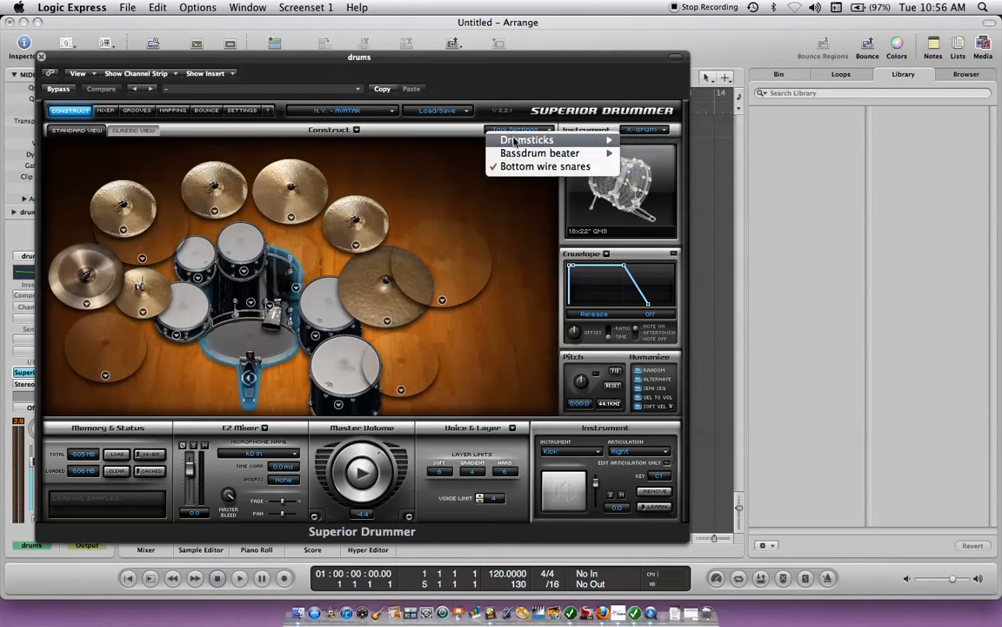
{"action": "left_click", "coordinate": [468, 166]}
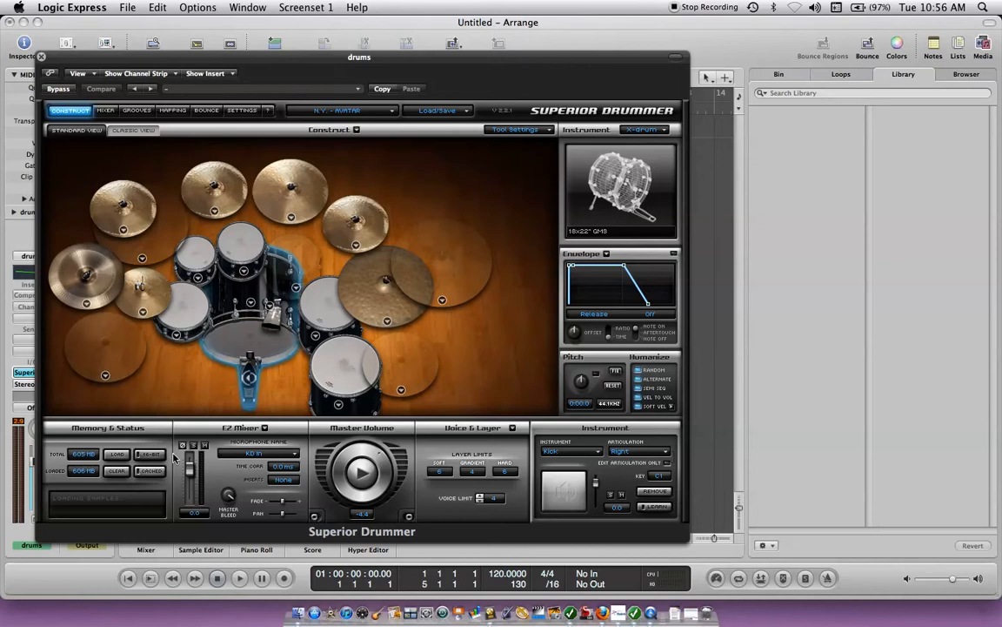
Look through the EZ Mixer's presets for the whole mixer and its EZdrummer-style mics
{"action": "left_click", "coordinate": [265, 428]}
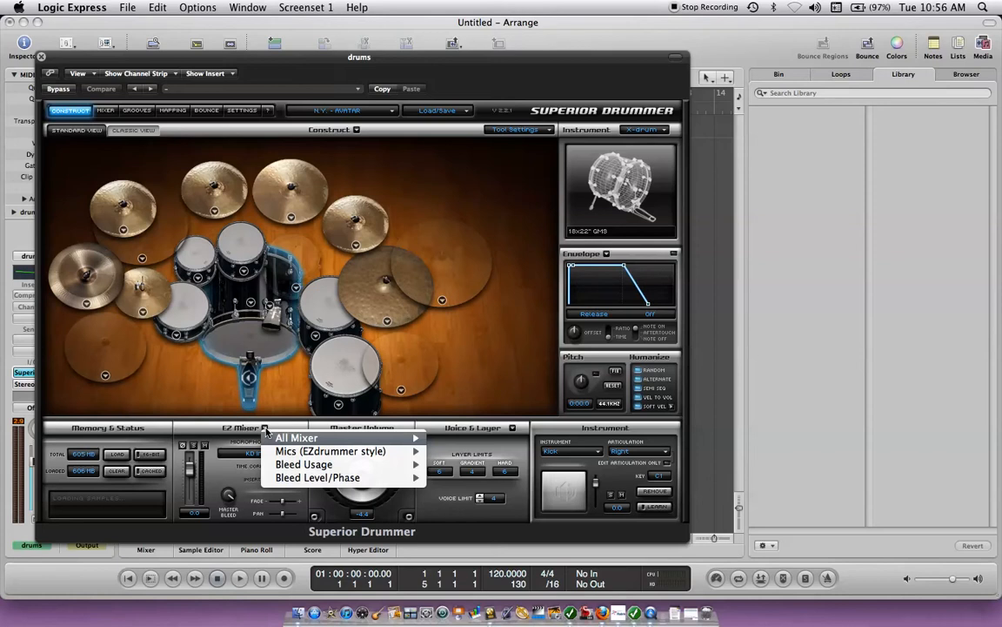
{"action": "mouse_move", "coordinate": [275, 438]}
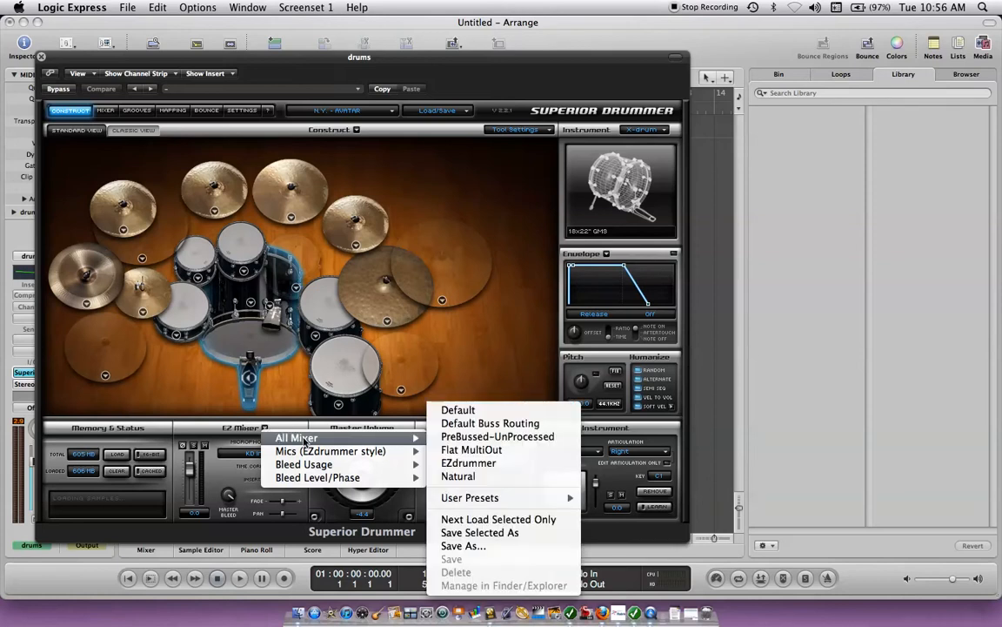
{"action": "mouse_move", "coordinate": [319, 465]}
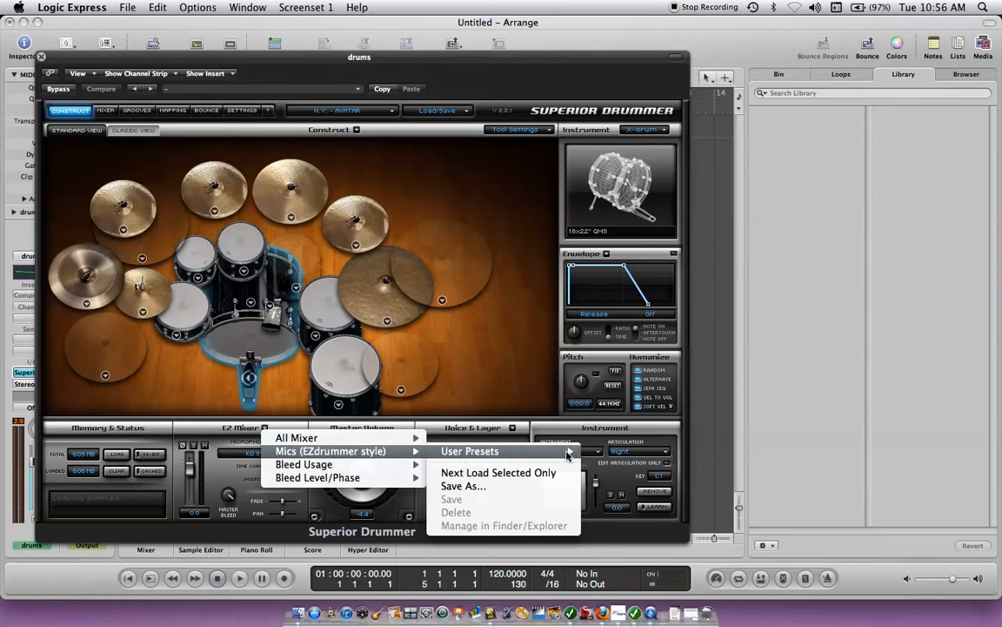
{"action": "mouse_move", "coordinate": [407, 440]}
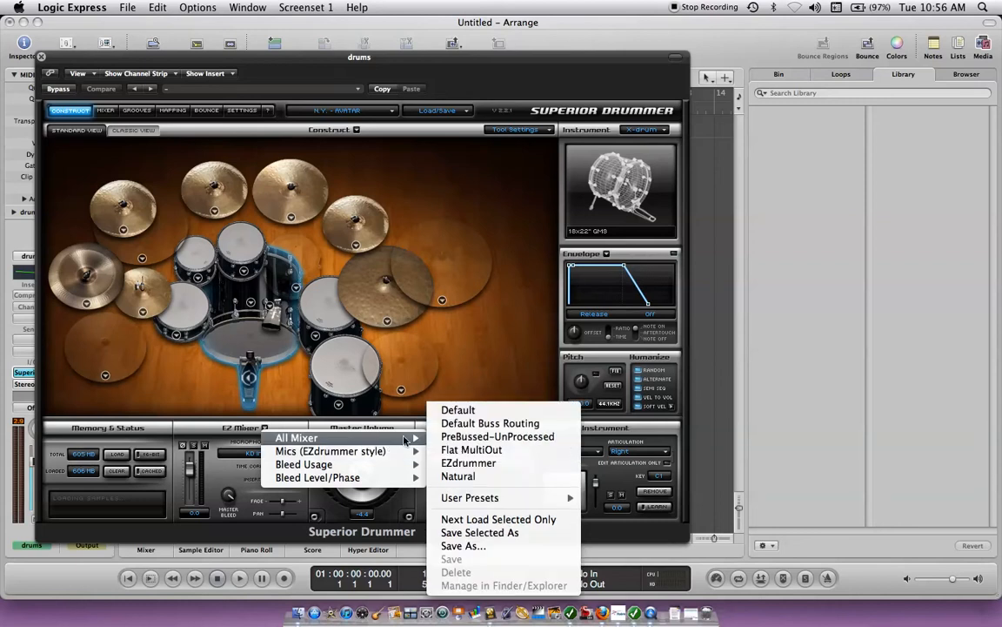
{"action": "left_click", "coordinate": [461, 450]}
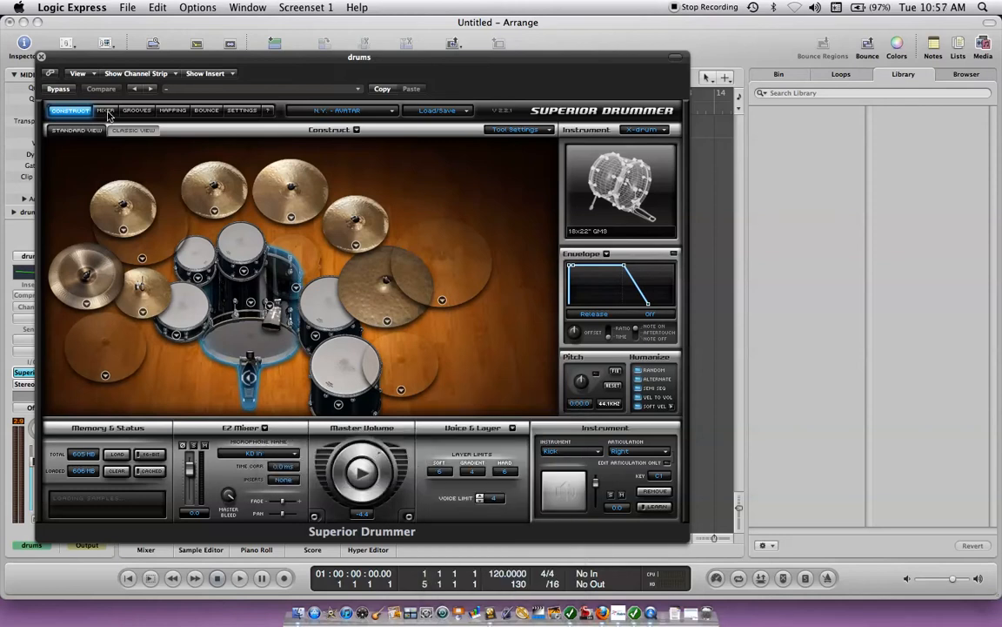
Examine the drum mixer's channels and the insert effects offered for the KD Out channel
{"action": "left_click", "coordinate": [105, 111]}
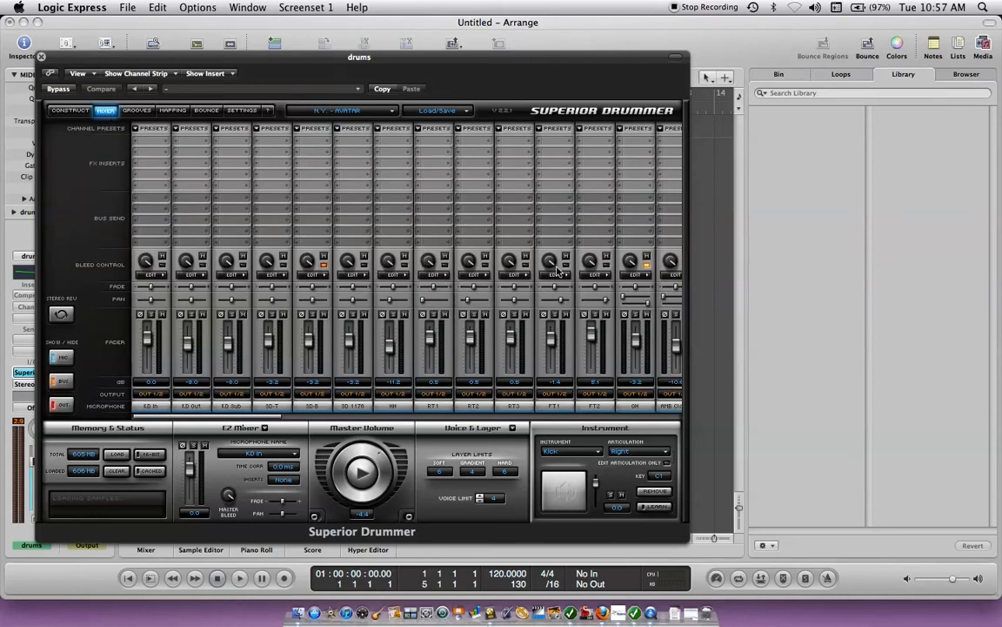
{"action": "left_click", "coordinate": [194, 129]}
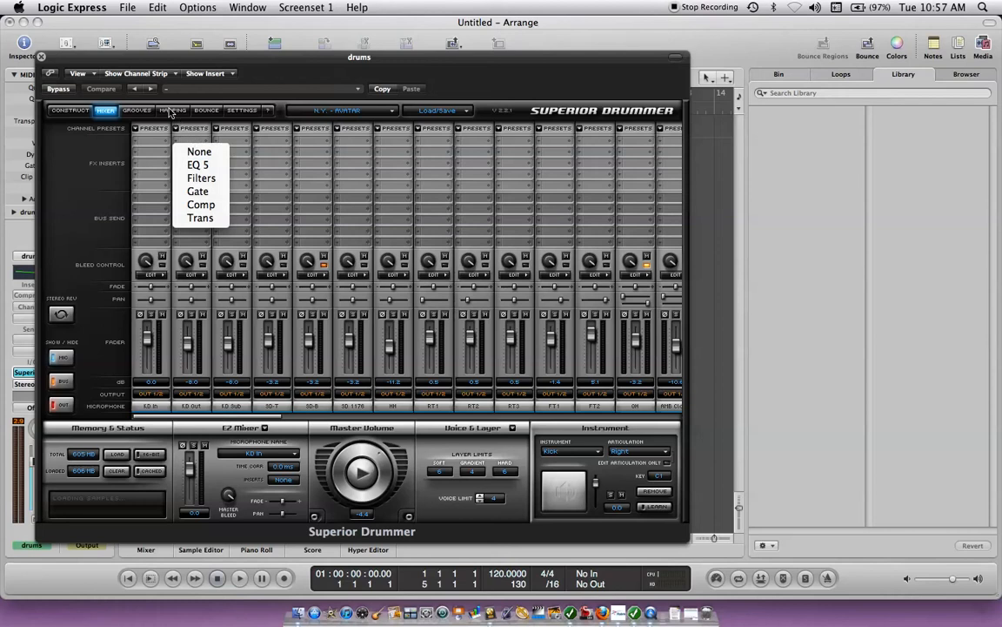
{"action": "left_click", "coordinate": [141, 112]}
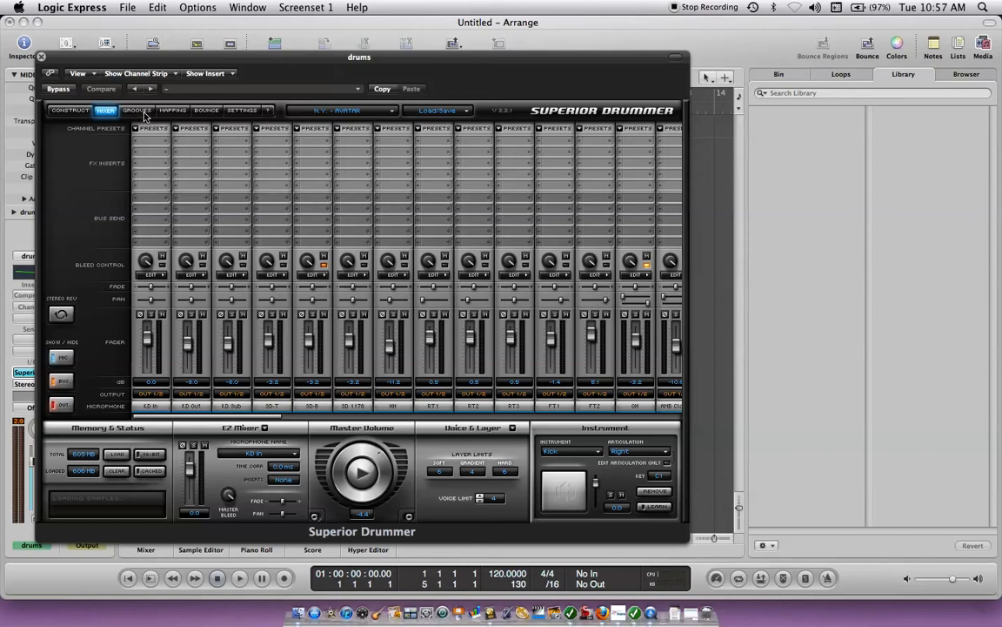
Audition Variation 01 and Variation 02 of the Pop Rock EZX straight Groove 01 with closed hats, lowering the system volume for comfort
{"action": "left_click", "coordinate": [137, 112]}
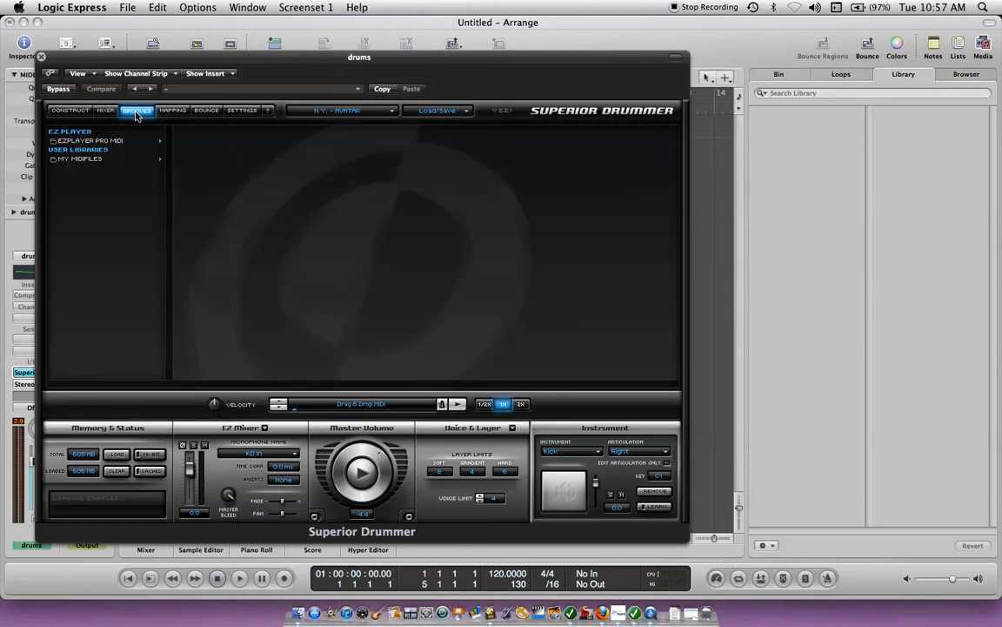
{"action": "left_click", "coordinate": [89, 140]}
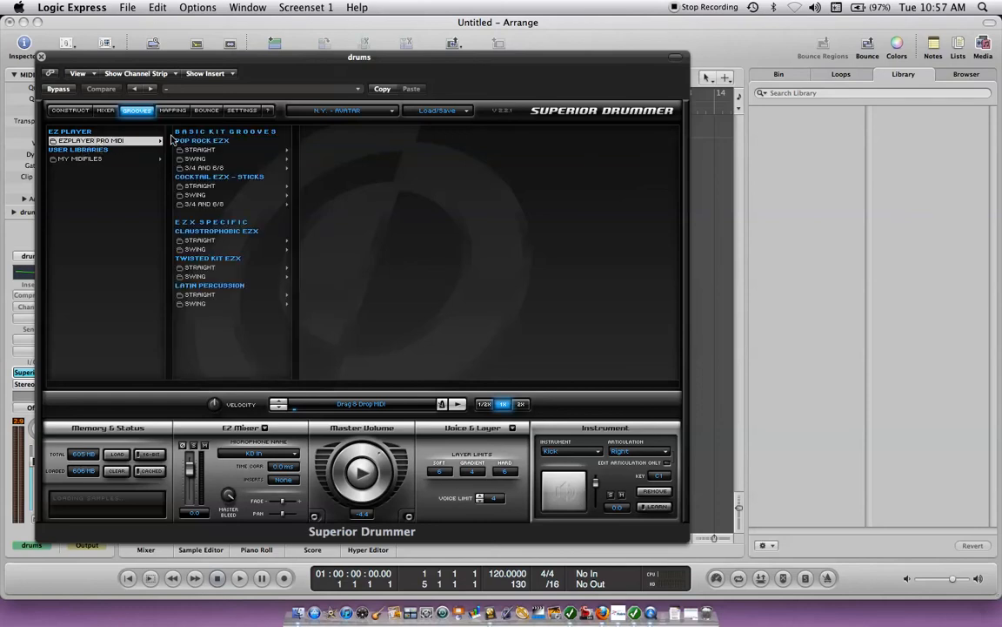
{"action": "left_click", "coordinate": [200, 153]}
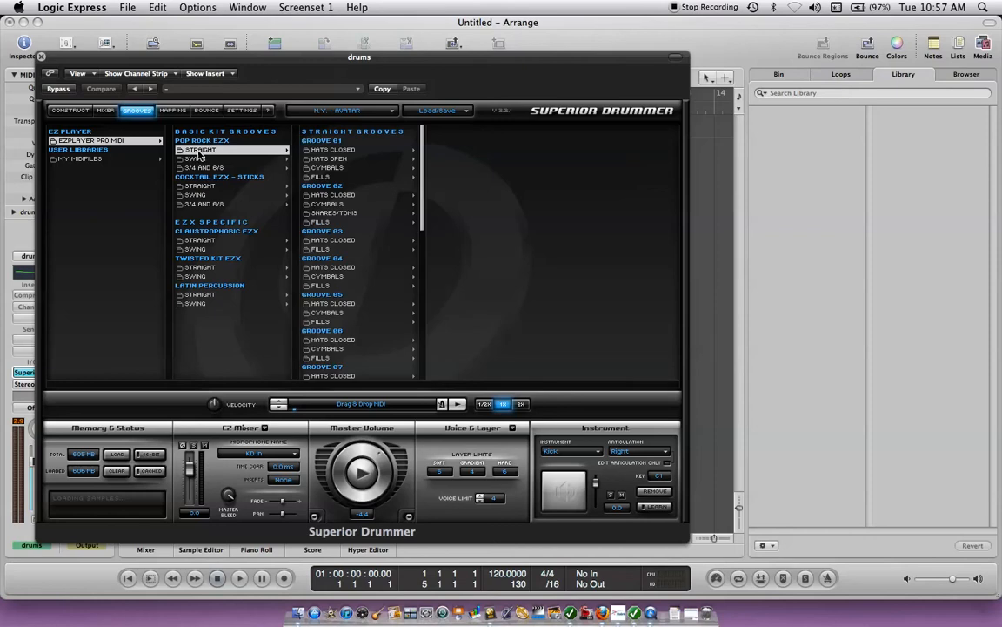
{"action": "left_click", "coordinate": [331, 151]}
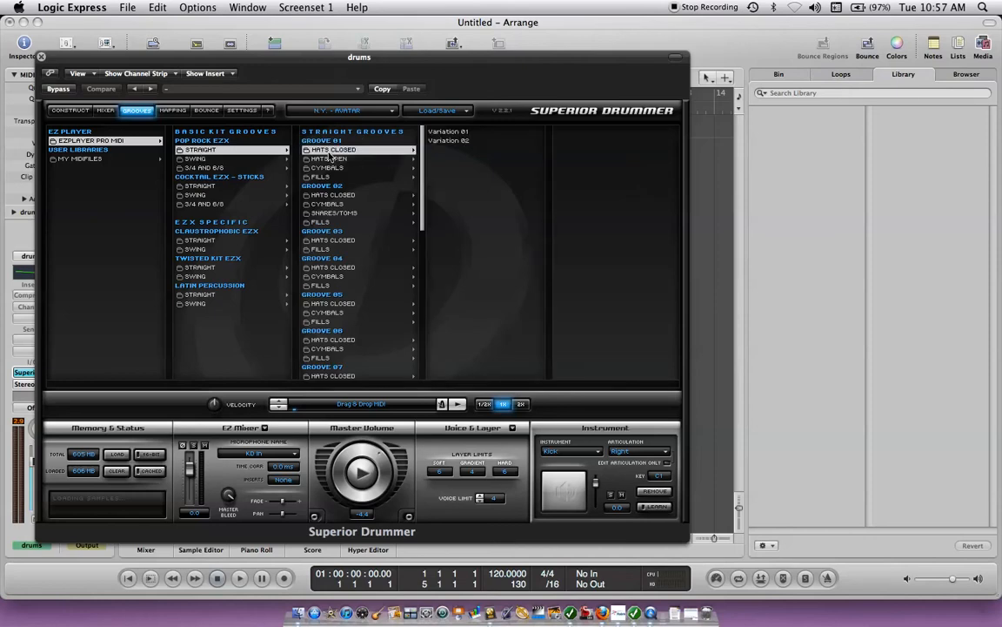
{"action": "left_click", "coordinate": [444, 133]}
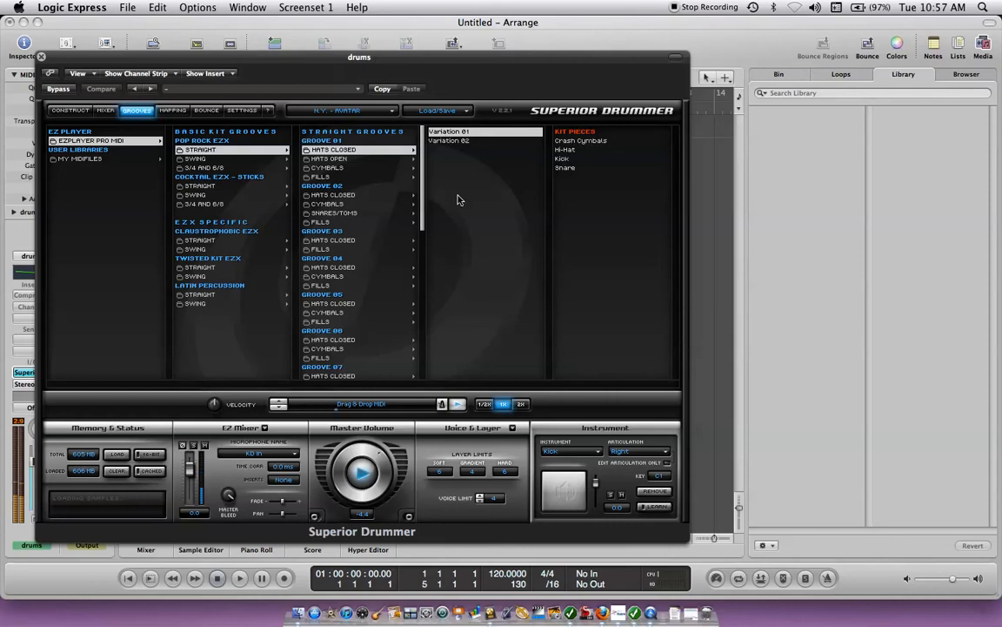
{"action": "key", "text": "XF86AudioLowerVolume"}
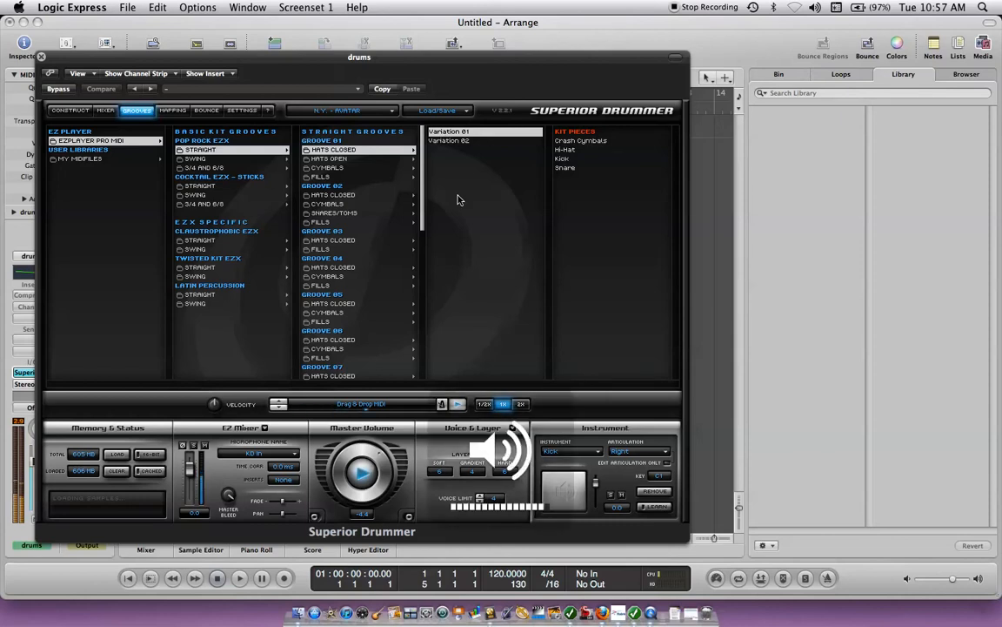
{"action": "left_click", "coordinate": [447, 141]}
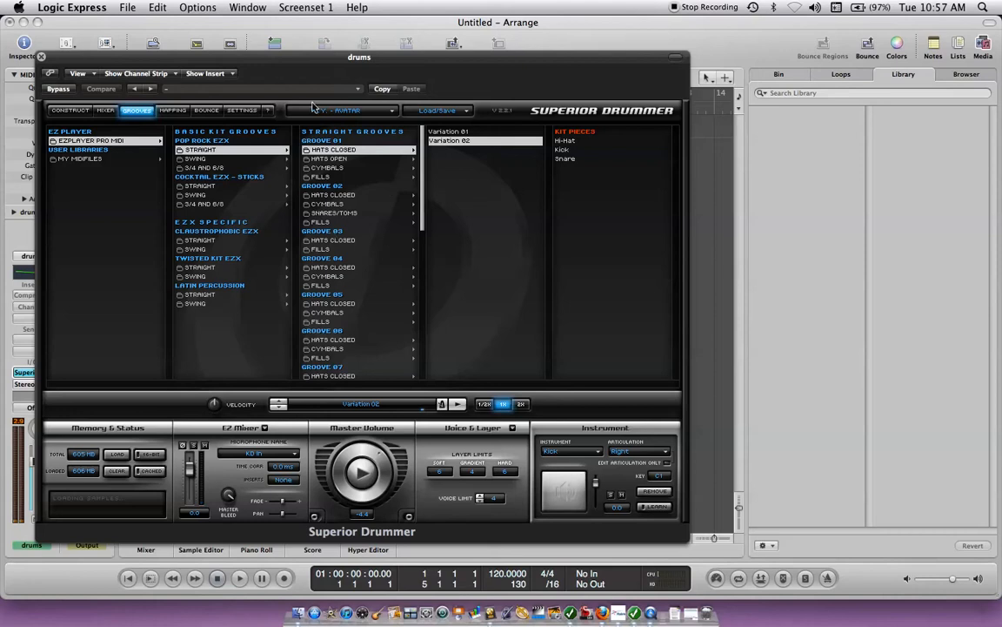
Try the Variation 02 groove as a looping region at the start of the drums track and remove it again
{"action": "left_click_drag", "start_coordinate": [316, 65], "coordinate": [692, 105]}
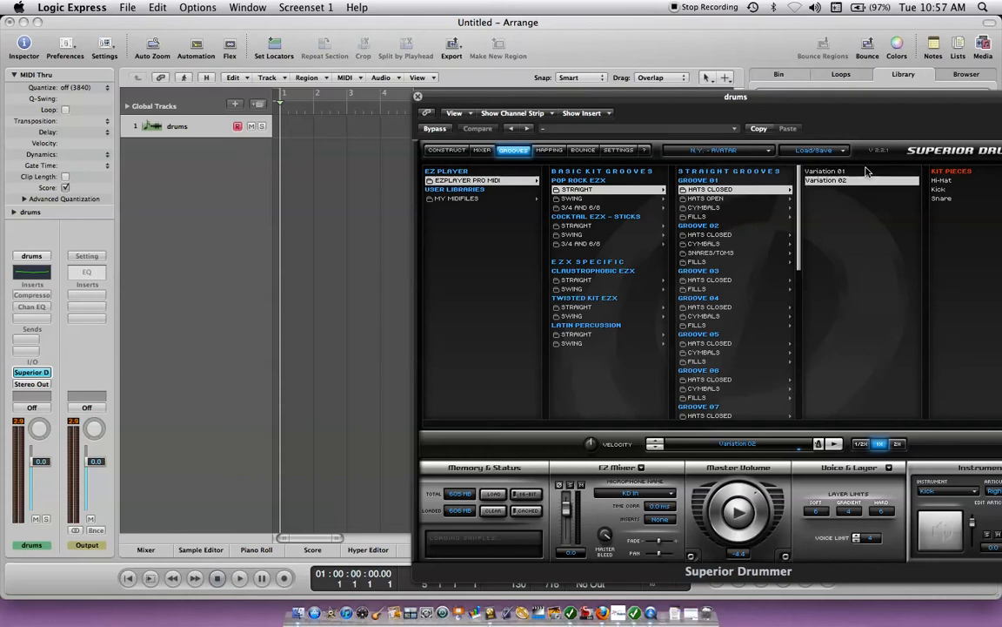
{"action": "left_click_drag", "start_coordinate": [806, 186], "coordinate": [301, 131]}
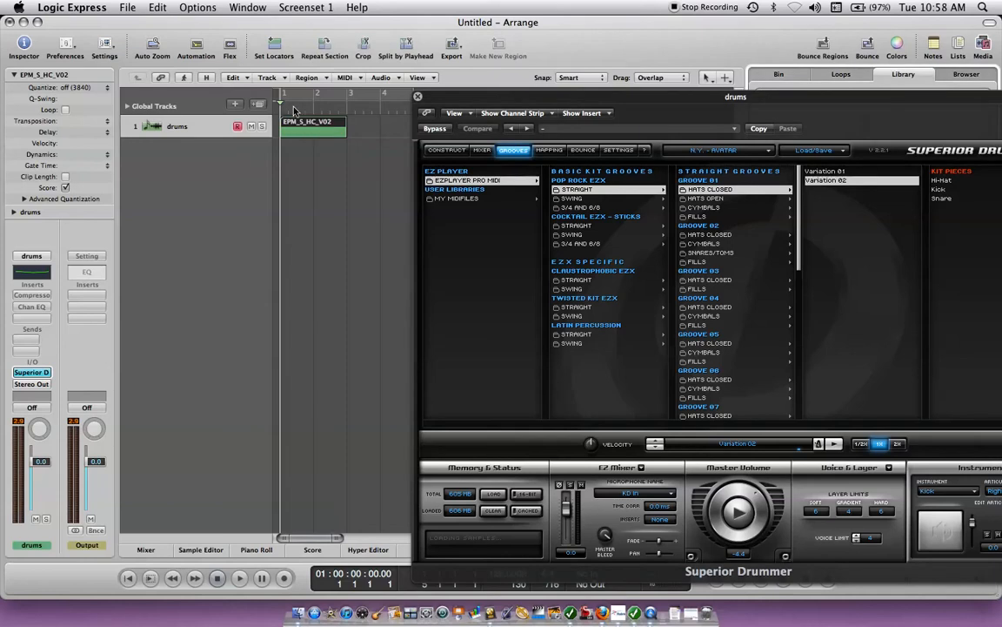
{"action": "left_click", "coordinate": [296, 95]}
{"action": "left_click_drag", "start_coordinate": [421, 94], "coordinate": [351, 105]}
{"action": "key", "text": "space"}
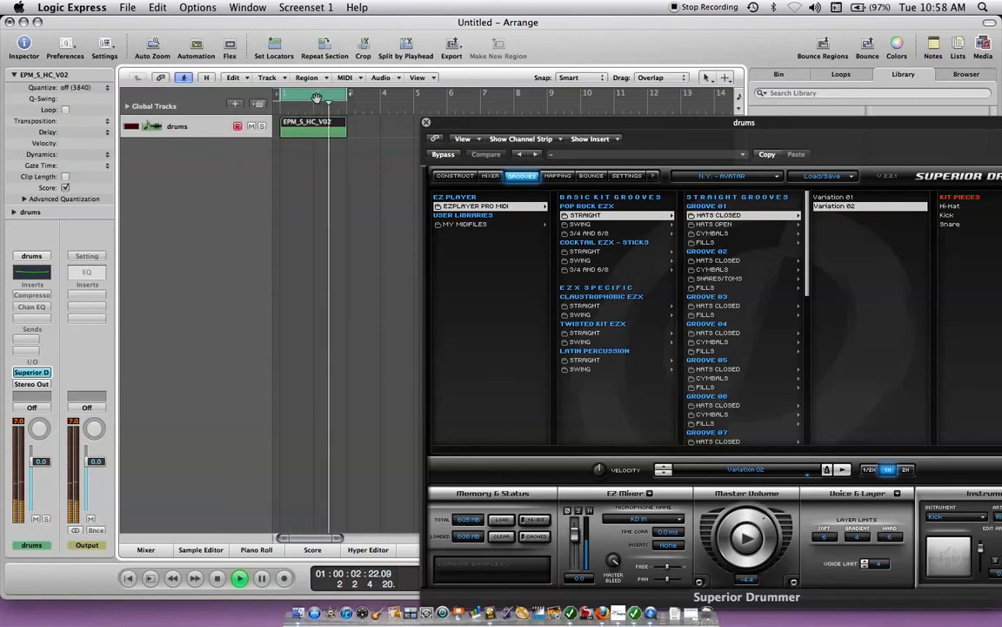
{"action": "left_click", "coordinate": [317, 96]}
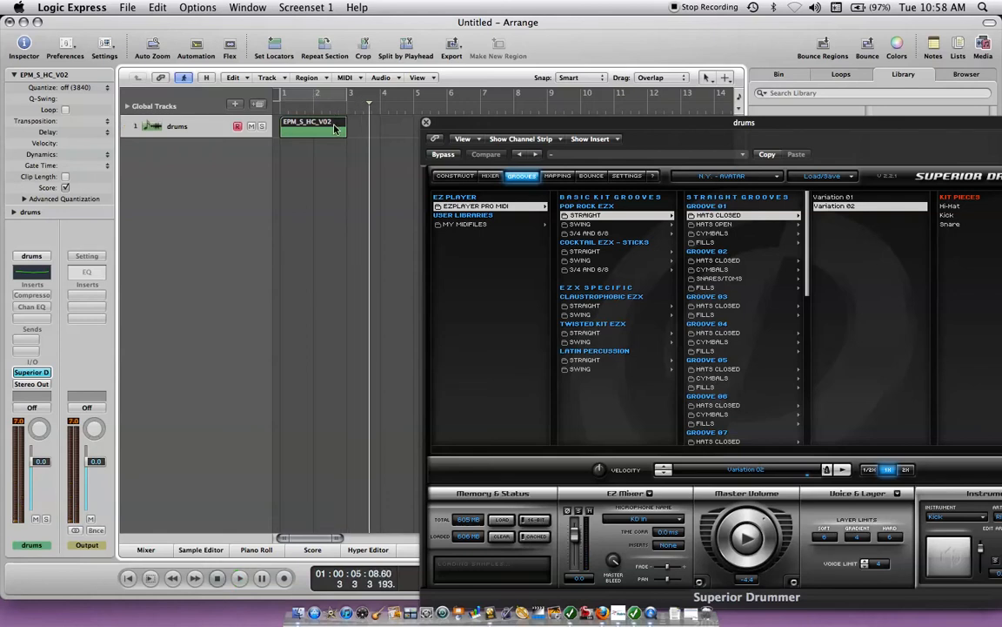
{"action": "key", "text": "Delete"}
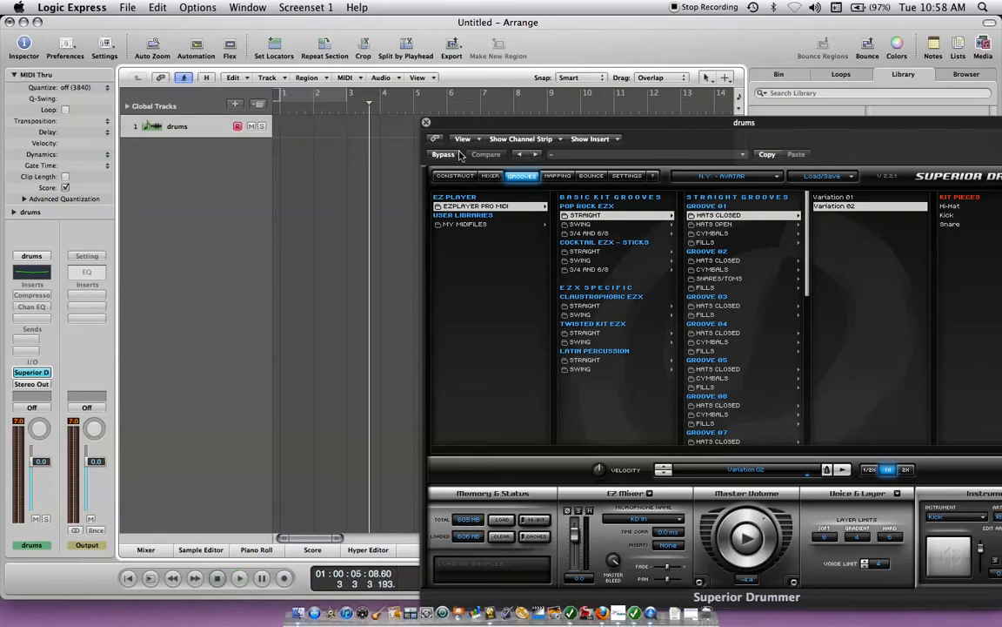
Close the drum instrument's window and create an empty MIDI region at bar 1 of the drums track
{"action": "left_click", "coordinate": [426, 122]}
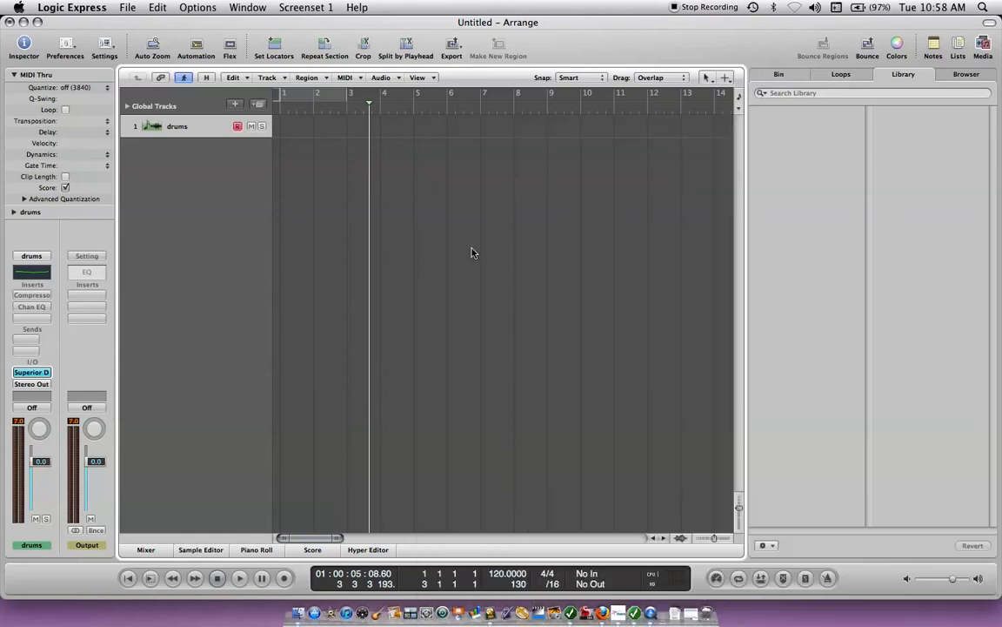
{"action": "left_click", "coordinate": [129, 578]}
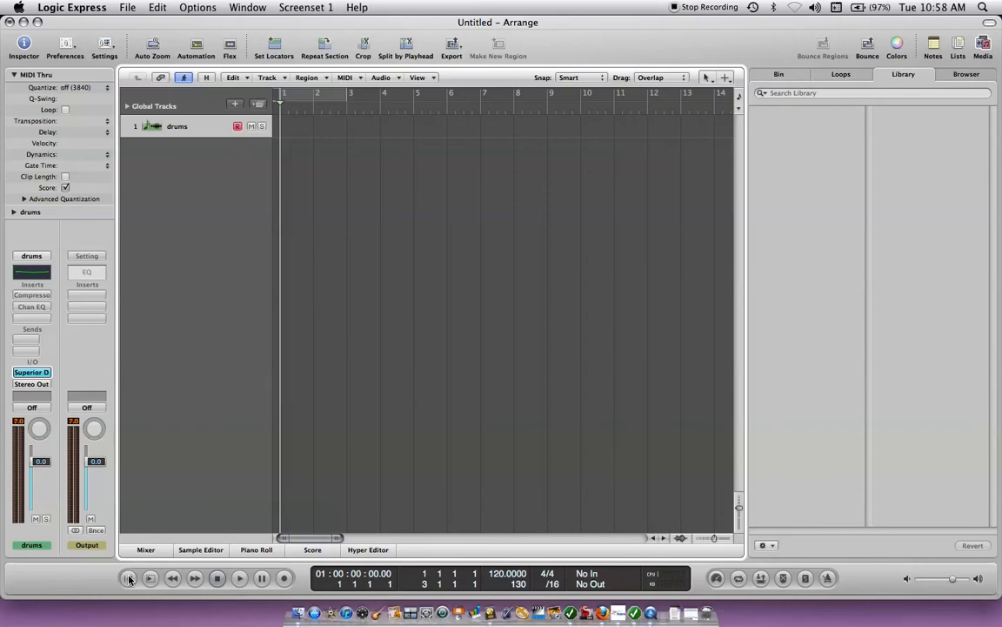
{"action": "right_click", "coordinate": [292, 136]}
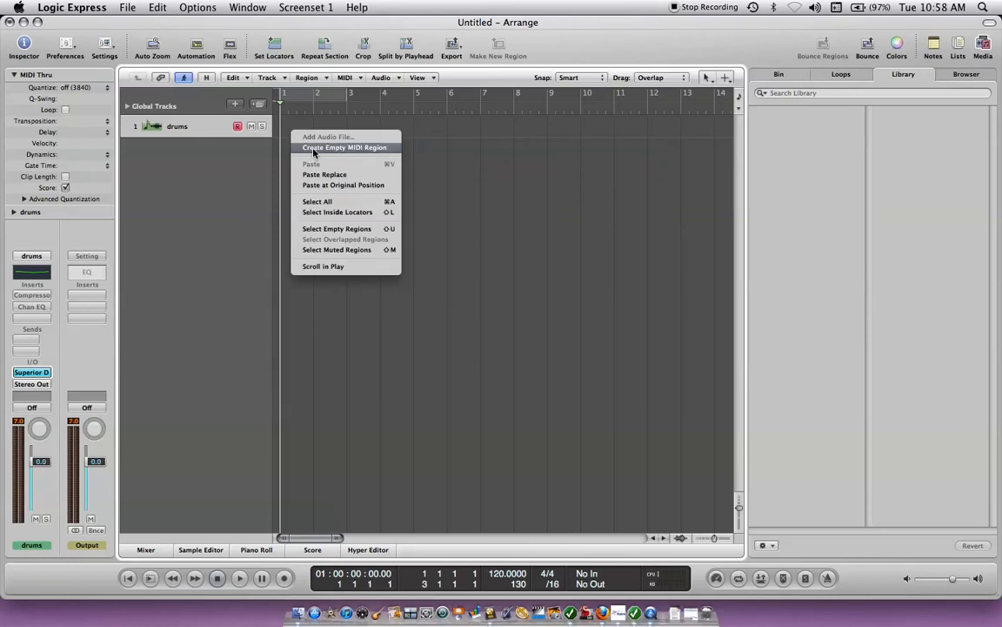
{"action": "left_click", "coordinate": [315, 148]}
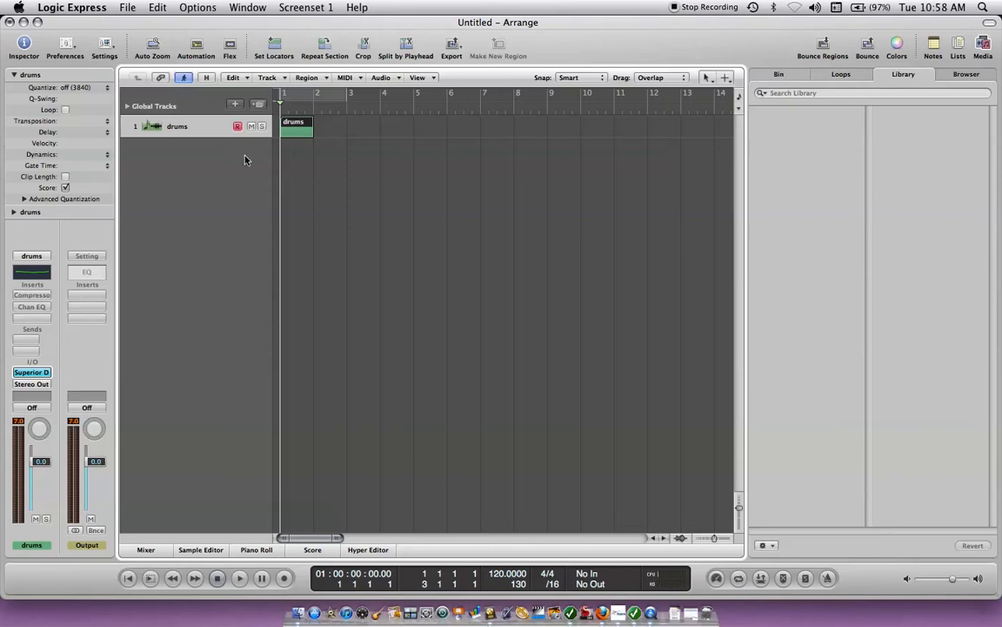
Set the cycle range to bar 1 only and open the new region in an enlarged Piano Roll
{"action": "left_click", "coordinate": [294, 95]}
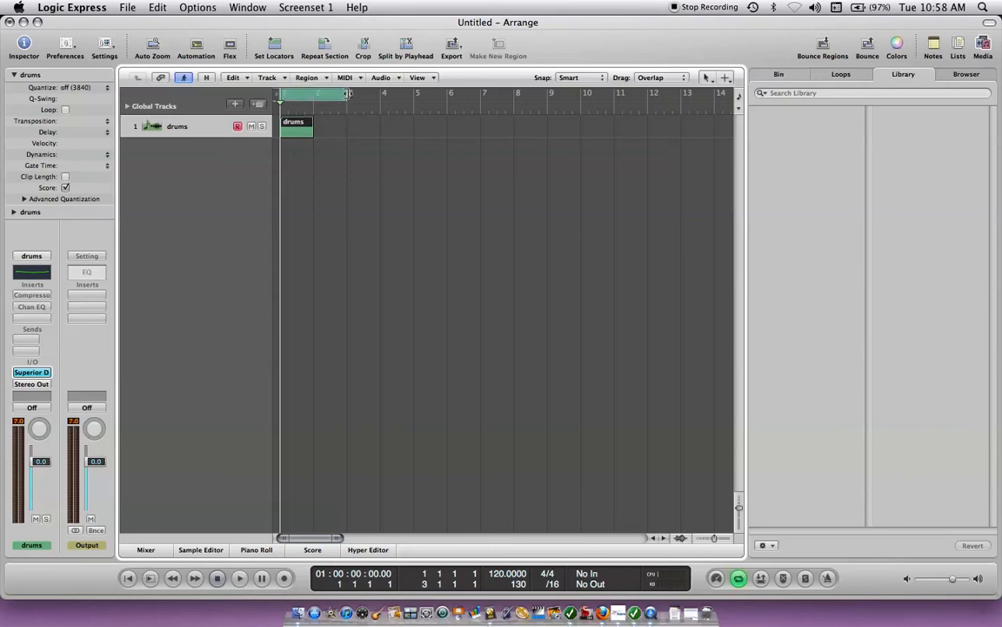
{"action": "left_click_drag", "start_coordinate": [346, 93], "coordinate": [313, 97]}
{"action": "left_click", "coordinate": [252, 550]}
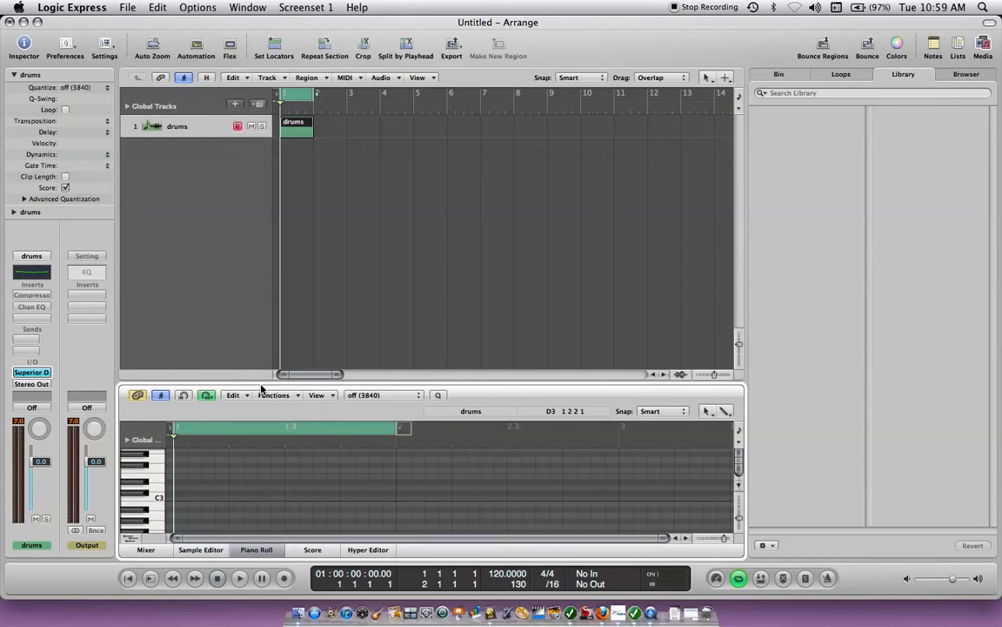
{"action": "left_click_drag", "start_coordinate": [260, 383], "coordinate": [251, 165]}
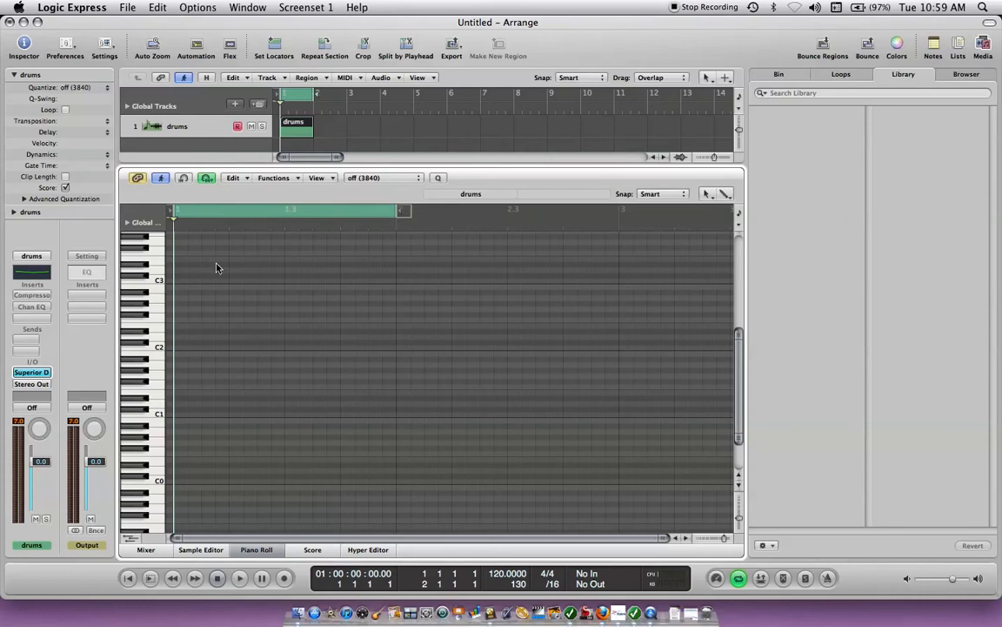
Audition the drum sounds on the Piano Roll keys around C0 and C1
{"action": "left_click", "coordinate": [158, 483]}
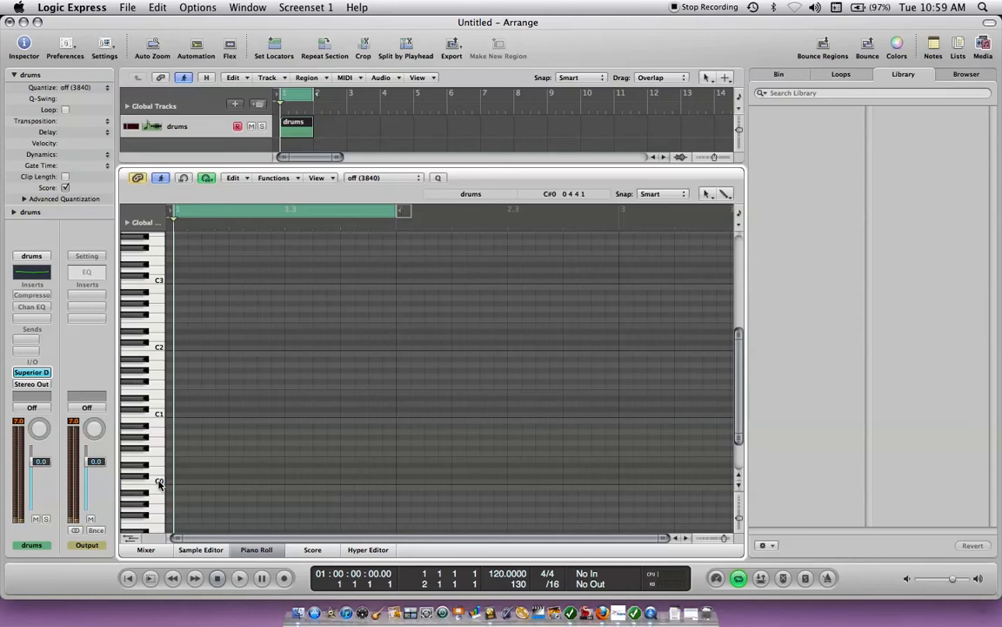
{"action": "left_click", "coordinate": [154, 419]}
{"action": "left_click", "coordinate": [154, 417]}
{"action": "left_click", "coordinate": [154, 418]}
Look at the project's loop browser and audio bin
{"action": "left_click", "coordinate": [840, 76]}
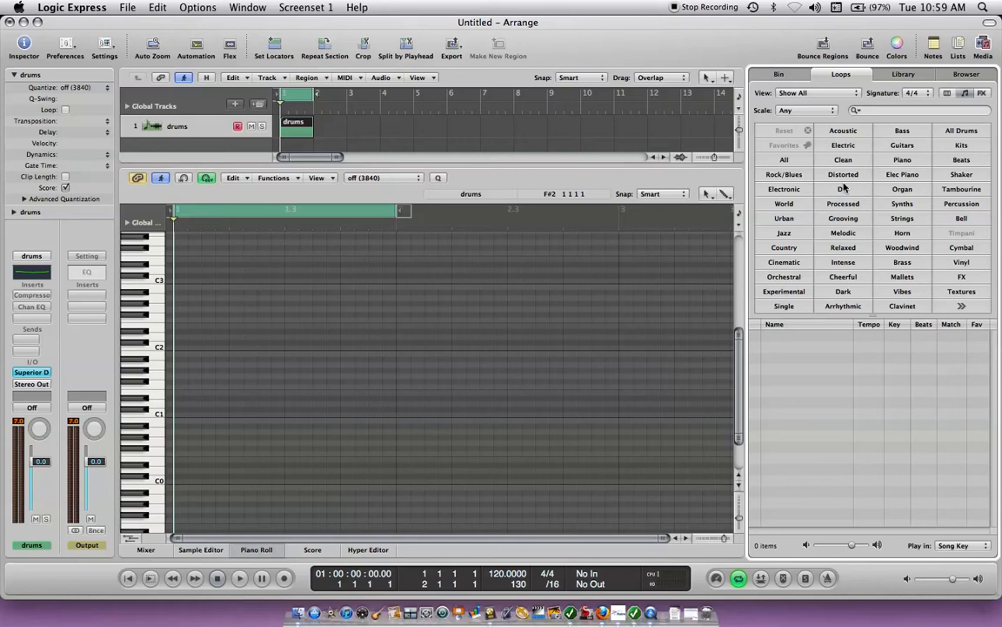
{"action": "left_click", "coordinate": [778, 76]}
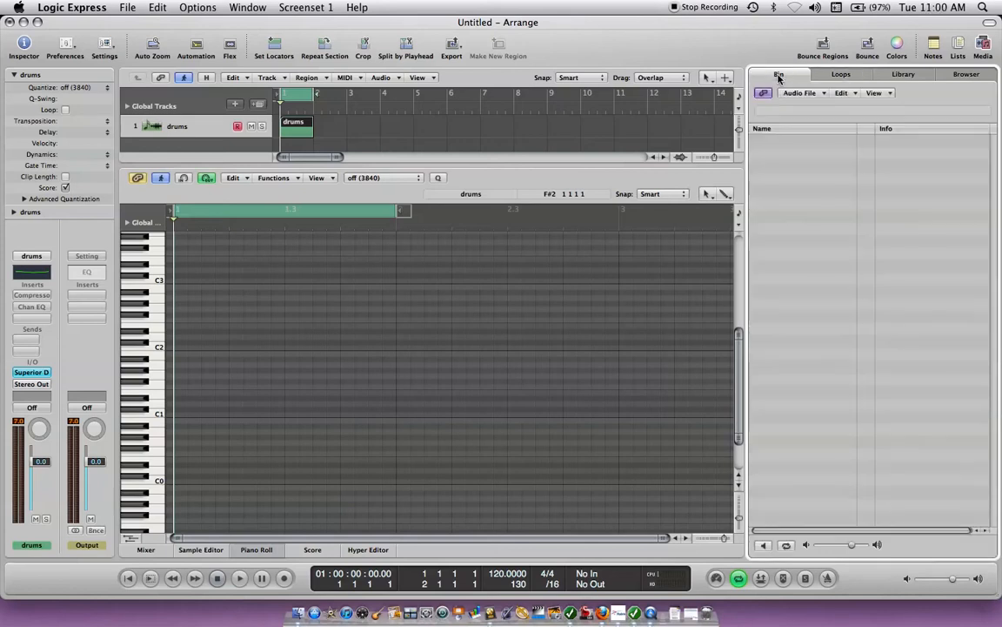
Look at the bin's Add Audio File browser and dismiss it without adding anything
{"action": "left_click", "coordinate": [825, 94]}
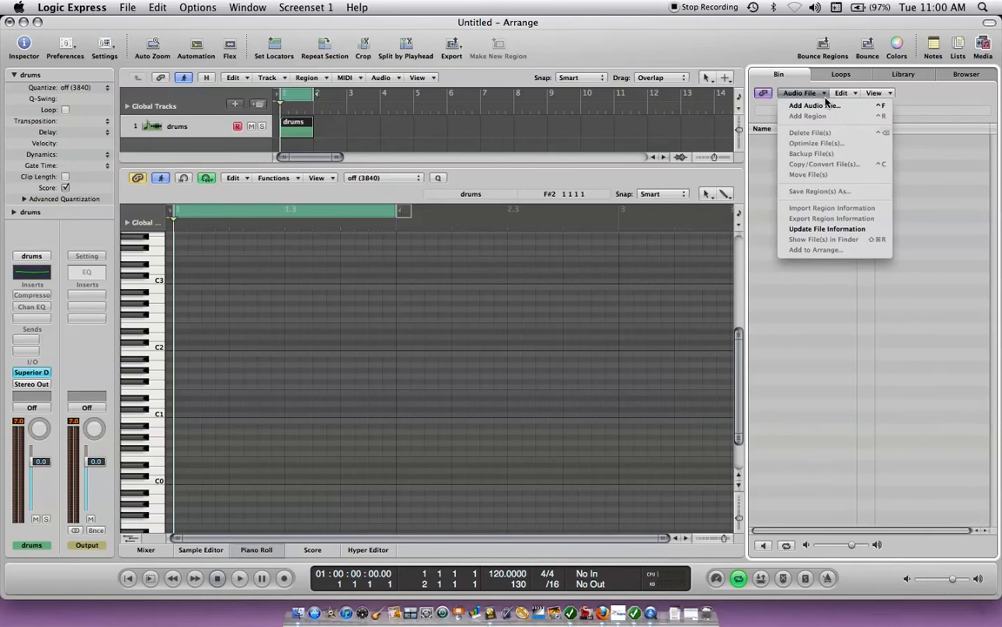
{"action": "left_click", "coordinate": [827, 106]}
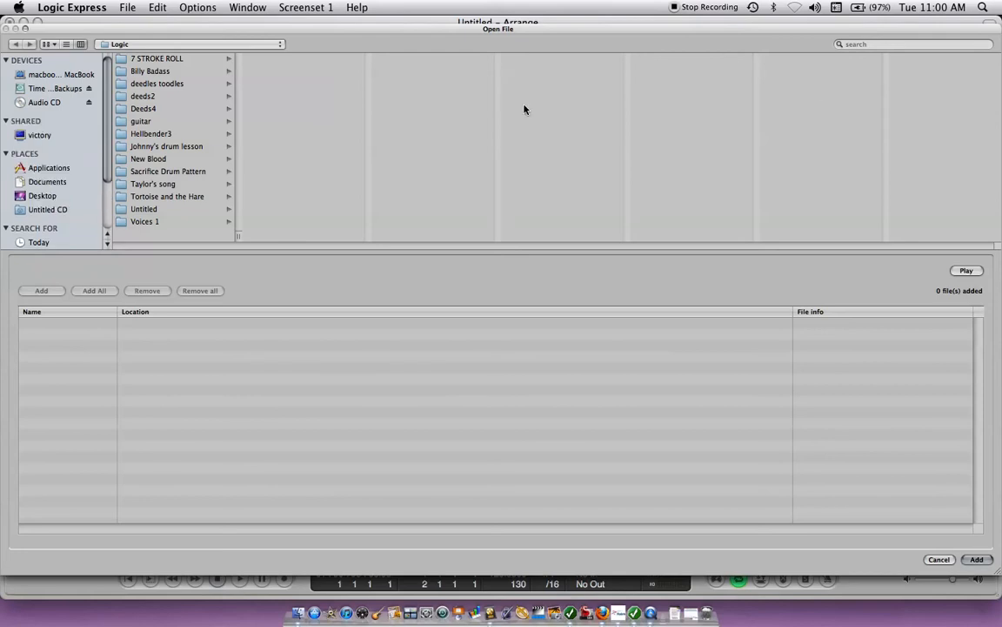
{"action": "left_click", "coordinate": [939, 559]}
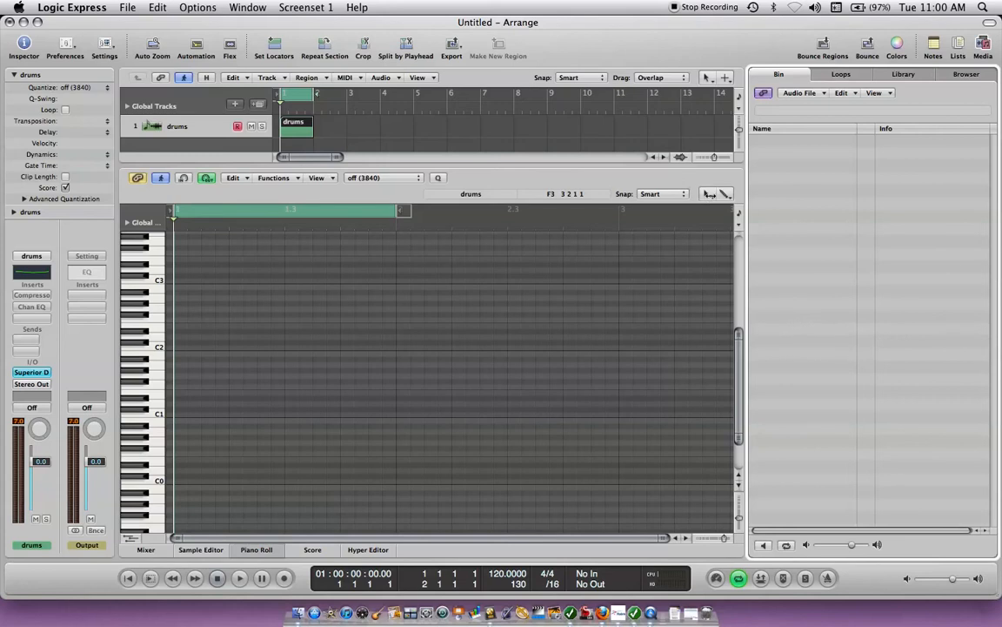
Draw a sixteenth note on C1 at the start of bar 1 with the Pencil Tool
{"action": "left_click", "coordinate": [710, 194]}
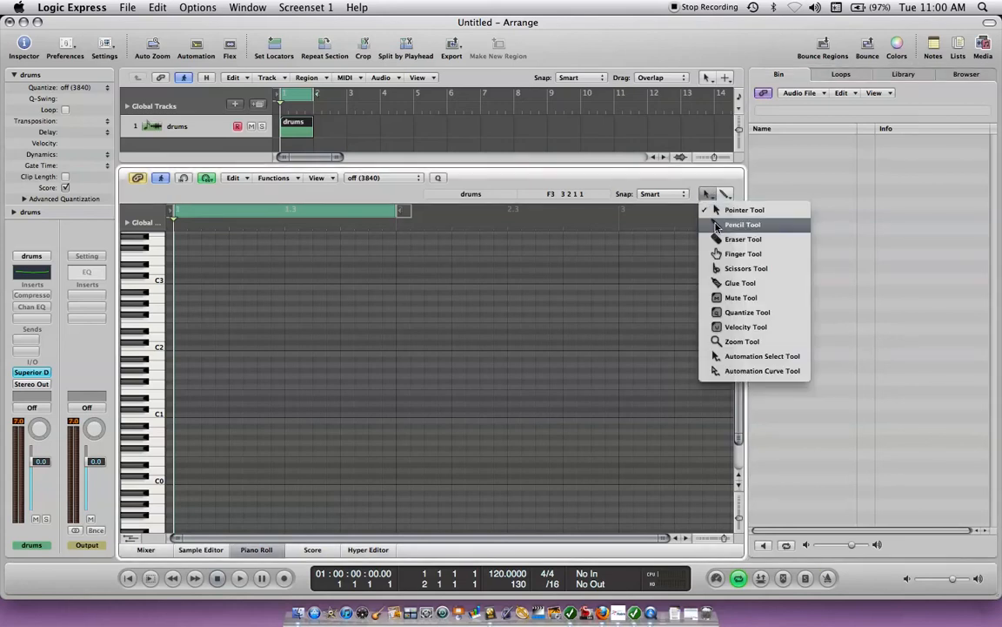
{"action": "left_click", "coordinate": [717, 227]}
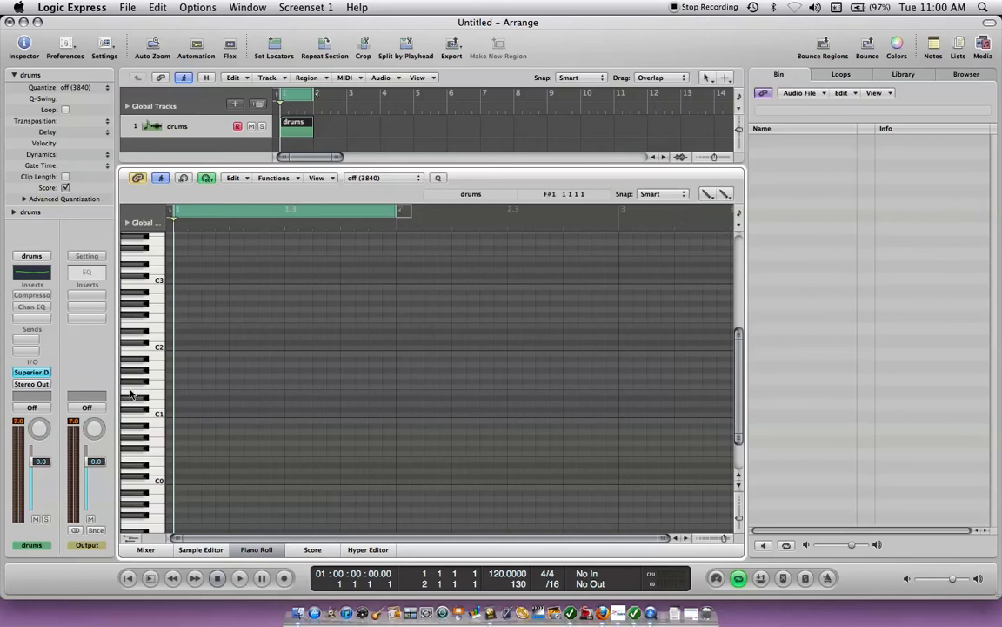
{"action": "left_click", "coordinate": [179, 418]}
{"action": "key", "text": "Return"}
{"action": "mouse_move", "coordinate": [724, 538]}
{"action": "left_mouse_down"}
{"action": "mouse_move", "coordinate": [708, 540]}
{"action": "mouse_move", "coordinate": [726, 537]}
{"action": "left_mouse_up"}
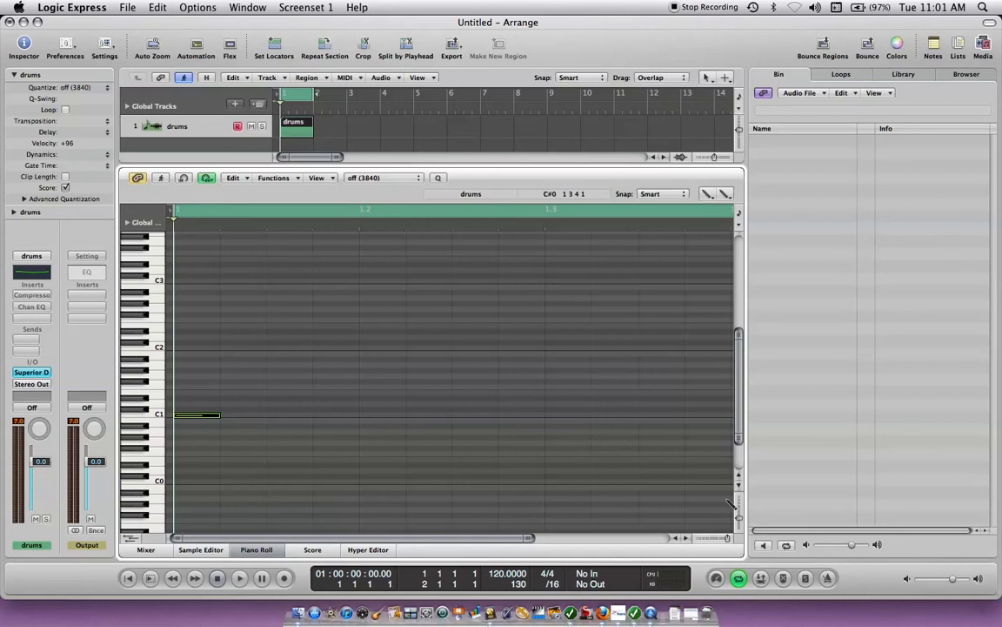
{"action": "mouse_move", "coordinate": [741, 521]}
{"action": "left_mouse_down"}
{"action": "mouse_move", "coordinate": [744, 541]}
{"action": "mouse_move", "coordinate": [742, 528]}
{"action": "left_mouse_up"}
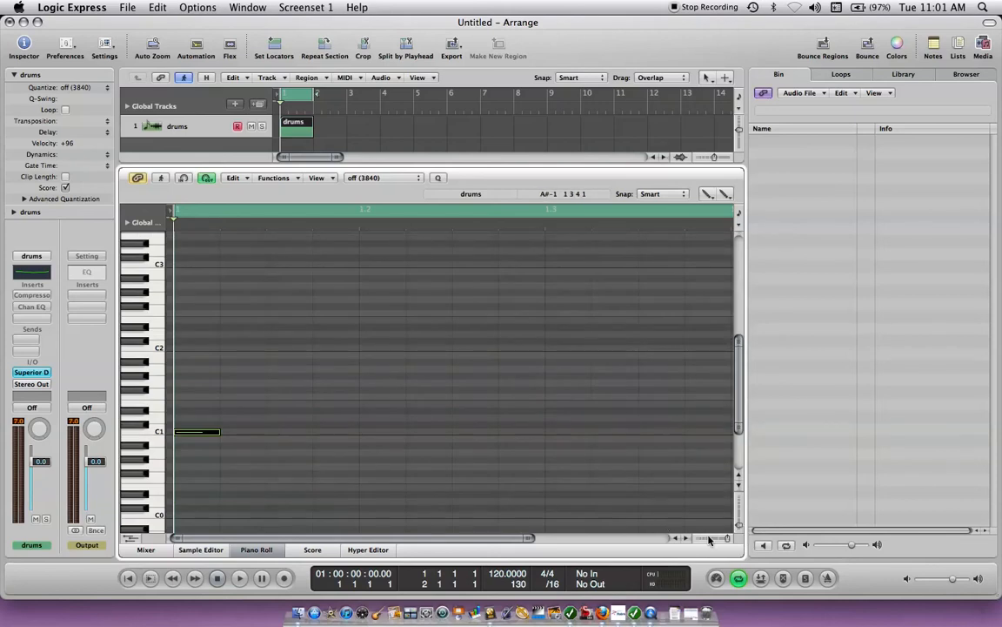
{"action": "left_click_drag", "start_coordinate": [729, 540], "coordinate": [727, 540]}
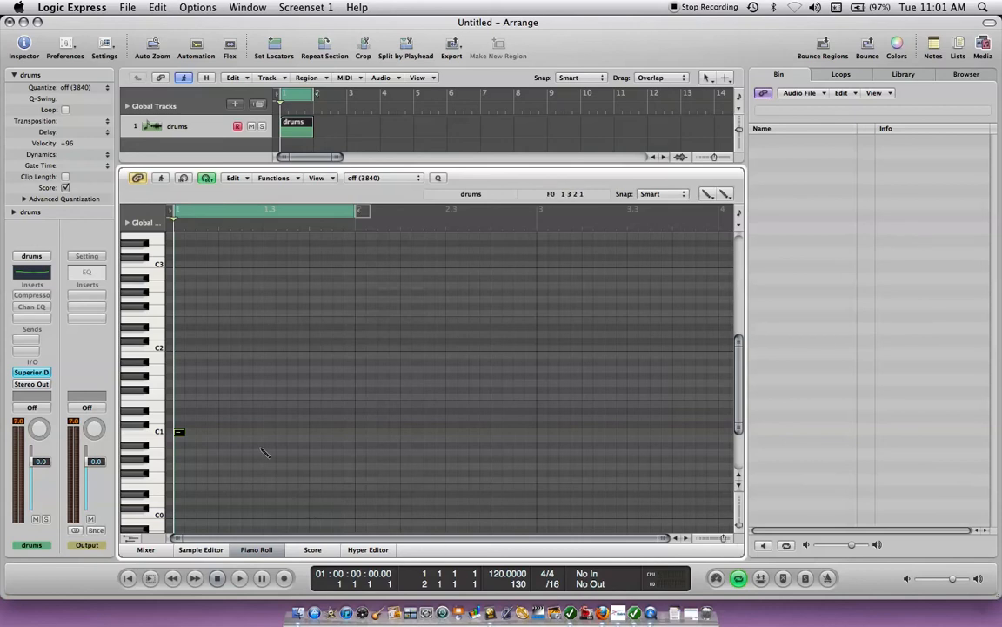
Add C1 notes at 1.1.3, 1.2.1, 1.2.2, 1.2.3, 1.3.1, 1.3.3, 1.4.1 and 1.4.3, and play the pattern back
{"action": "left_click", "coordinate": [201, 432]}
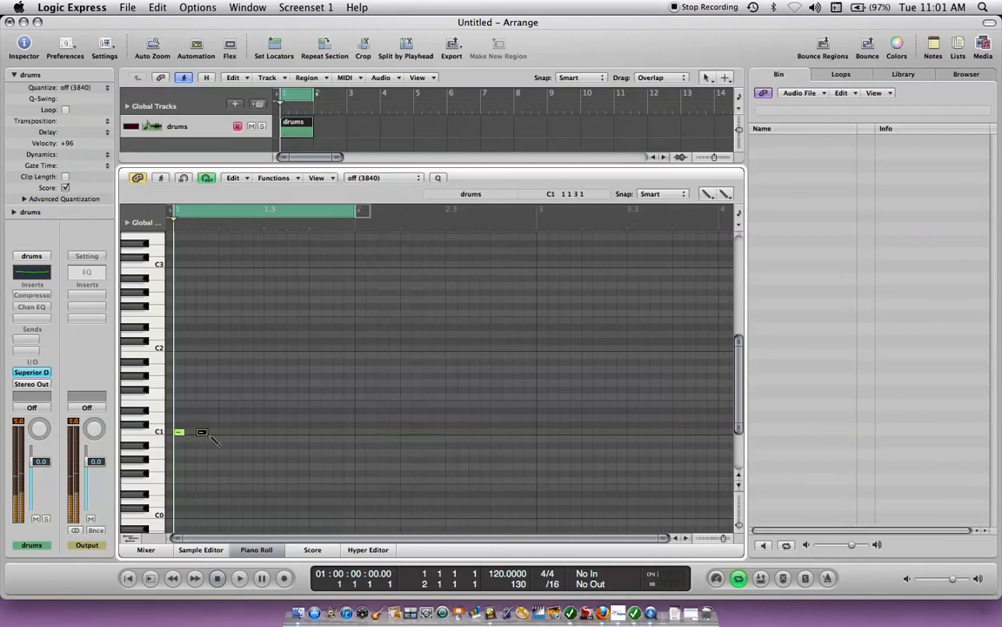
{"action": "left_click", "coordinate": [224, 432]}
{"action": "left_click", "coordinate": [236, 431]}
{"action": "left_click", "coordinate": [247, 432]}
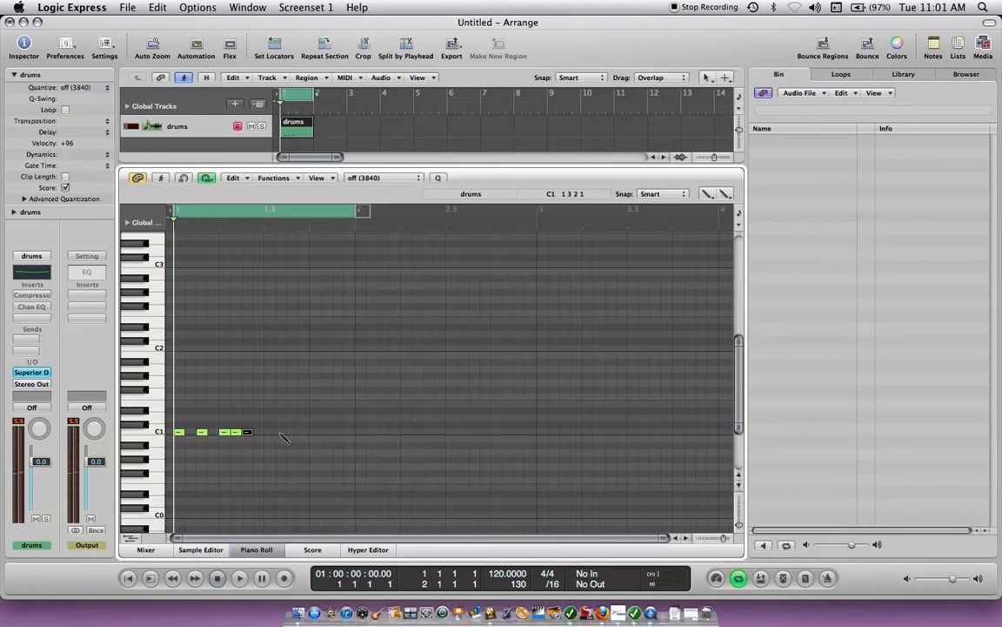
{"action": "left_click", "coordinate": [270, 432]}
{"action": "left_click", "coordinate": [315, 432]}
{"action": "left_click", "coordinate": [292, 431]}
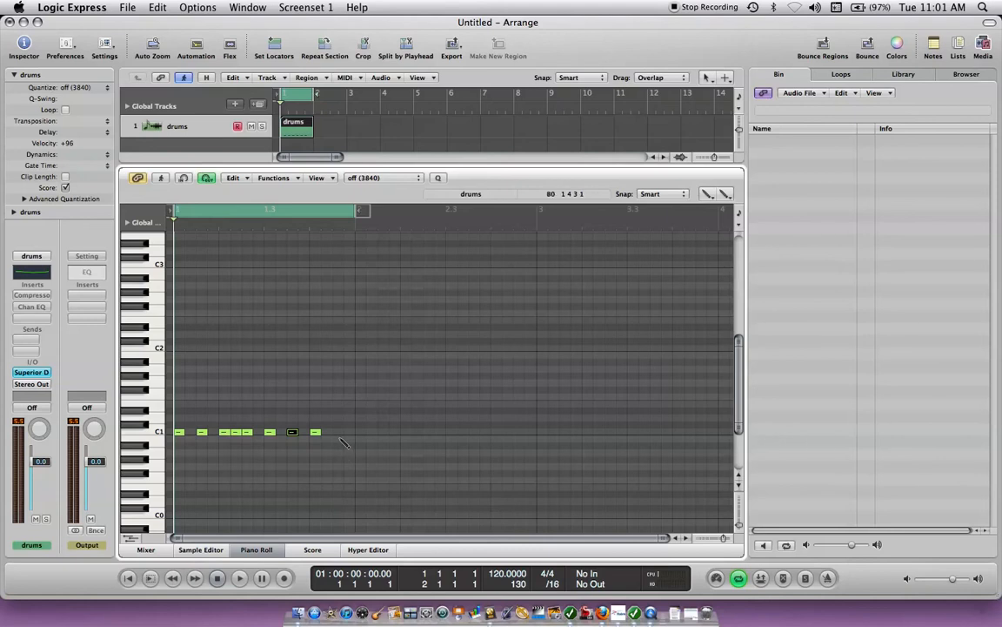
{"action": "left_click", "coordinate": [338, 432]}
{"action": "key", "text": "space"}
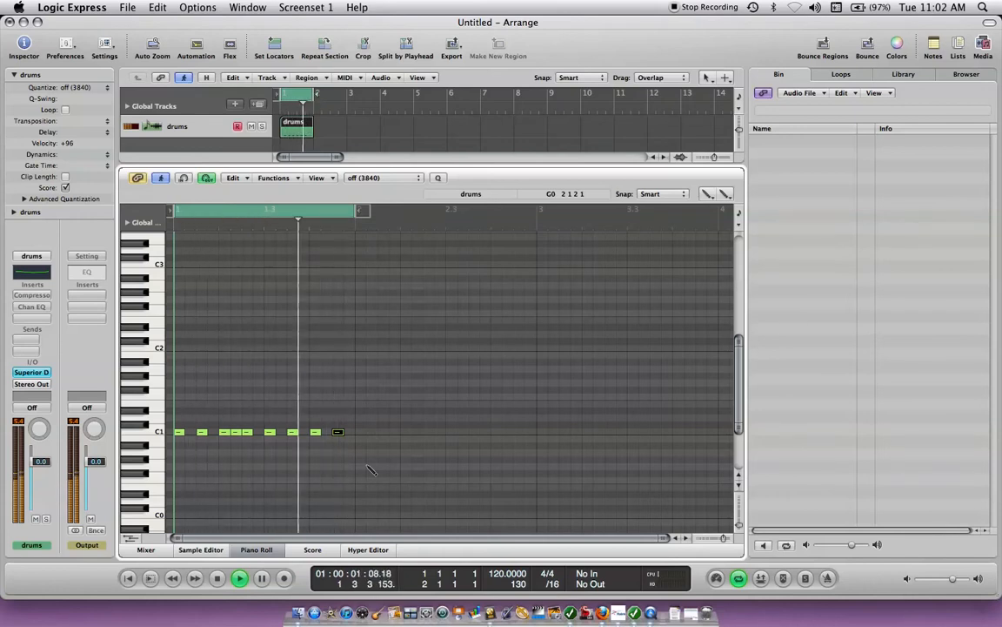
{"action": "key", "text": "space"}
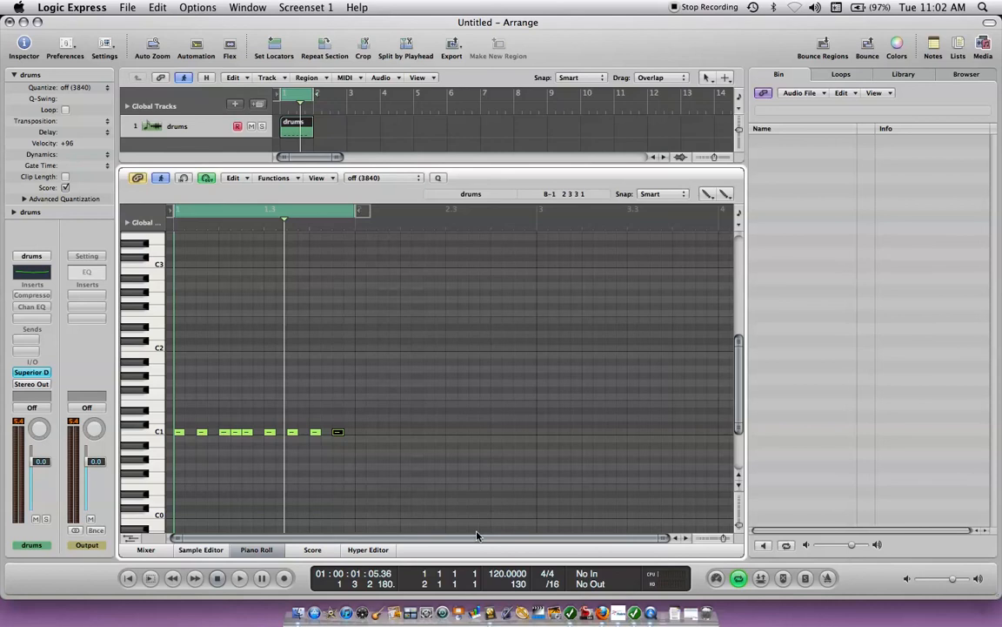
Set the project tempo to 190 and play the pattern at the new speed
{"action": "double_click", "coordinate": [500, 575]}
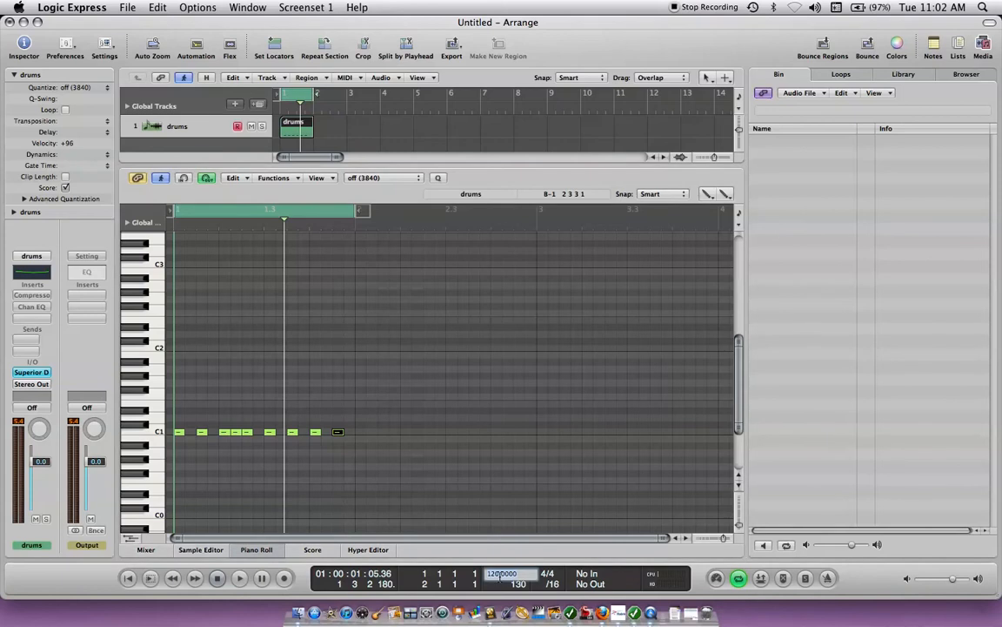
{"action": "type", "text": "190"}
{"action": "key", "text": "Return"}
{"action": "key", "text": "space"}
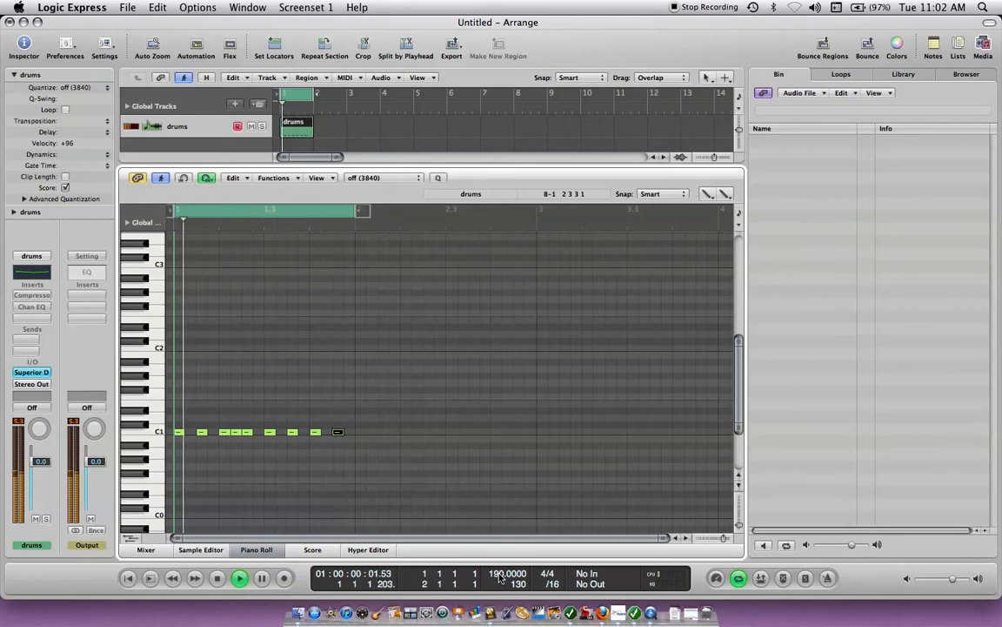
{"action": "key", "text": "space"}
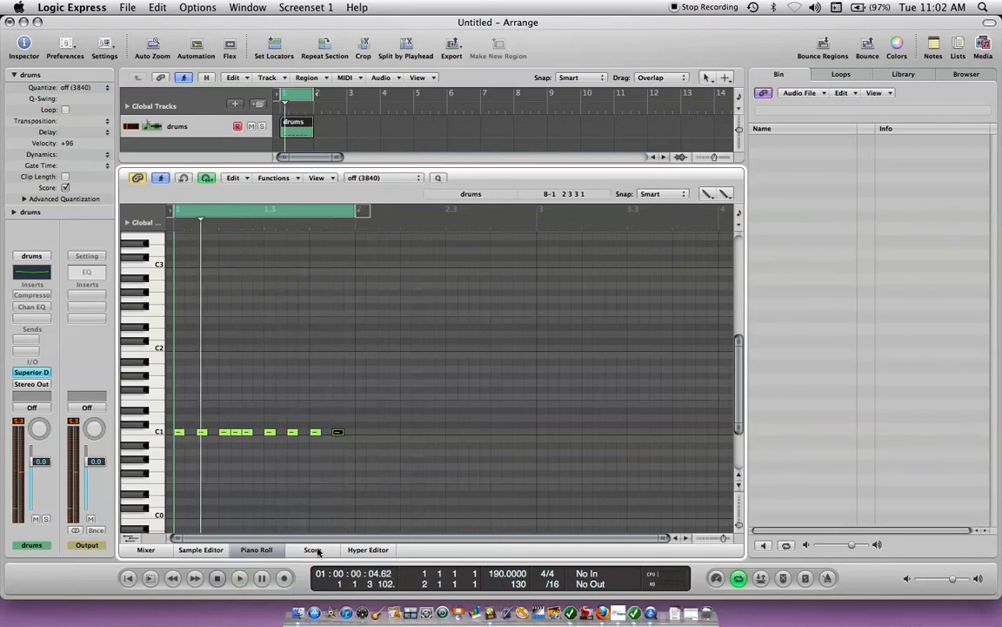
Add D1 notes on beats 2 and 4 of bar 1 and play the pattern back
{"action": "left_click", "coordinate": [159, 422]}
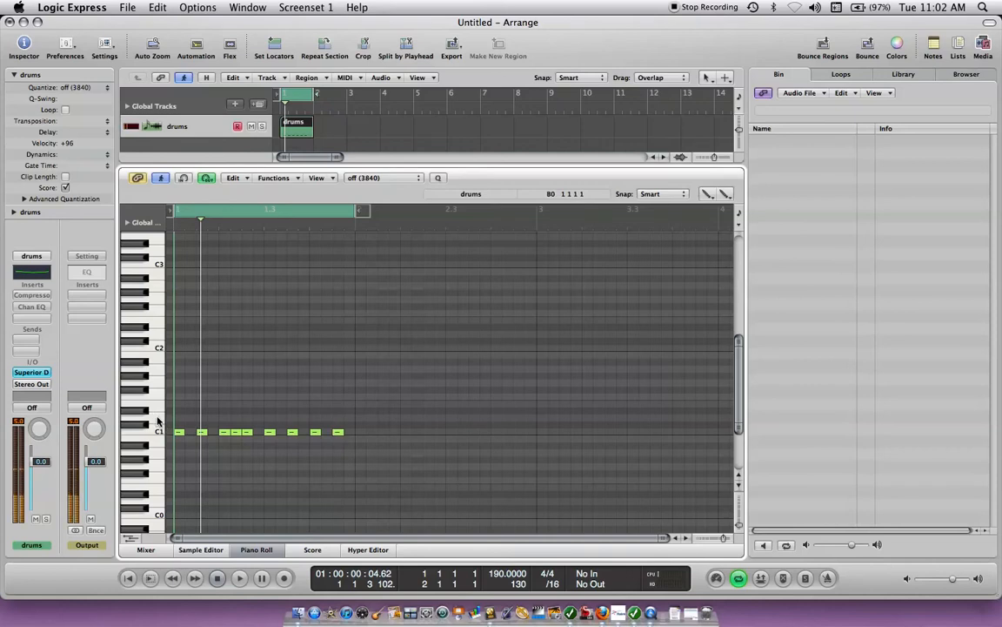
{"action": "left_click", "coordinate": [224, 420]}
{"action": "left_click", "coordinate": [315, 419]}
{"action": "key", "text": "space"}
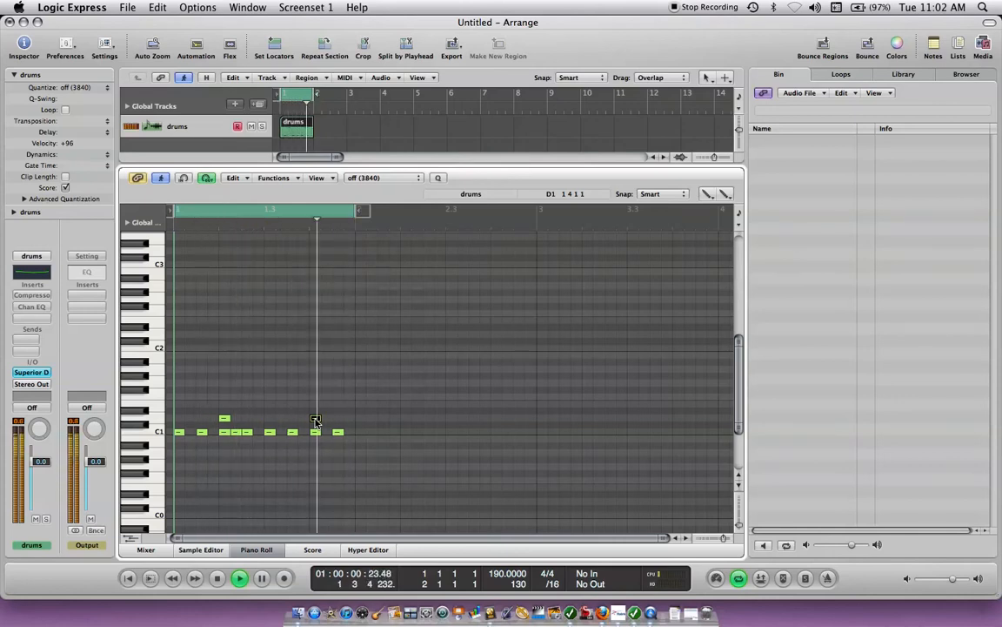
{"action": "left_click", "coordinate": [315, 419]}
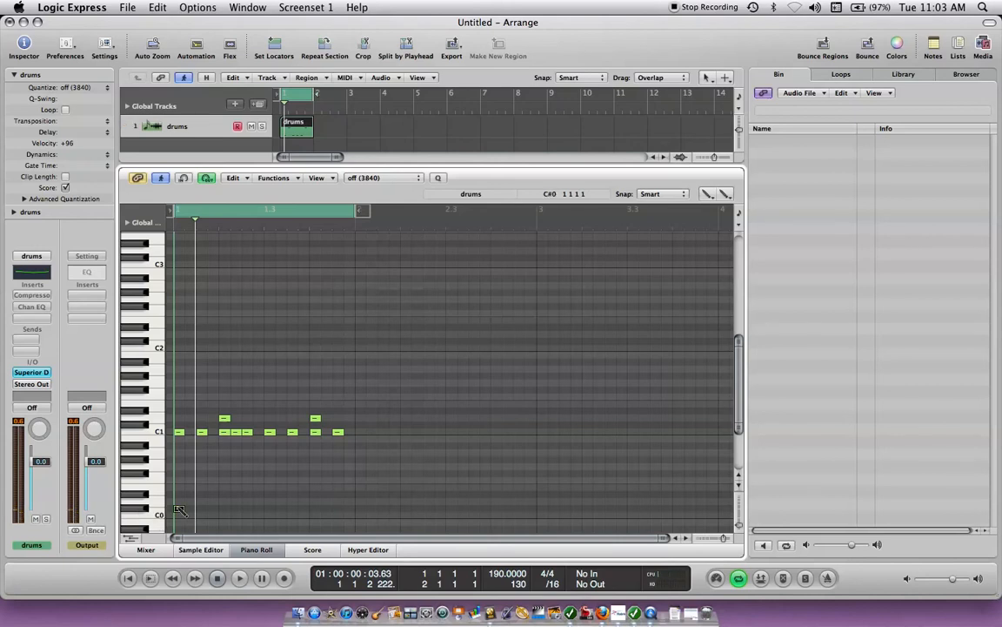
Add notes on every eighth of bar 1 in the order C#0, D0, D#0, D0, C#0, D0, C#0, D0
{"action": "left_click", "coordinate": [178, 508]}
{"action": "left_click", "coordinate": [201, 501]}
{"action": "left_click", "coordinate": [225, 497]}
{"action": "left_click", "coordinate": [225, 495]}
{"action": "left_click", "coordinate": [247, 502]}
{"action": "left_click", "coordinate": [269, 509]}
{"action": "left_click", "coordinate": [292, 502]}
{"action": "left_click", "coordinate": [315, 508]}
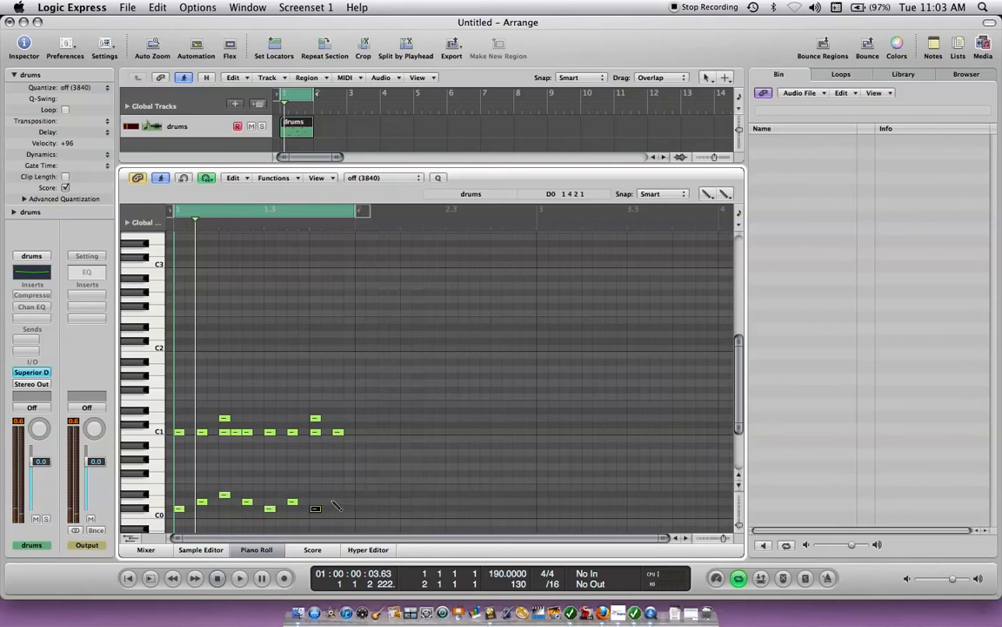
{"action": "left_click", "coordinate": [338, 503]}
Lower the velocities of the notes at 1.1.1, 1.2.1, 1.3.1 and 1.3.3 in the Hyper Editor, and return to the Piano Roll
{"action": "left_click", "coordinate": [373, 551]}
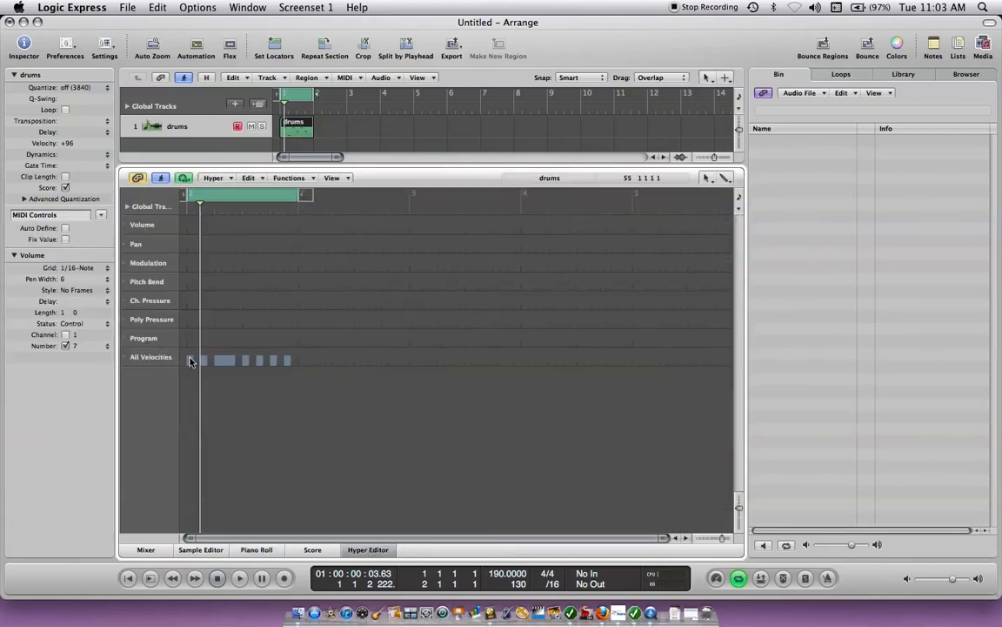
{"action": "left_click", "coordinate": [192, 361]}
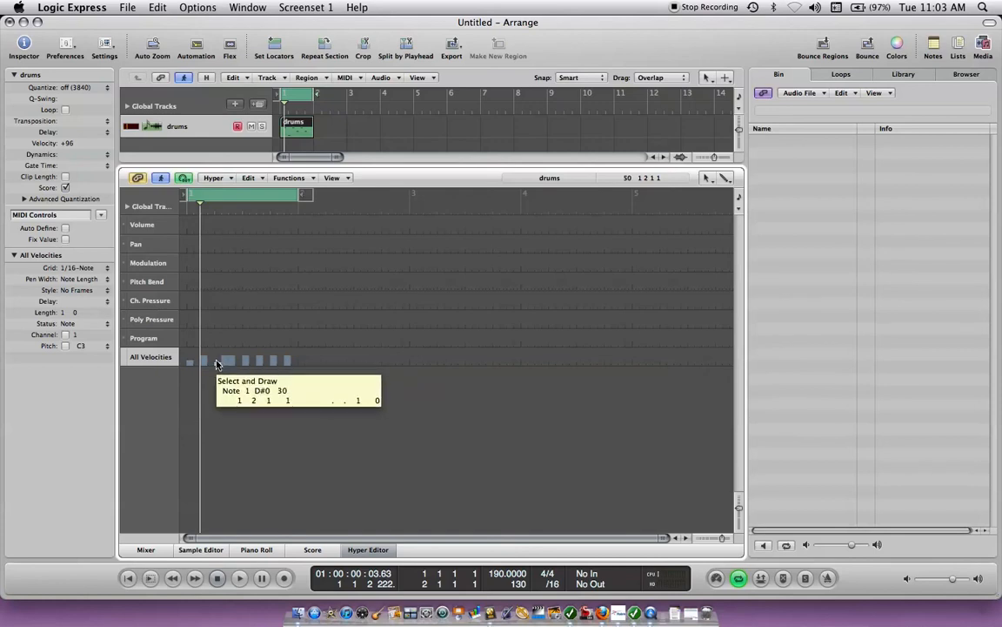
{"action": "left_click", "coordinate": [217, 363]}
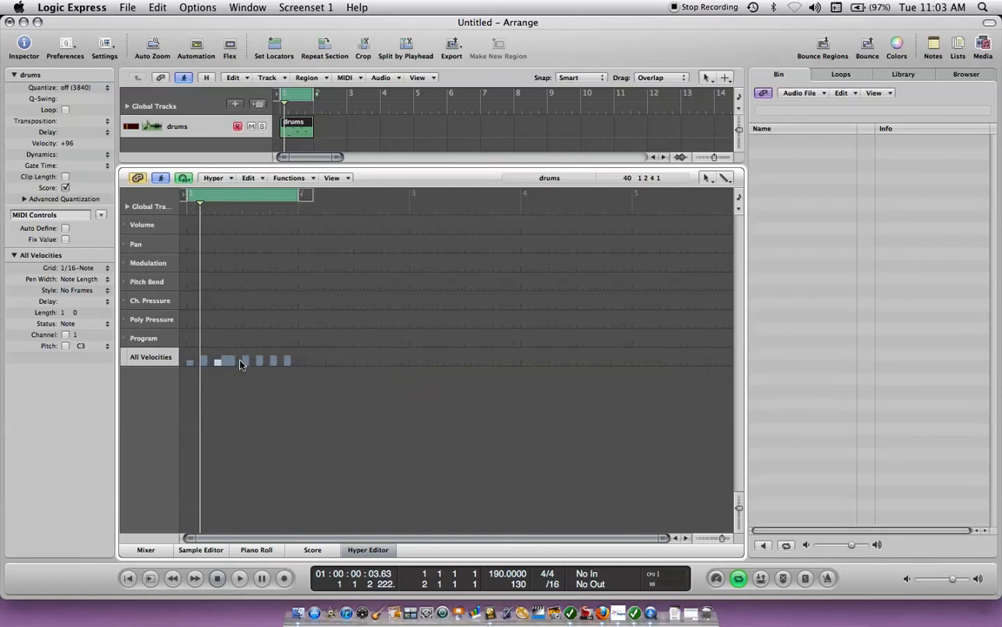
{"action": "left_click", "coordinate": [247, 361]}
{"action": "left_click_drag", "start_coordinate": [246, 361], "coordinate": [258, 361]}
{"action": "left_click", "coordinate": [259, 364]}
{"action": "left_click", "coordinate": [256, 550]}
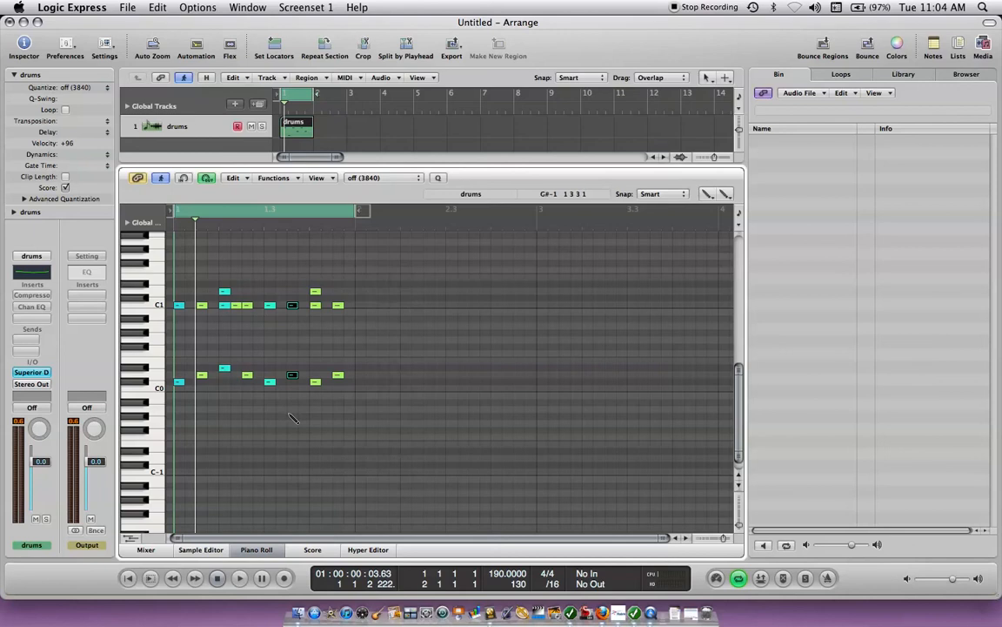
Replace the C#0 note at 1.4.1 with a D#0 note, playing the pattern to check it
{"action": "key", "text": "space"}
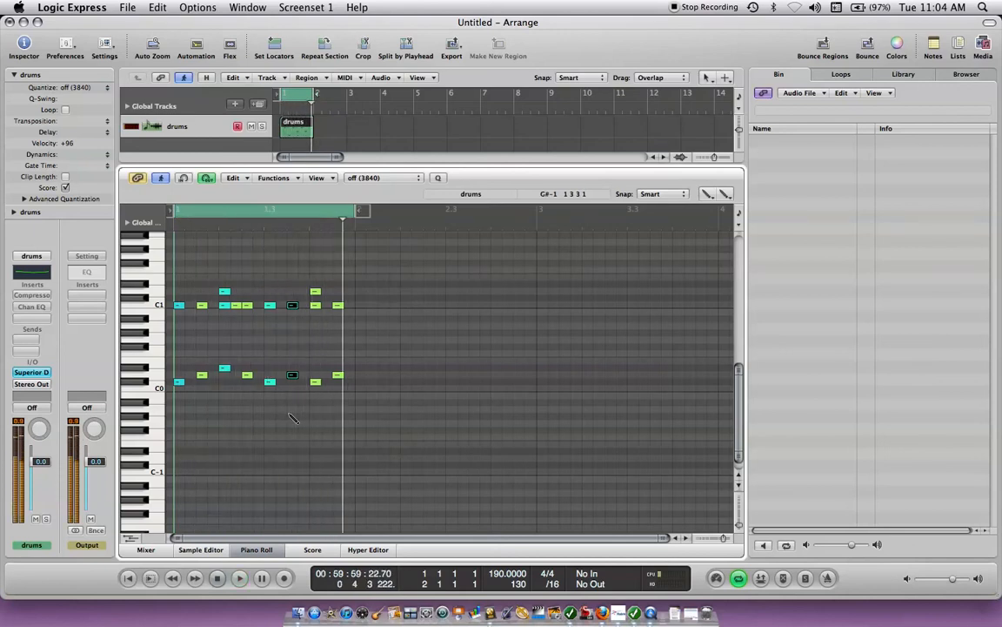
{"action": "key", "text": "space"}
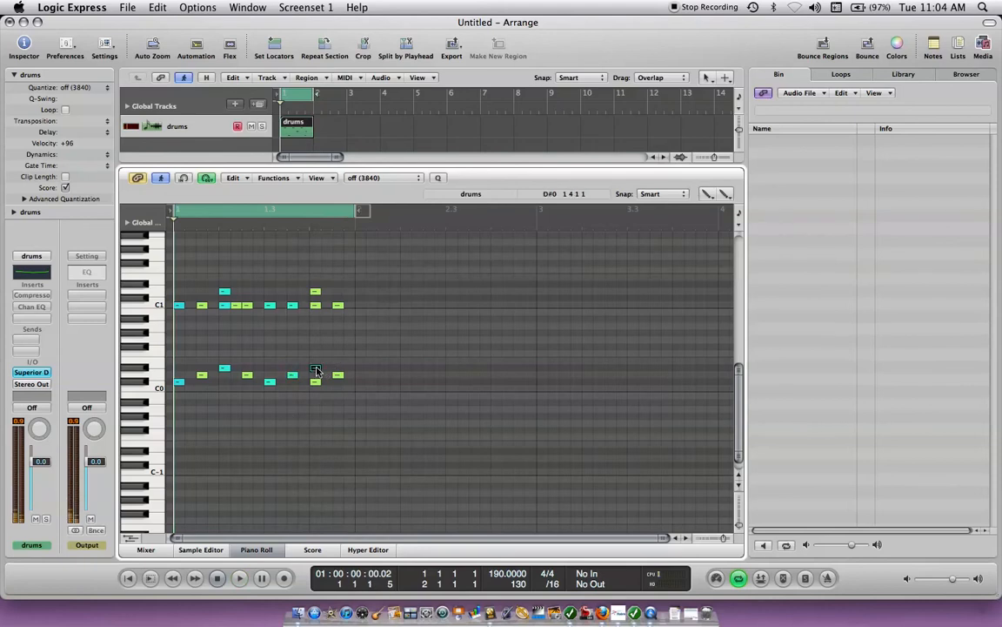
{"action": "key", "text": "space"}
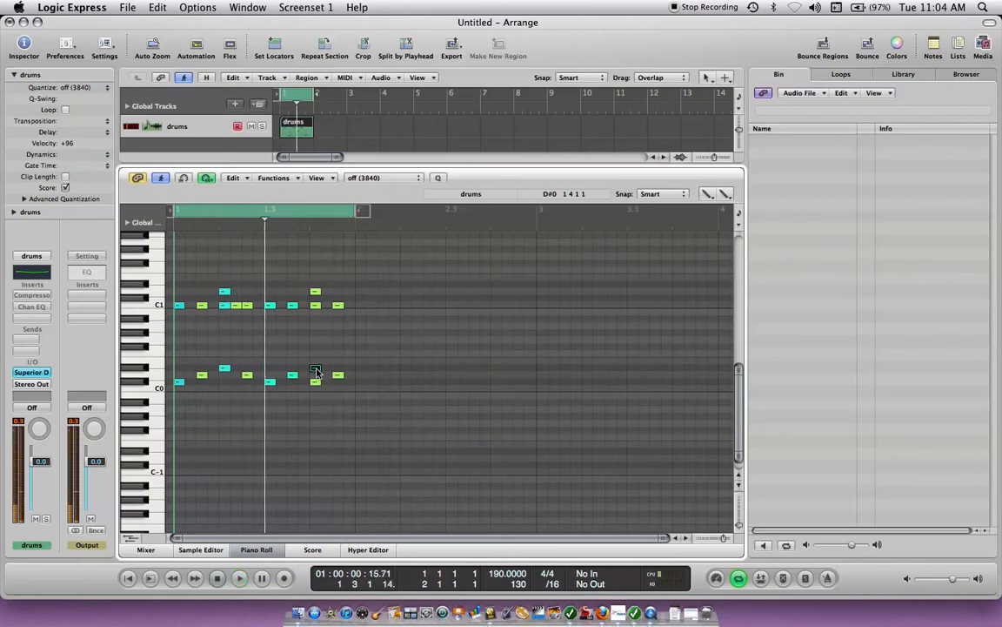
{"action": "left_click", "coordinate": [315, 382]}
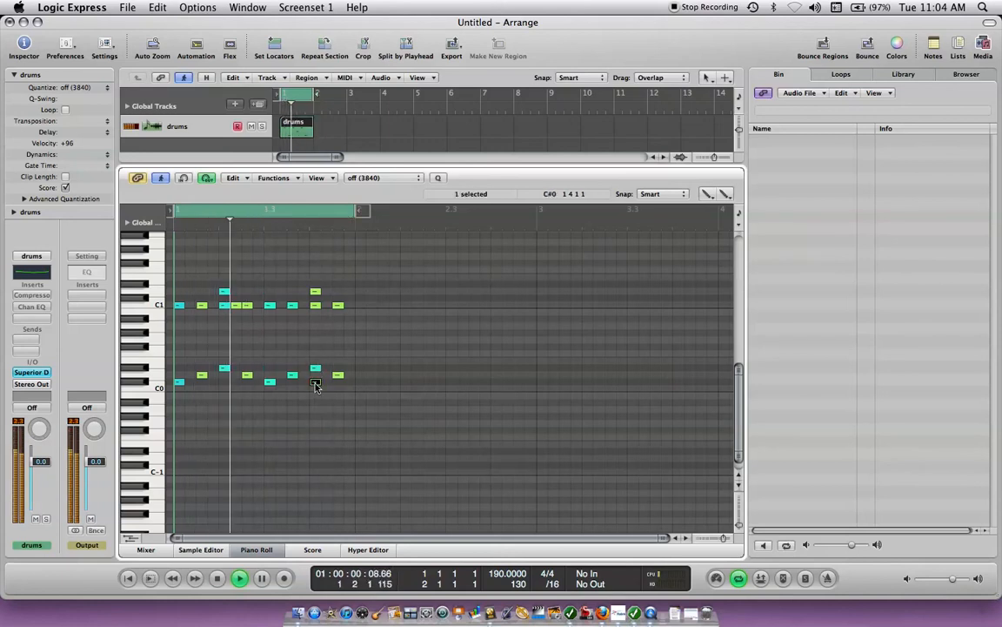
{"action": "key", "text": "Delete"}
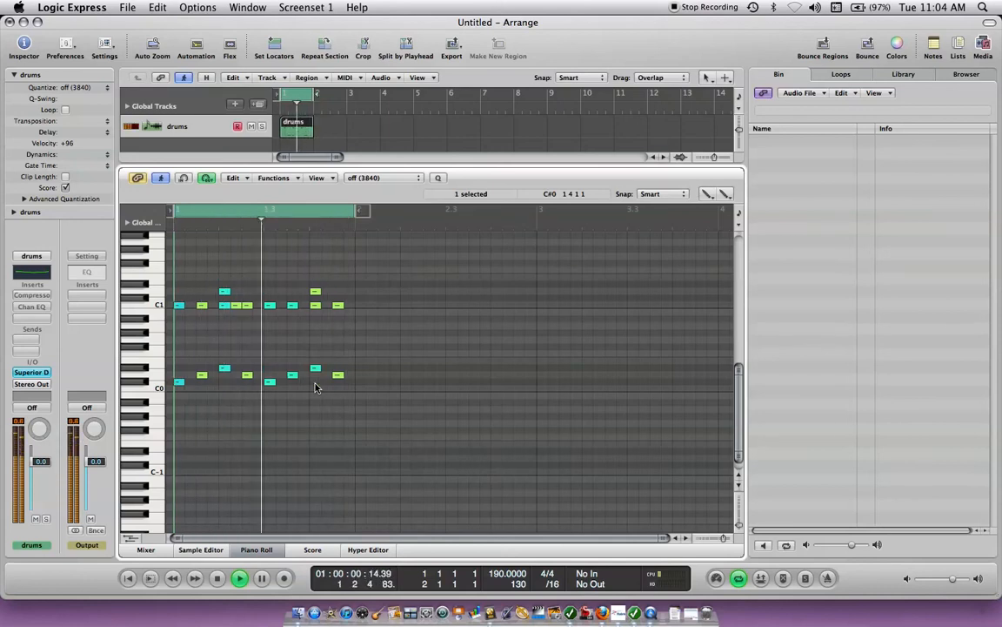
{"action": "key", "text": "space"}
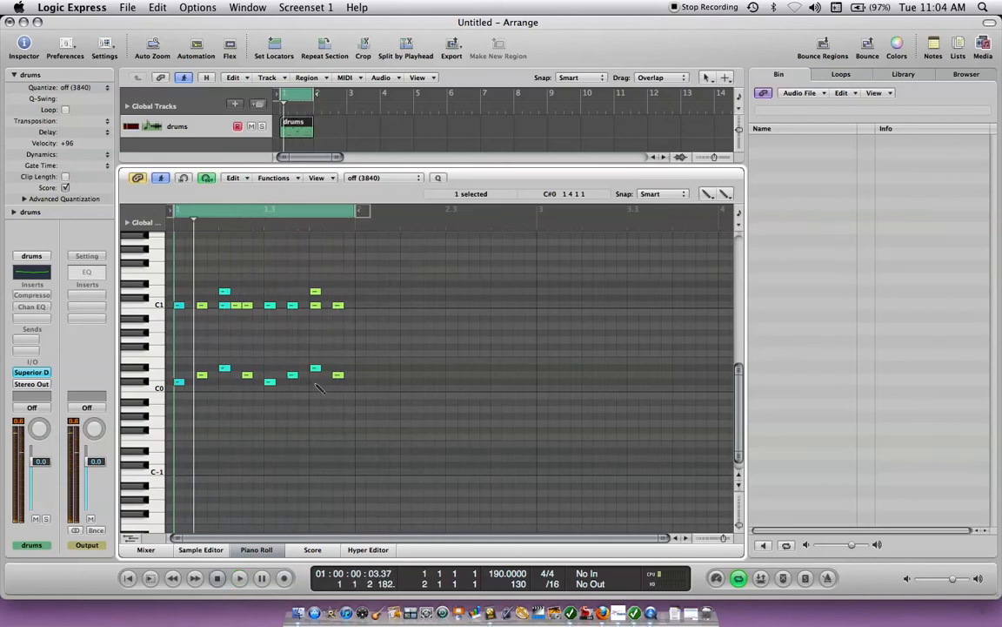
Add four sixteenth notes on beat 3 of bar 1 in the order G1, F1, F1, G1, and play the pattern
{"action": "left_click", "coordinate": [270, 256]}
{"action": "left_click", "coordinate": [281, 271]}
{"action": "left_click", "coordinate": [291, 271]}
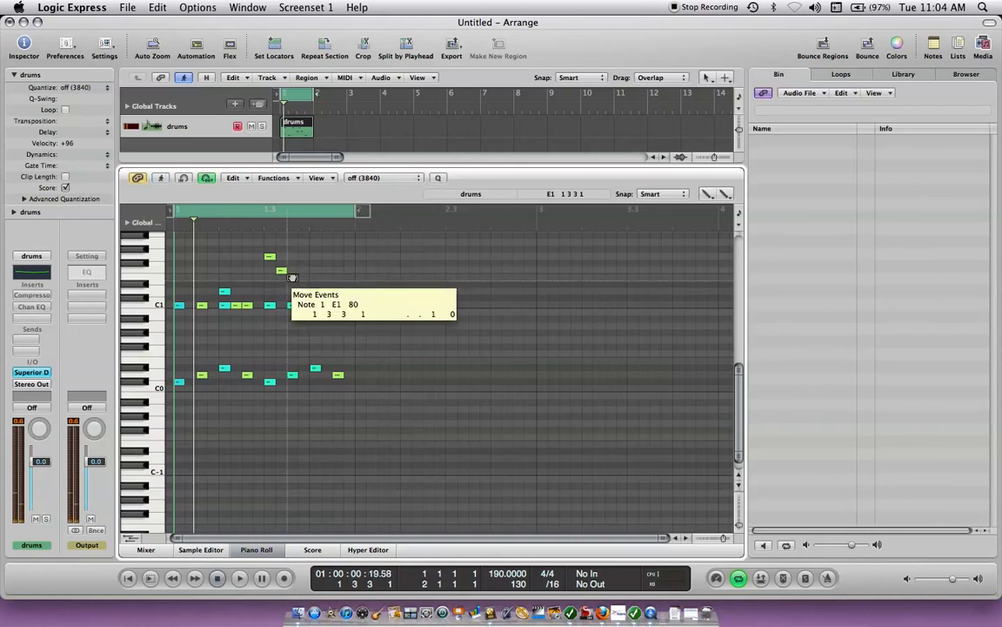
{"action": "left_click", "coordinate": [304, 256]}
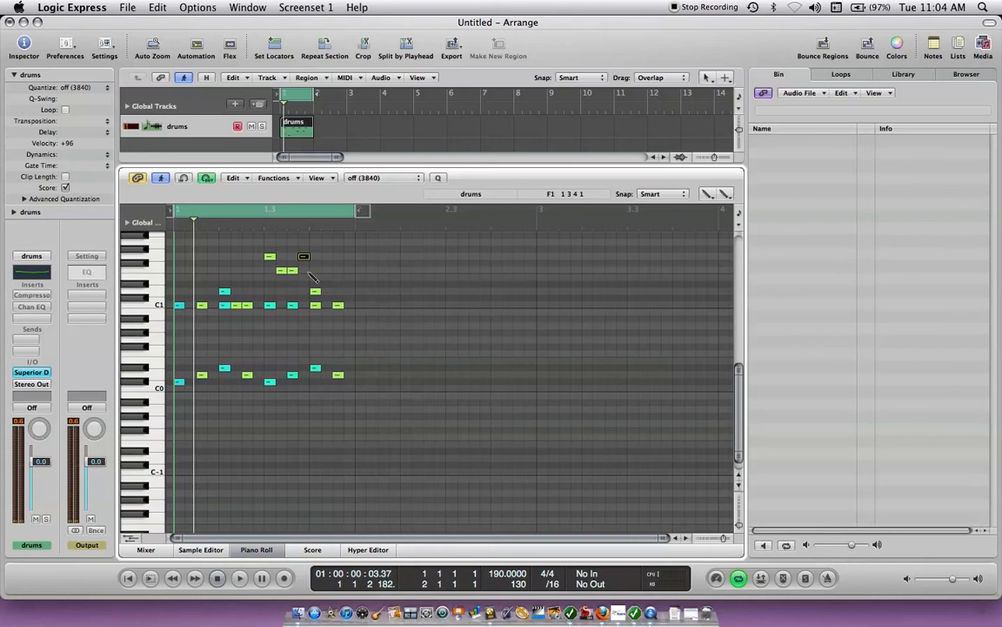
{"action": "key", "text": "space"}
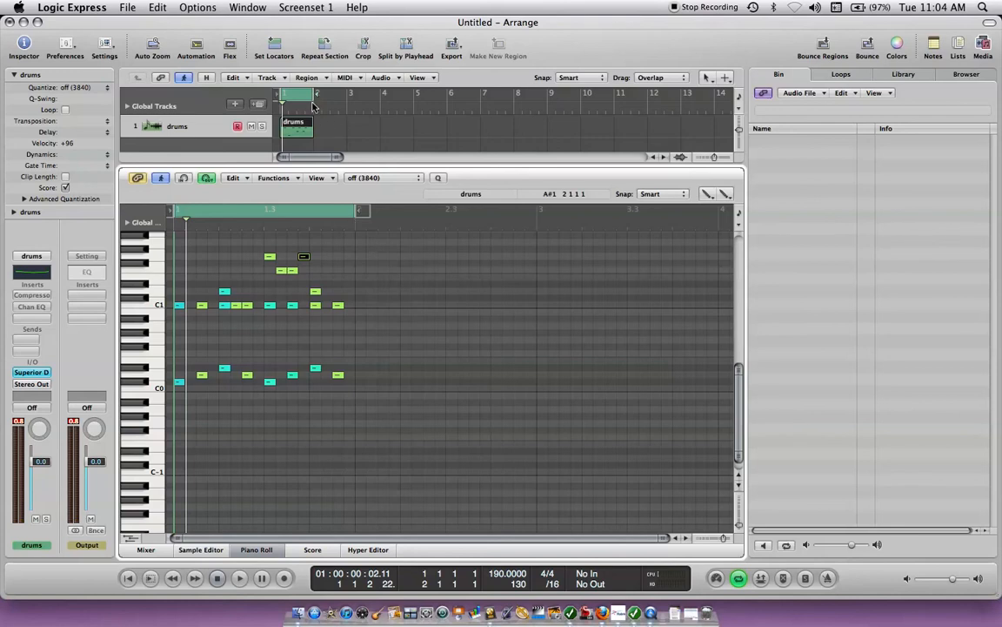
Extend the cycle range through bar 2 and add four consecutive sixteenth notes on D1 from the start of bar 2
{"action": "left_click_drag", "start_coordinate": [313, 93], "coordinate": [346, 93]}
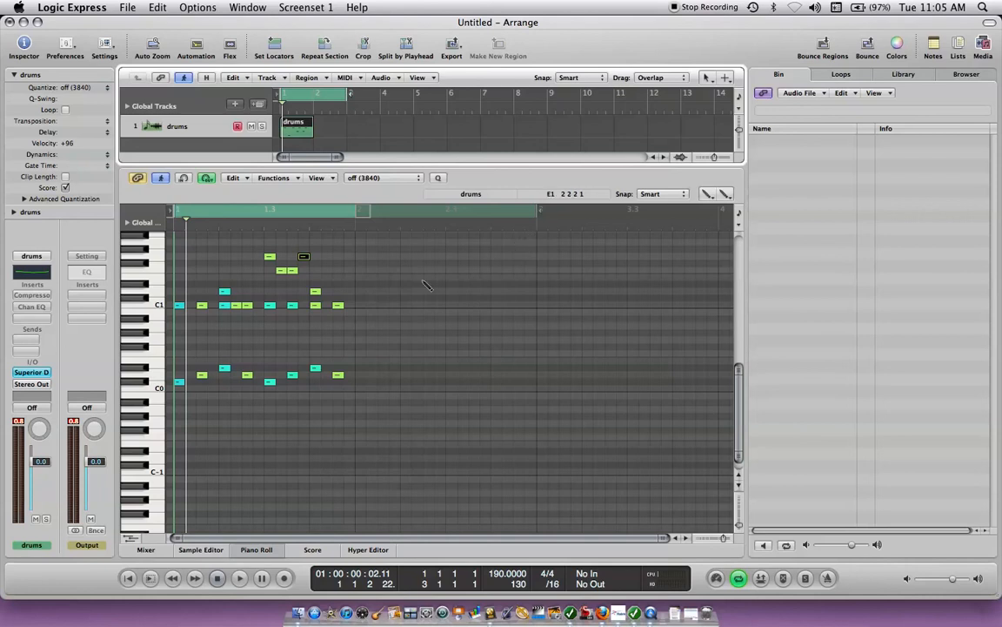
{"action": "left_click", "coordinate": [360, 293]}
{"action": "left_click", "coordinate": [371, 291]}
{"action": "left_click", "coordinate": [383, 292]}
{"action": "left_click", "coordinate": [394, 291]}
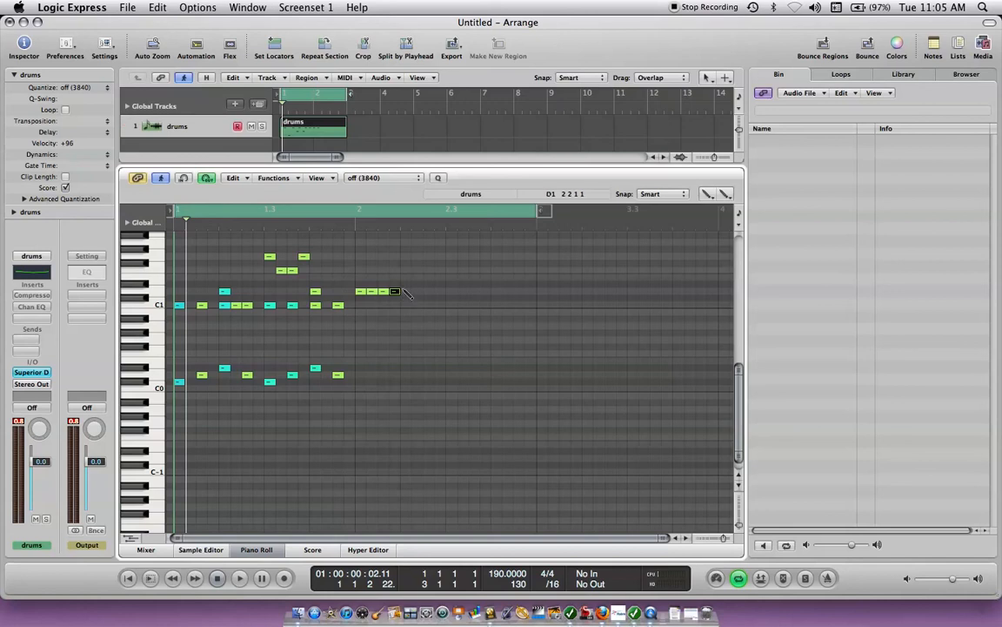
Add sixteenth notes F1, F1, G1, G1 in order on beat 2 of bar 2
{"action": "left_click", "coordinate": [404, 271]}
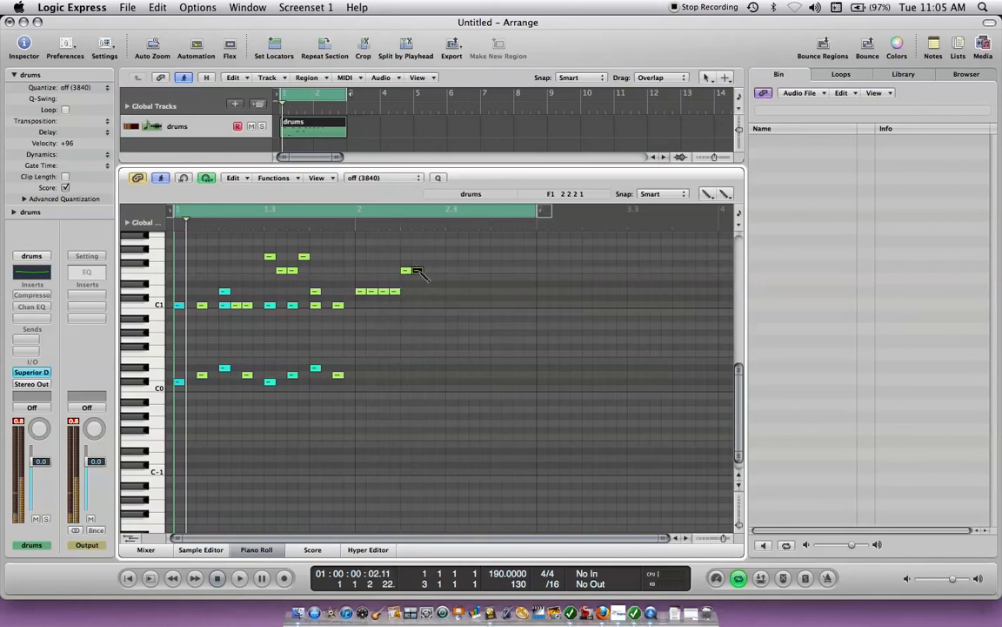
{"action": "left_click", "coordinate": [418, 271]}
{"action": "left_click", "coordinate": [428, 258]}
{"action": "left_click", "coordinate": [440, 257]}
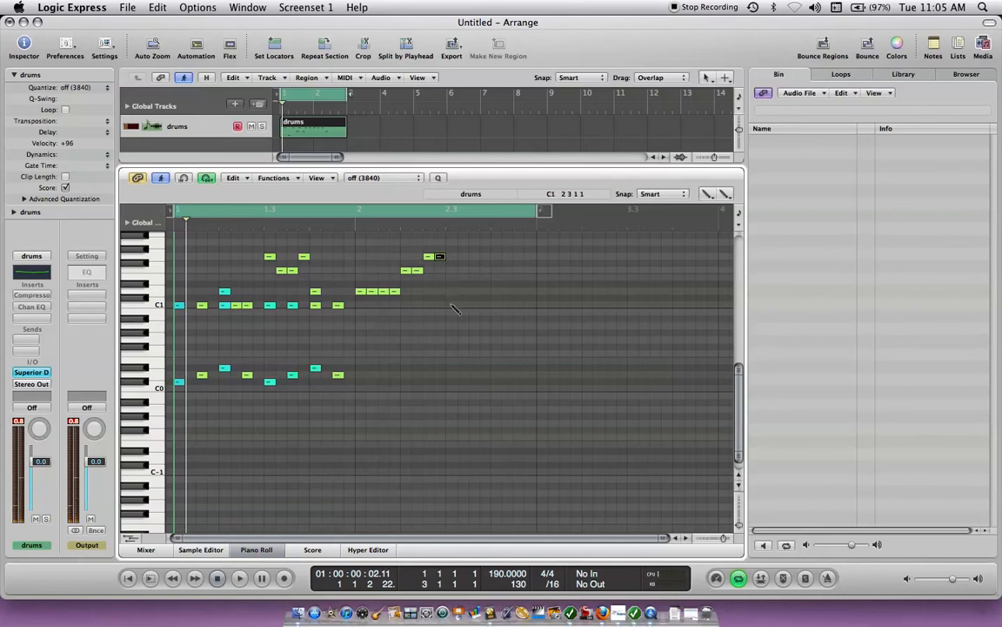
Add sixteenth notes C1, C1, D1, D1, F1, F1, G1, G1 in order across beats 3 and 4 of bar 2
{"action": "left_click", "coordinate": [450, 305]}
{"action": "left_click", "coordinate": [462, 305]}
{"action": "left_click", "coordinate": [473, 291]}
{"action": "left_click", "coordinate": [485, 292]}
{"action": "left_click", "coordinate": [497, 271]}
{"action": "left_click", "coordinate": [507, 271]}
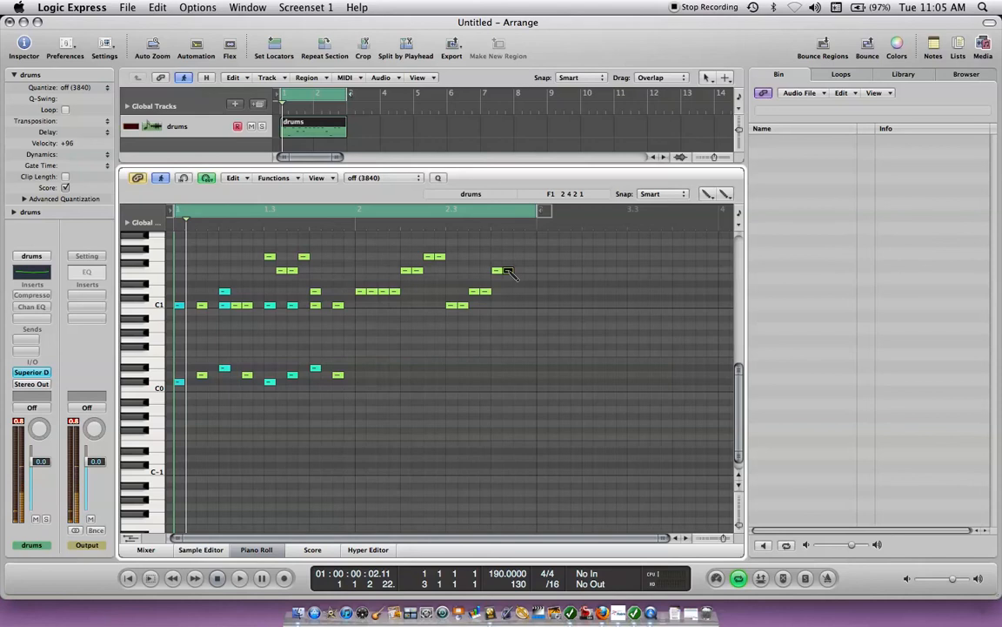
{"action": "left_click", "coordinate": [517, 256]}
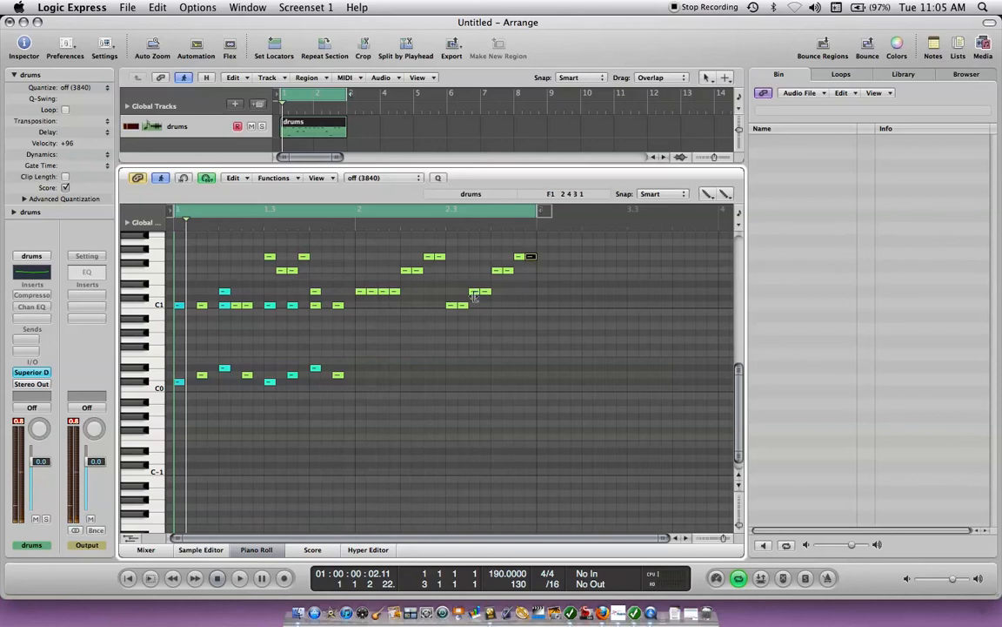
Add F0 notes at 2.2.1 and 2.4.1, and play the pattern
{"action": "left_click", "coordinate": [406, 353]}
{"action": "left_click", "coordinate": [497, 353]}
{"action": "key", "text": "space"}
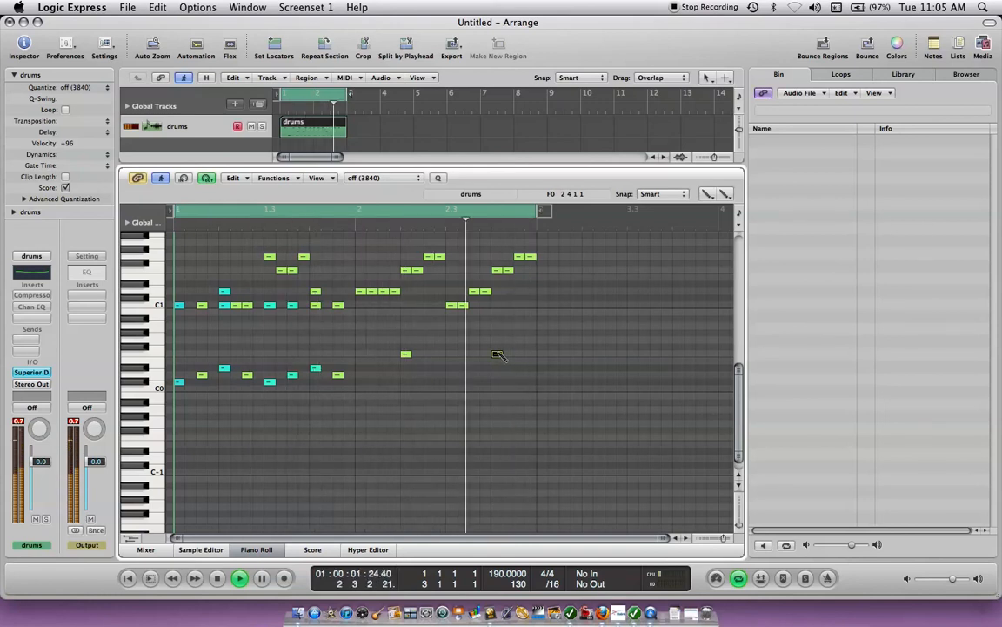
View the pattern as notation in the Score editor with playback stopped, and inspect the drums channel's Compressor in the Mixer
{"action": "left_click", "coordinate": [315, 551]}
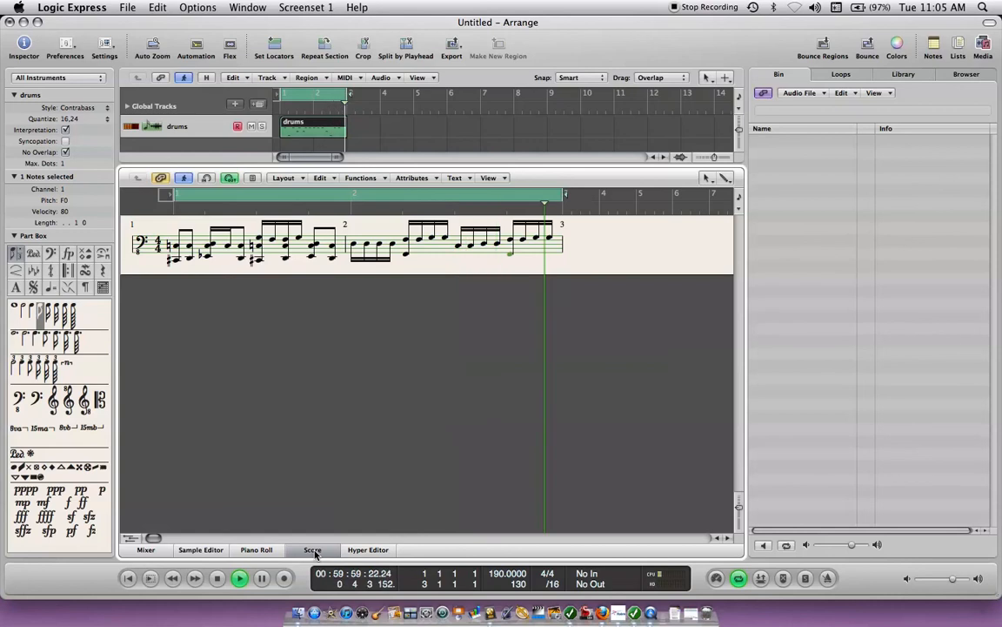
{"action": "key", "text": "space"}
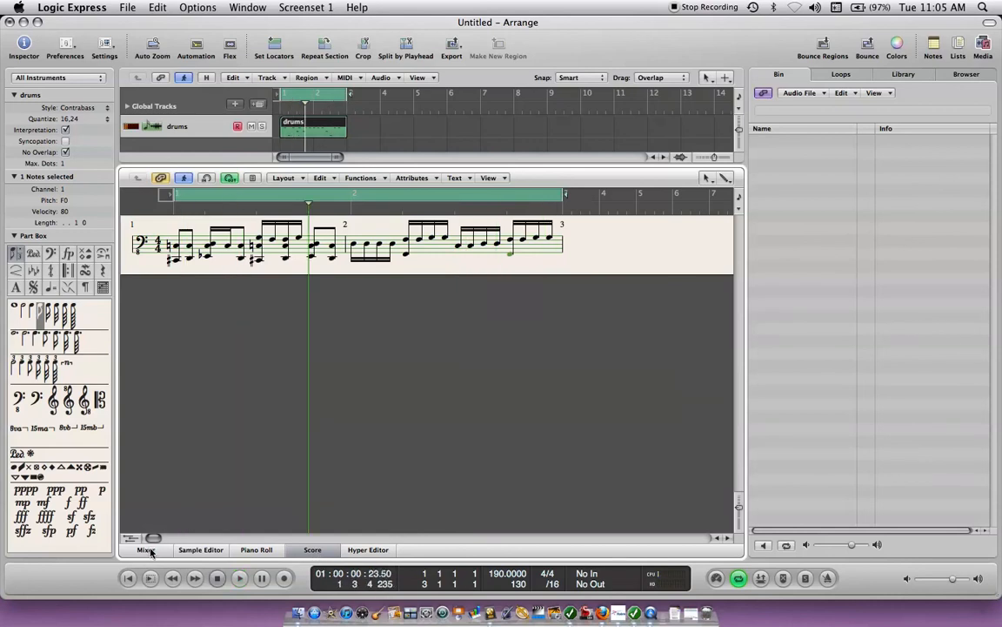
{"action": "left_click", "coordinate": [148, 550]}
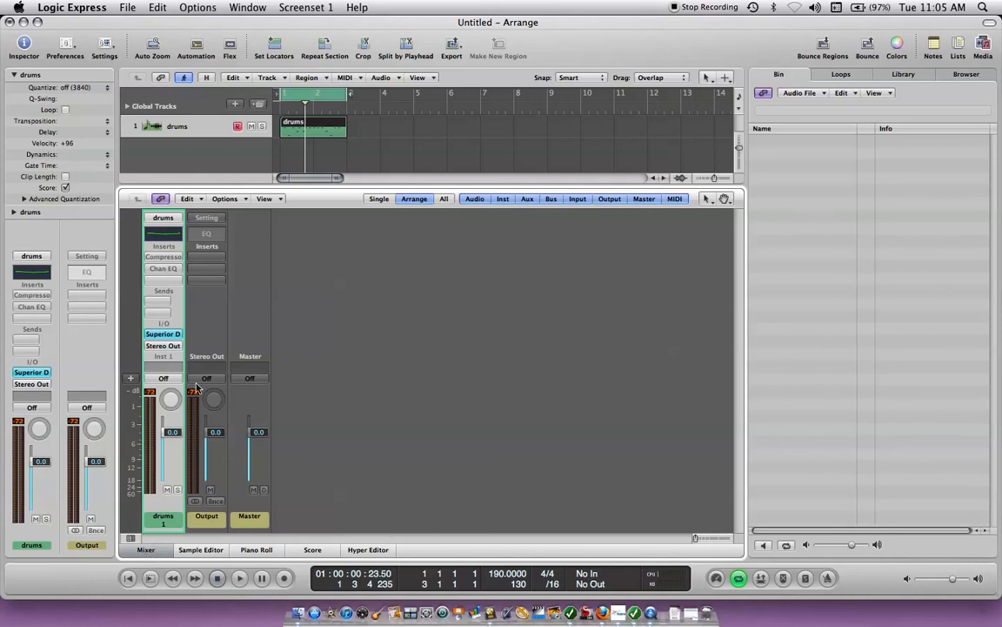
{"action": "left_click", "coordinate": [164, 258]}
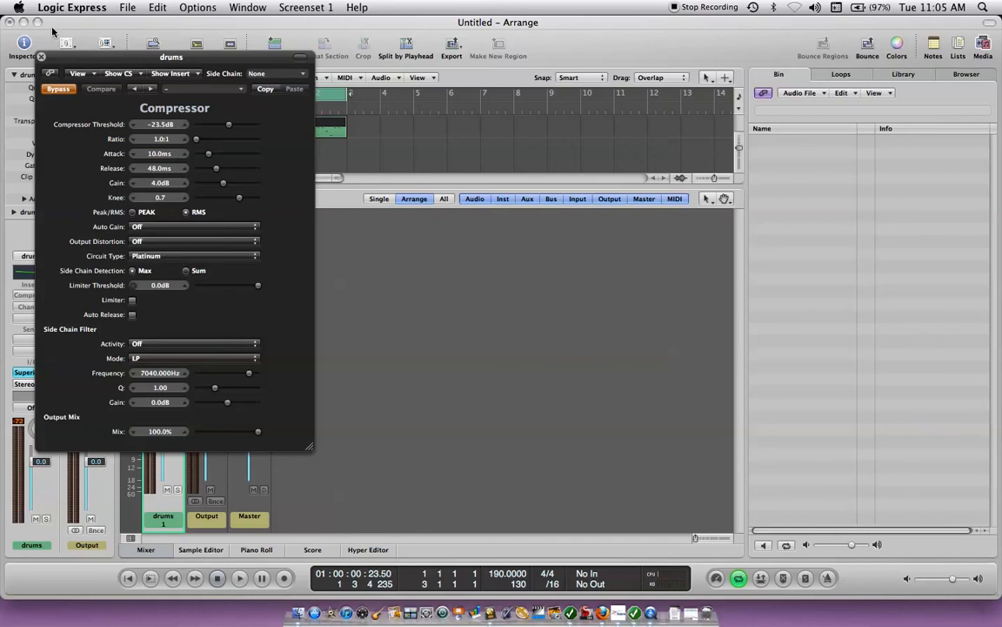
{"action": "left_click", "coordinate": [41, 56]}
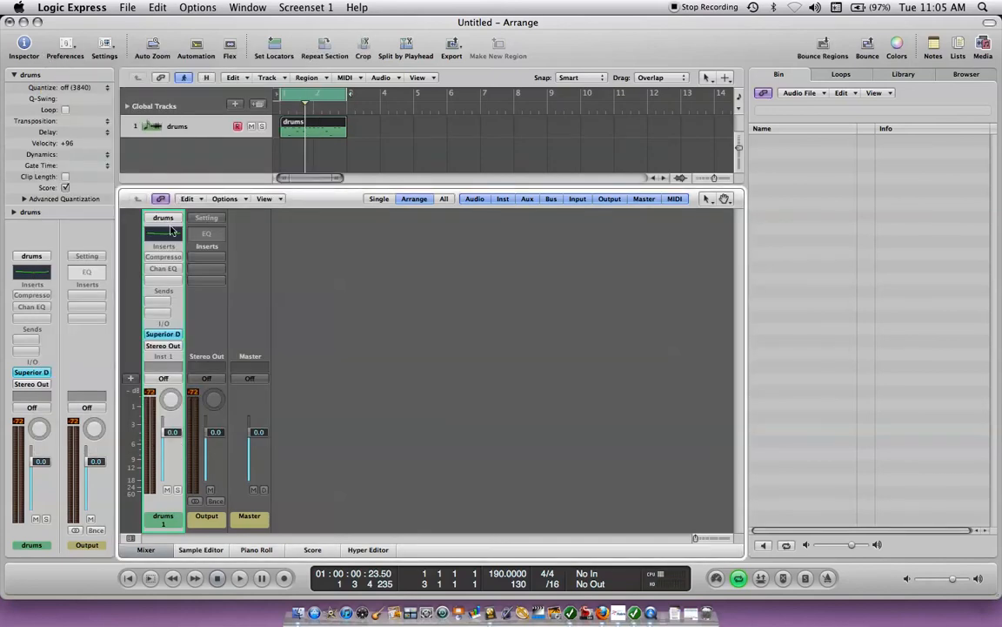
Raise the master gain of the drums Channel EQ to +16.5 dB, play the pattern, and close the plug-in window
{"action": "left_click", "coordinate": [174, 270]}
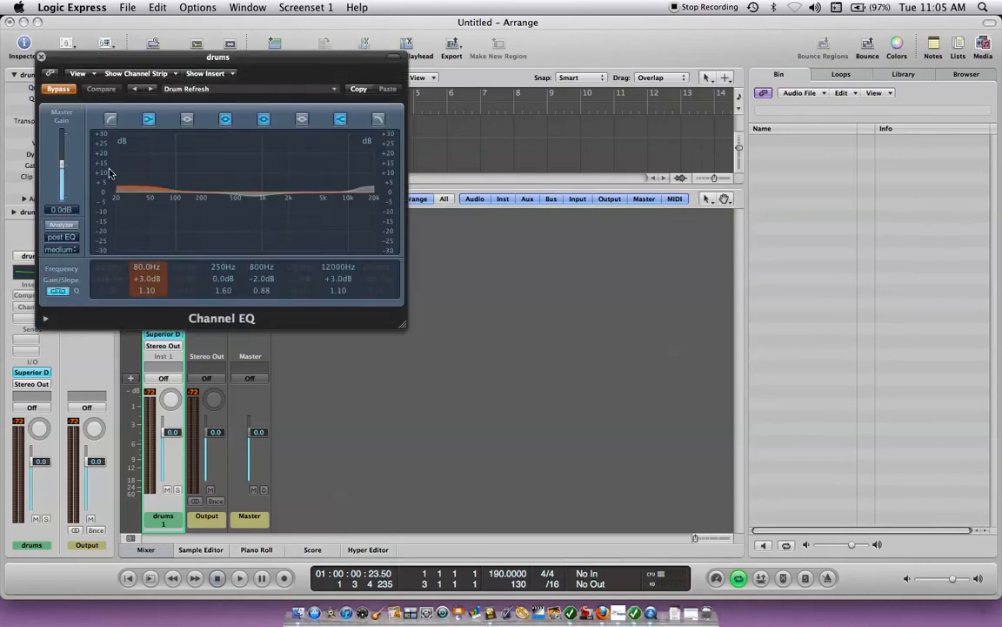
{"action": "left_click_drag", "start_coordinate": [61, 164], "coordinate": [62, 132]}
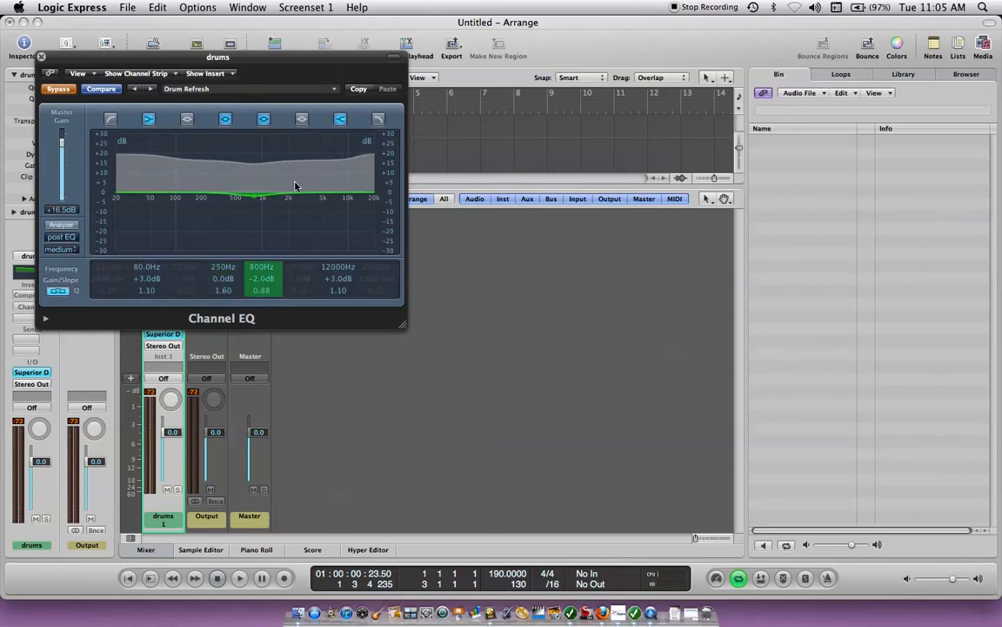
{"action": "key", "text": "space"}
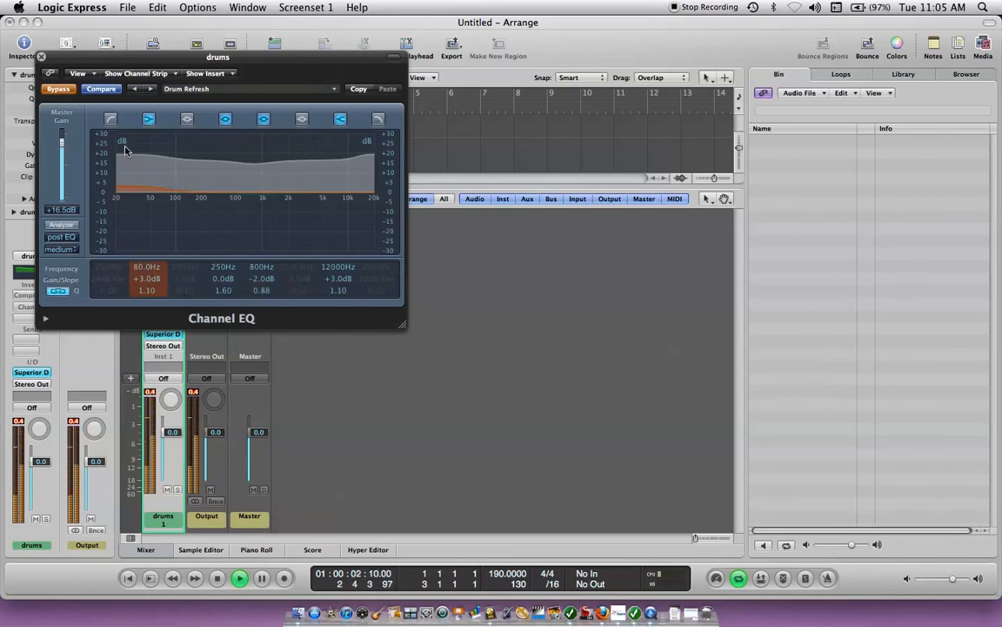
{"action": "left_click", "coordinate": [41, 55]}
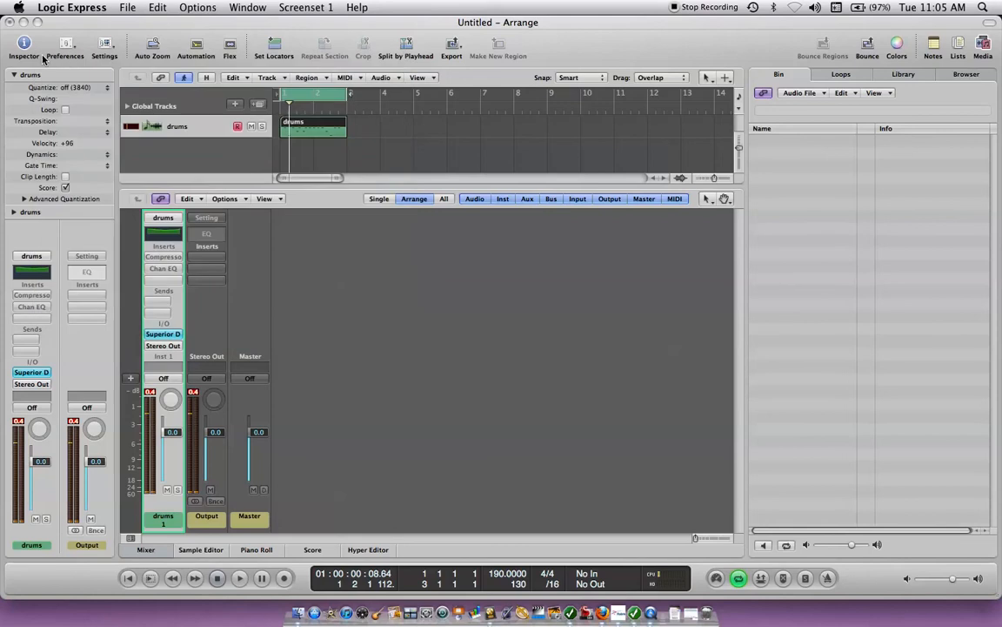
{"action": "right_click", "coordinate": [30, 323]}
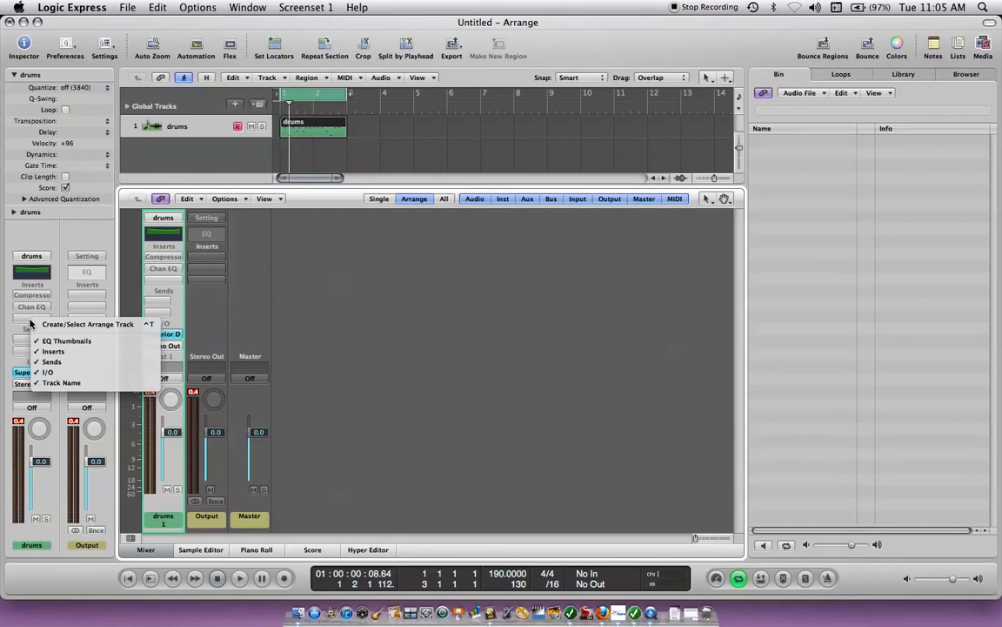
{"action": "left_click", "coordinate": [31, 323]}
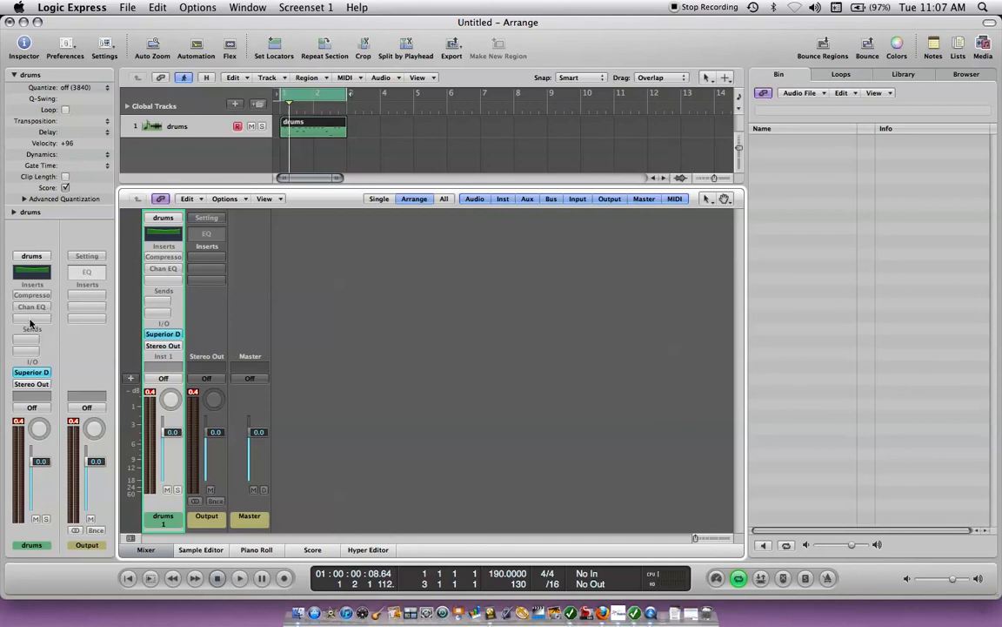
{"action": "right_click", "coordinate": [30, 323]}
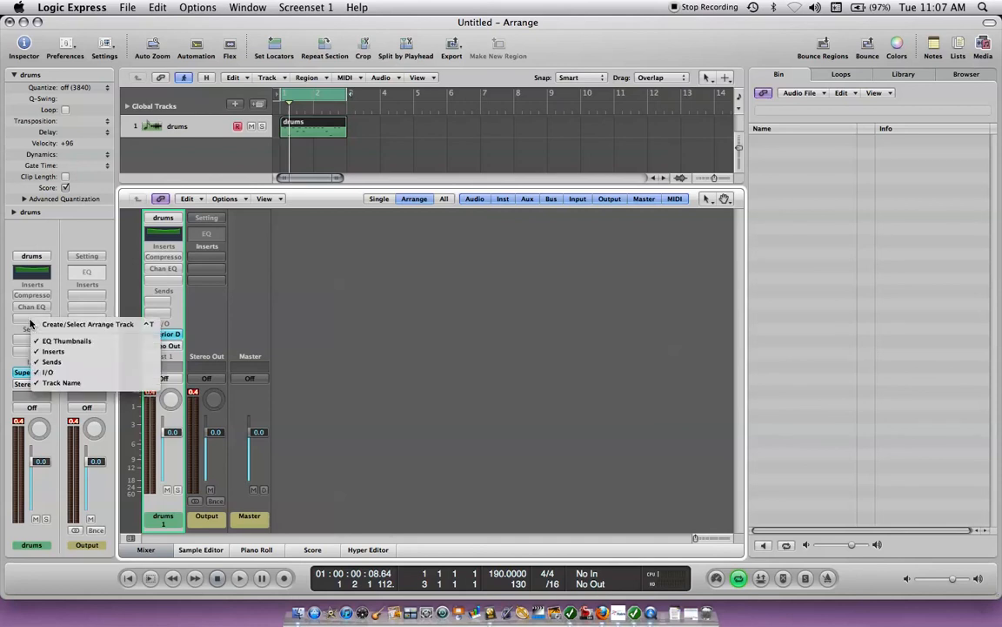
{"action": "left_click", "coordinate": [30, 323]}
{"action": "right_click", "coordinate": [30, 323]}
{"action": "left_click", "coordinate": [31, 323]}
Insert Amp Designer in the empty slot below Channel EQ on the drums channel, and view its interface briefly
{"action": "left_click", "coordinate": [30, 320]}
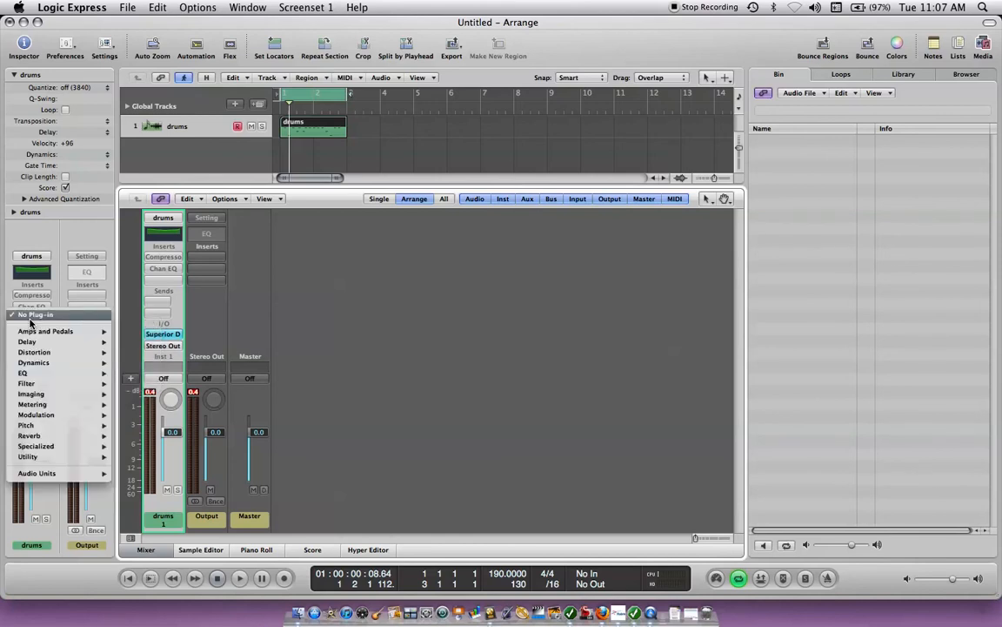
{"action": "mouse_move", "coordinate": [40, 336]}
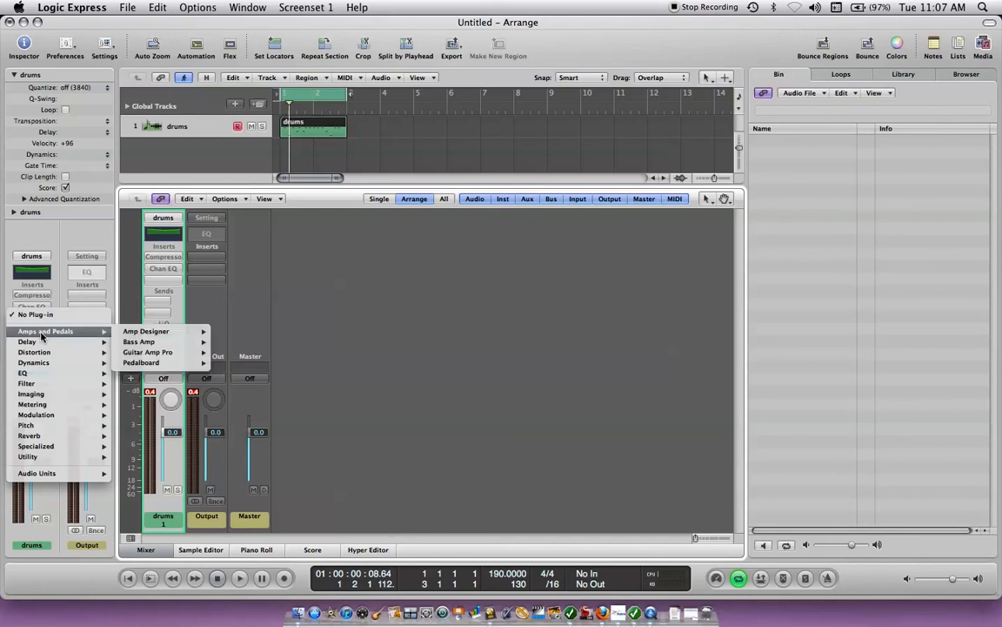
{"action": "left_click", "coordinate": [137, 334]}
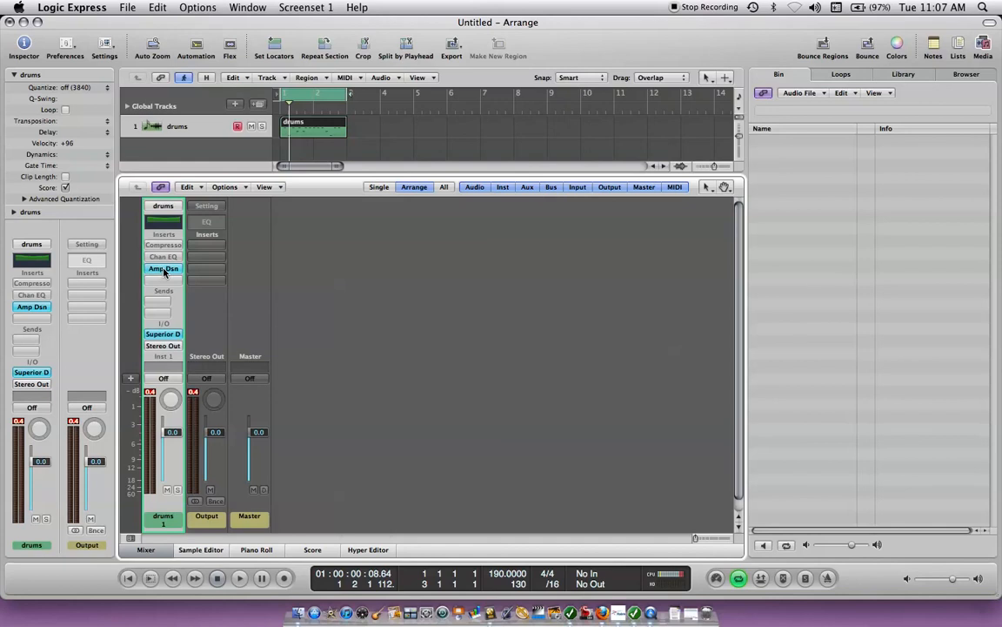
{"action": "left_click", "coordinate": [164, 272]}
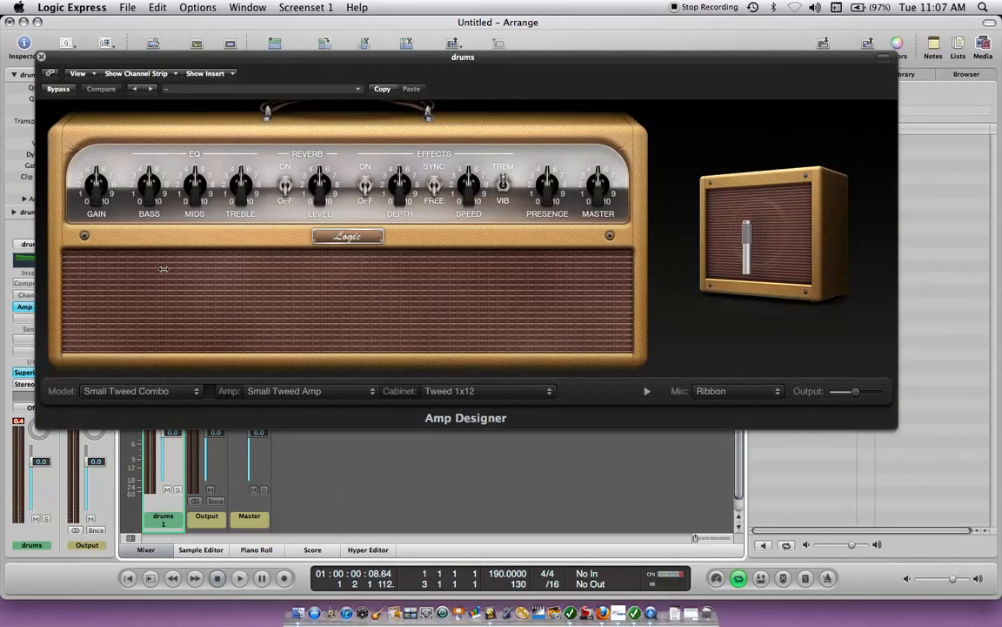
{"action": "key", "text": "super+w"}
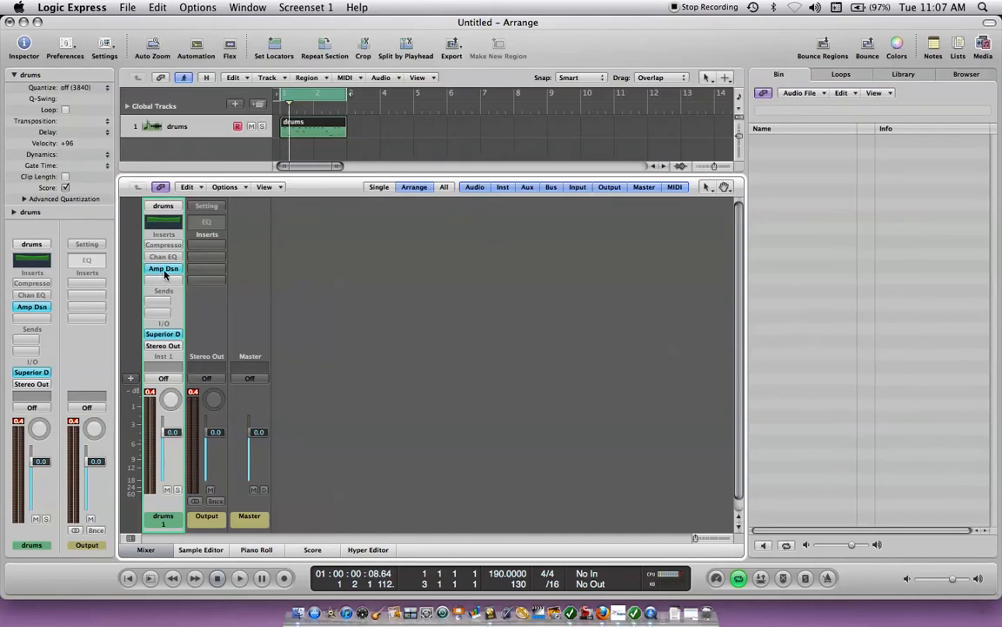
Reopen Amp Designer on the drums channel and change its gain, bass, mids and treble while the pattern plays
{"action": "left_click", "coordinate": [165, 272]}
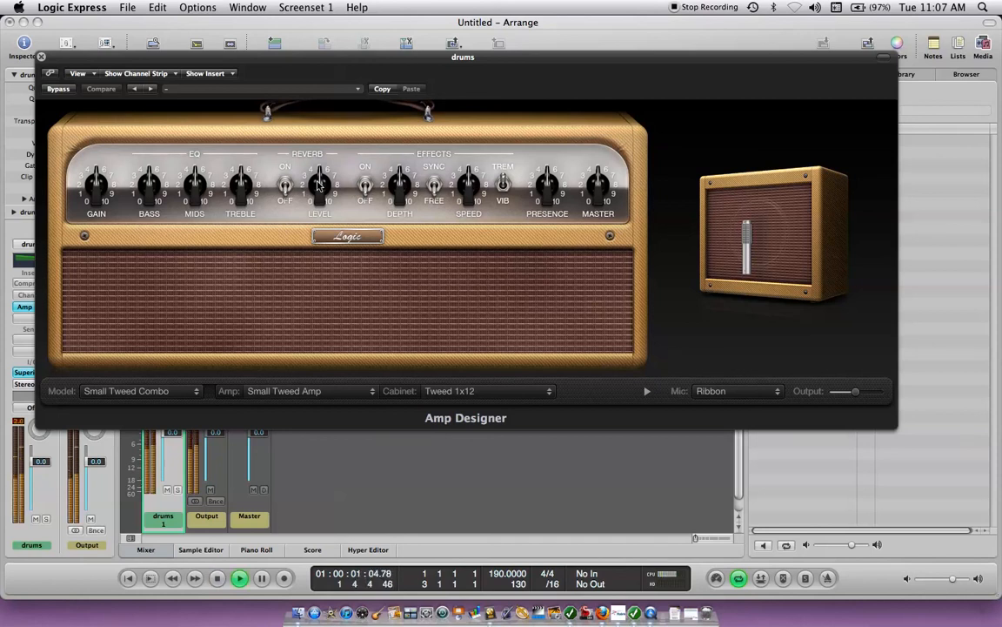
{"action": "left_click_drag", "start_coordinate": [250, 169], "coordinate": [256, 175]}
{"action": "left_click_drag", "start_coordinate": [229, 157], "coordinate": [217, 134]}
{"action": "left_click_drag", "start_coordinate": [188, 180], "coordinate": [170, 149]}
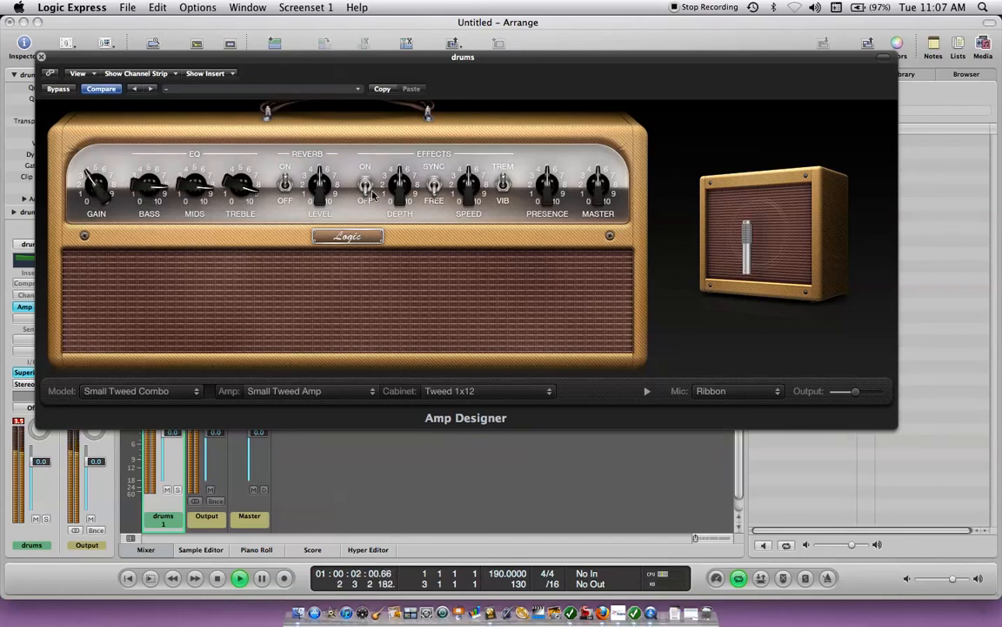
Try the effects and reverb switches on the amp, stop playback, and close Amp Designer
{"action": "left_click", "coordinate": [363, 177]}
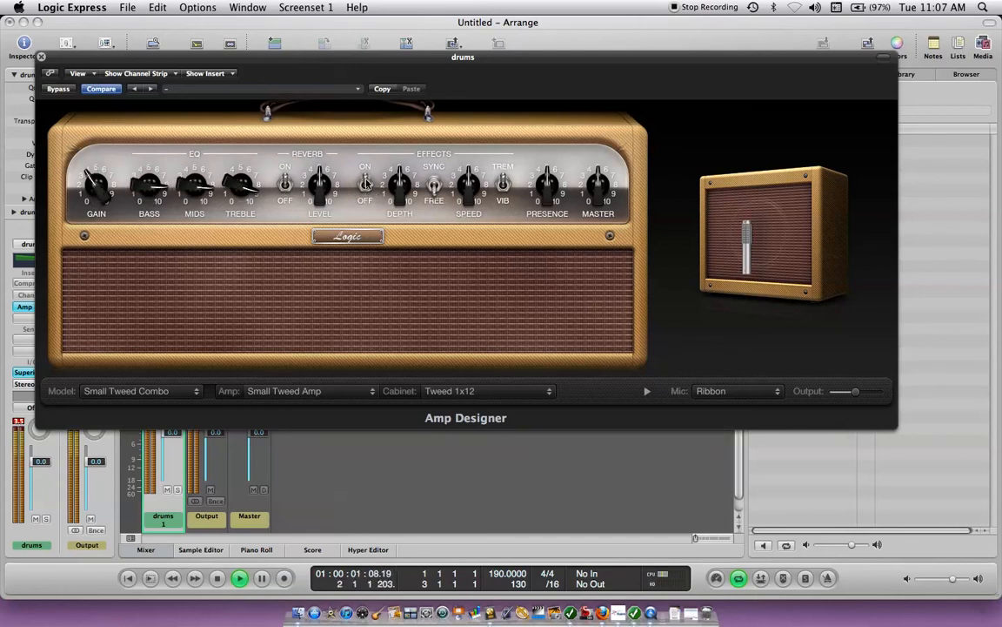
{"action": "left_click", "coordinate": [285, 186]}
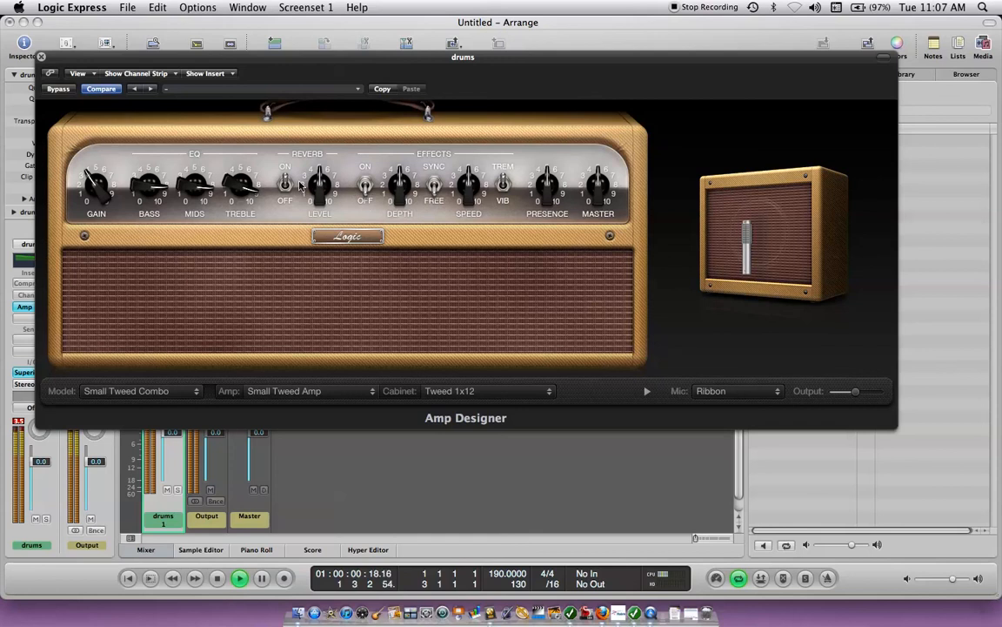
{"action": "key", "text": "space"}
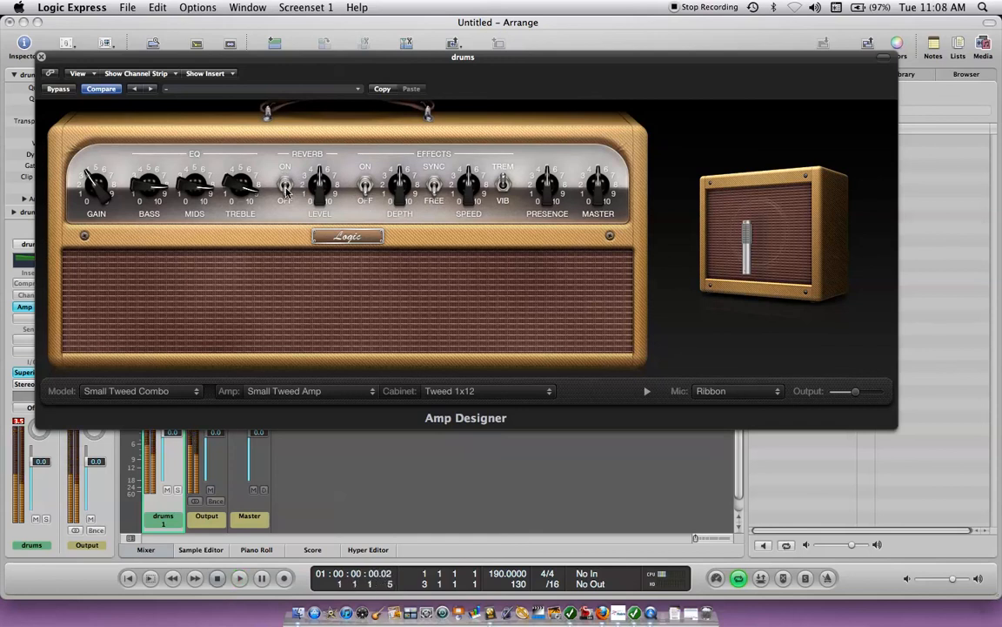
{"action": "left_click", "coordinate": [41, 57]}
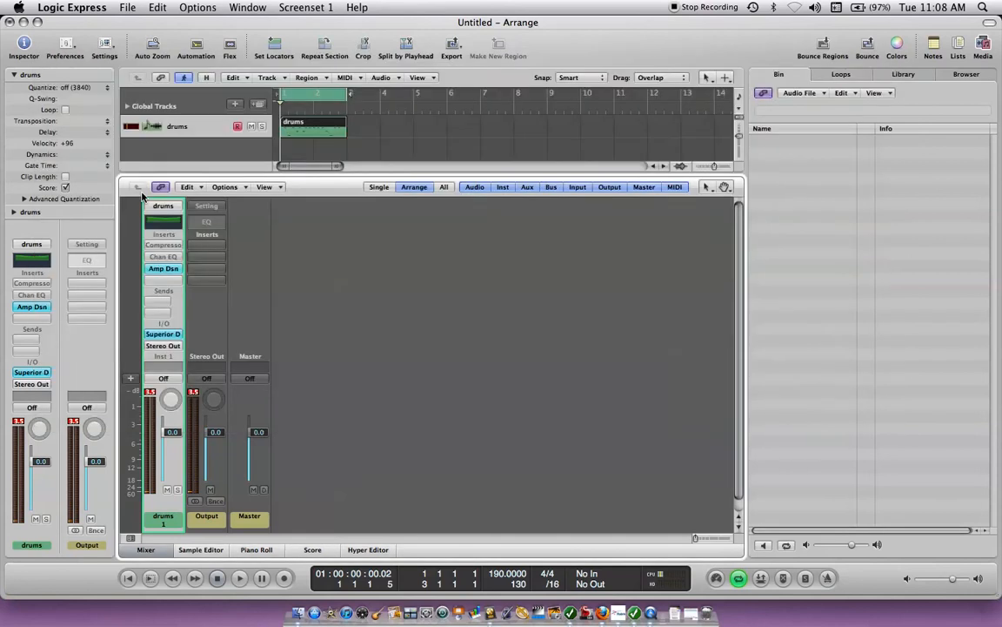
Bypass Amp Designer on the drums channel and close its window
{"action": "right_click", "coordinate": [163, 272]}
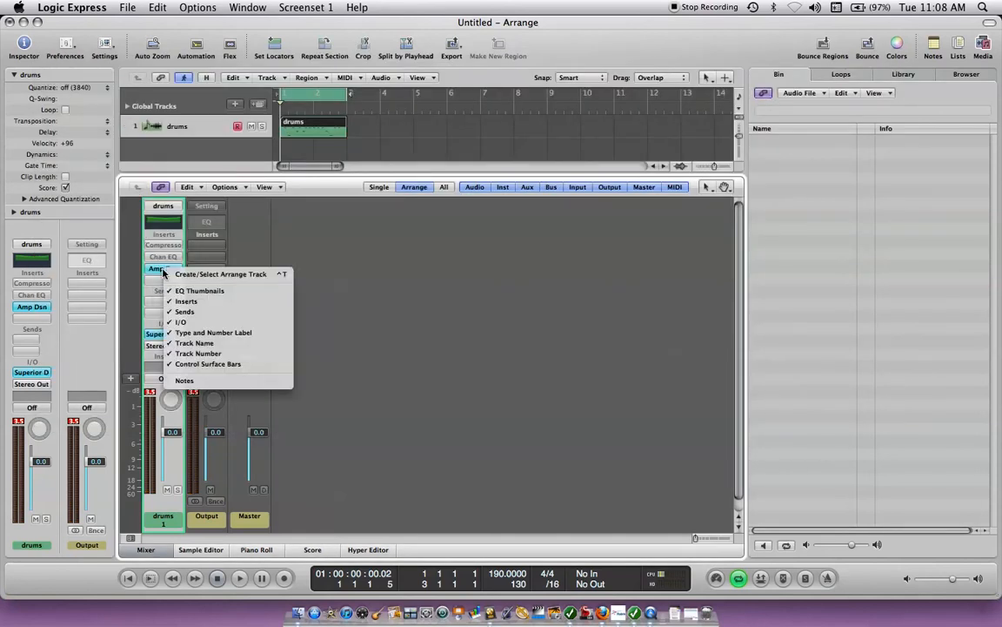
{"action": "left_click", "coordinate": [163, 271]}
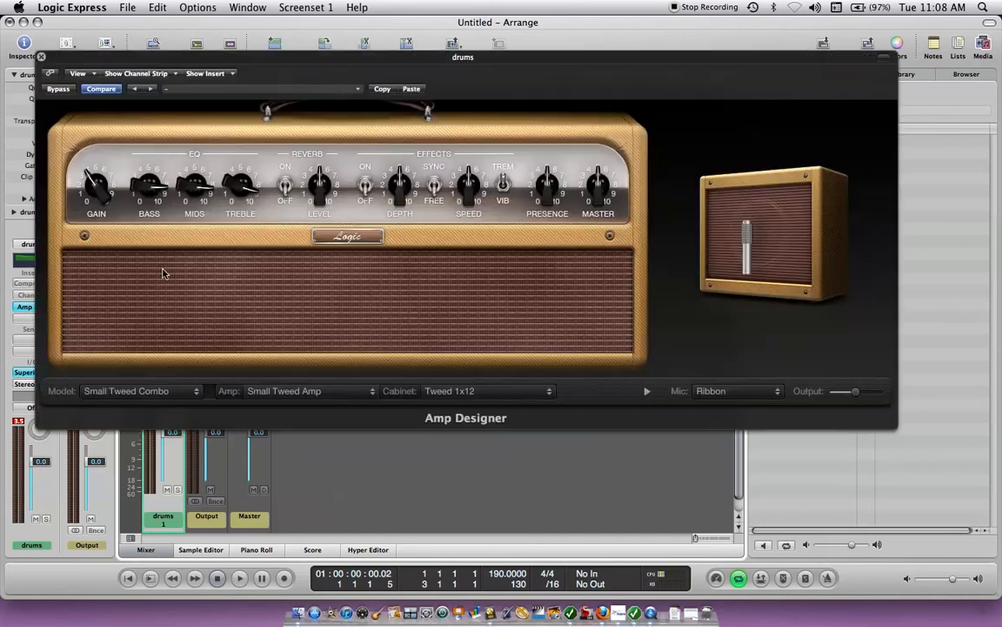
{"action": "left_click", "coordinate": [57, 88]}
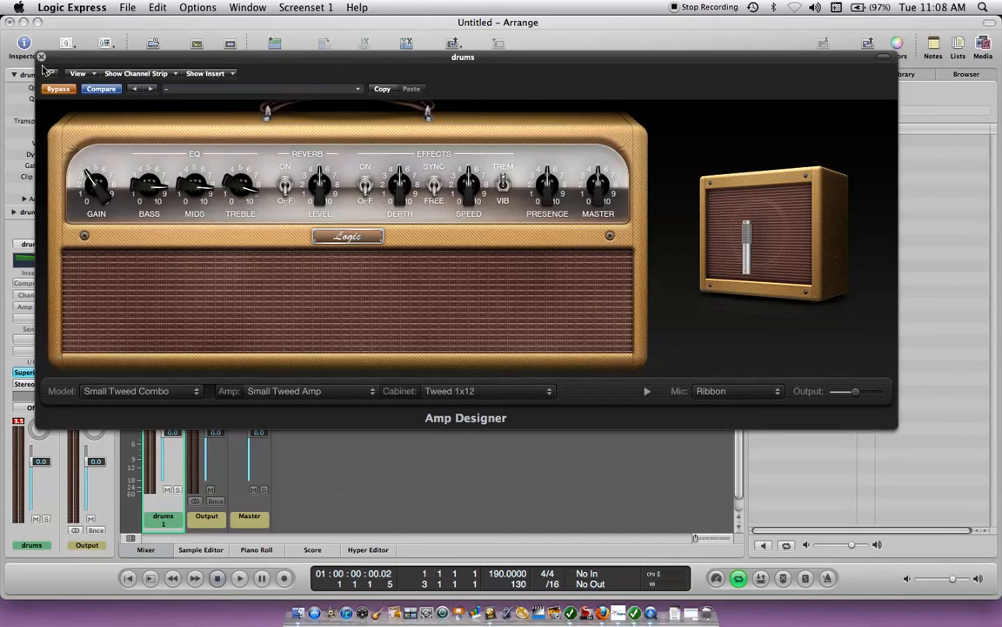
{"action": "left_click", "coordinate": [41, 57]}
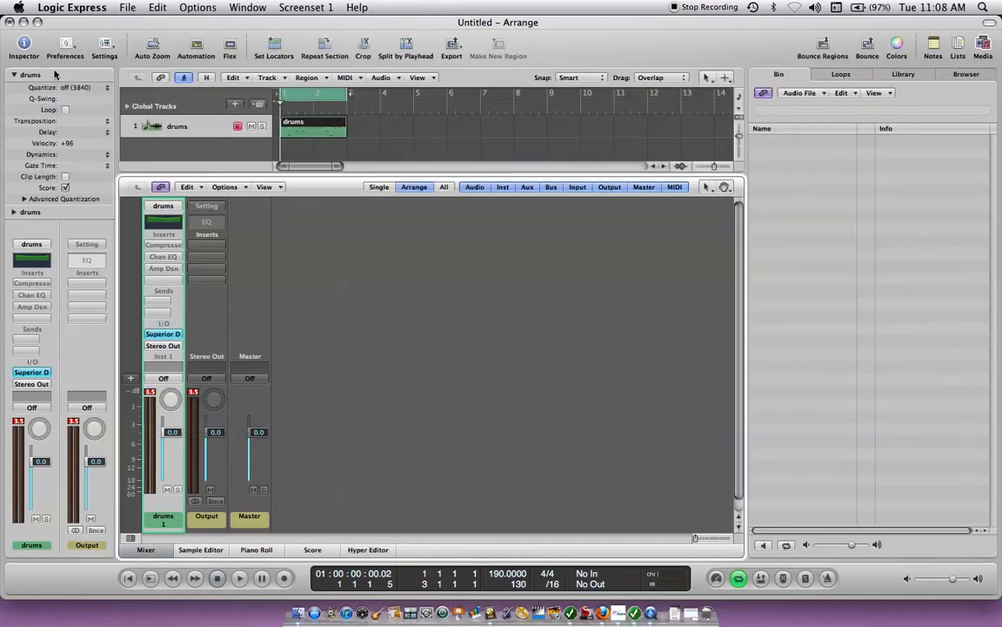
{"action": "right_click", "coordinate": [169, 273]}
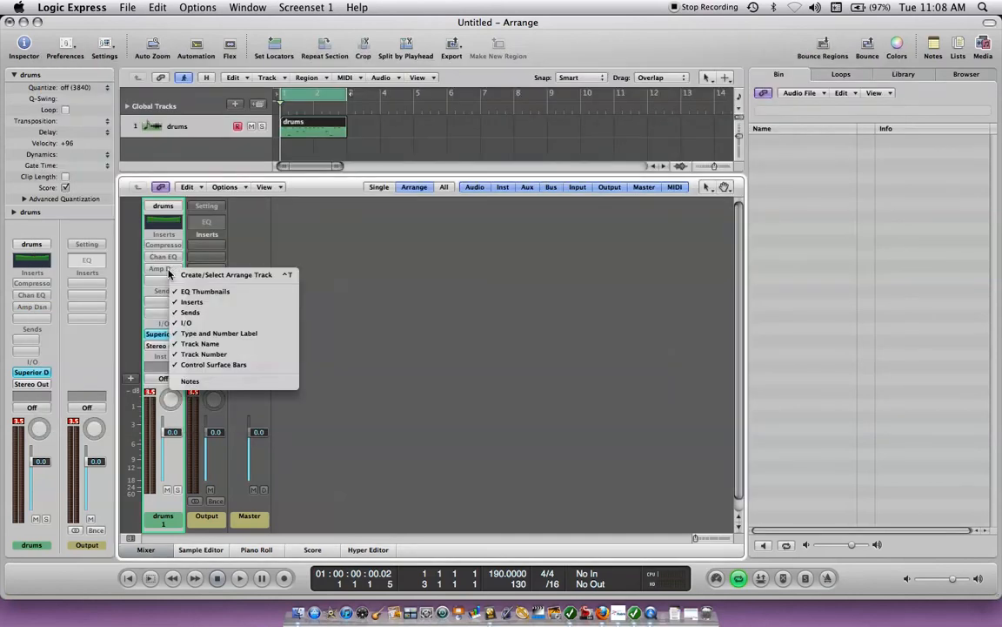
{"action": "left_click", "coordinate": [169, 273]}
{"action": "right_click", "coordinate": [169, 273]}
{"action": "left_click", "coordinate": [169, 274]}
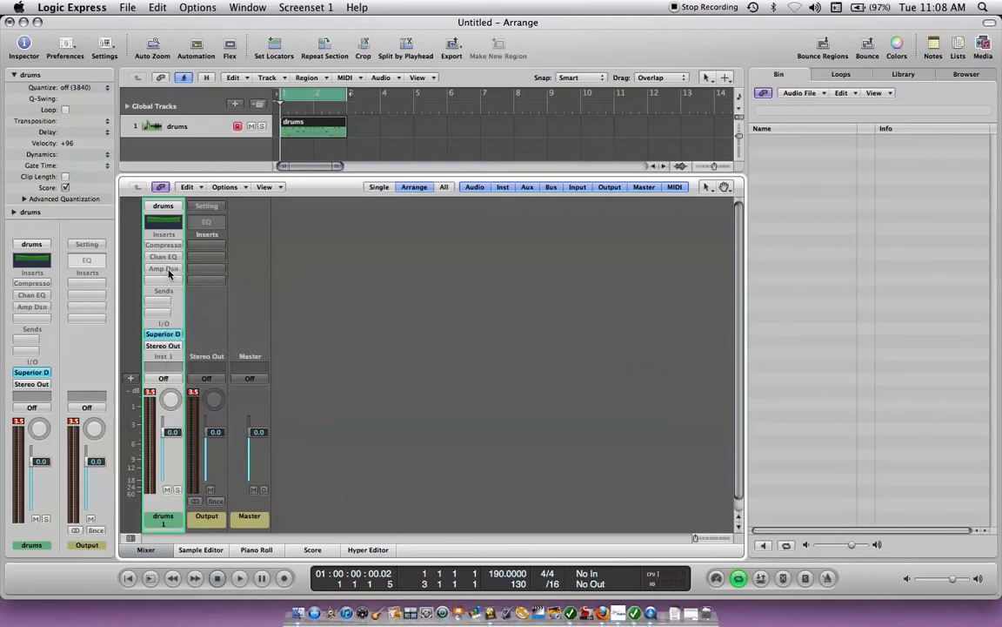
{"action": "right_click", "coordinate": [169, 274]}
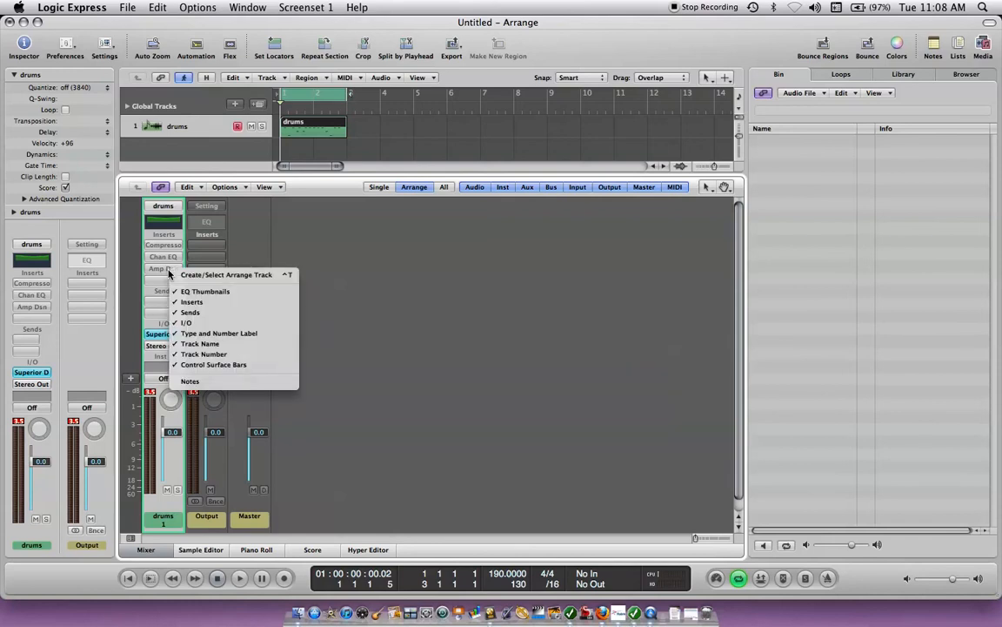
{"action": "left_click", "coordinate": [168, 273]}
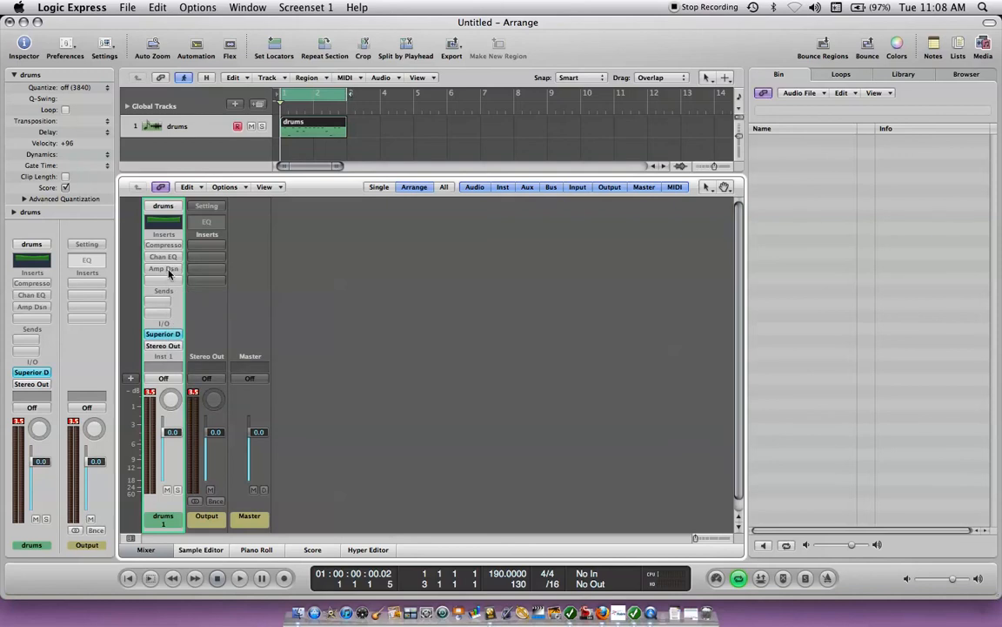
{"action": "right_click", "coordinate": [169, 273]}
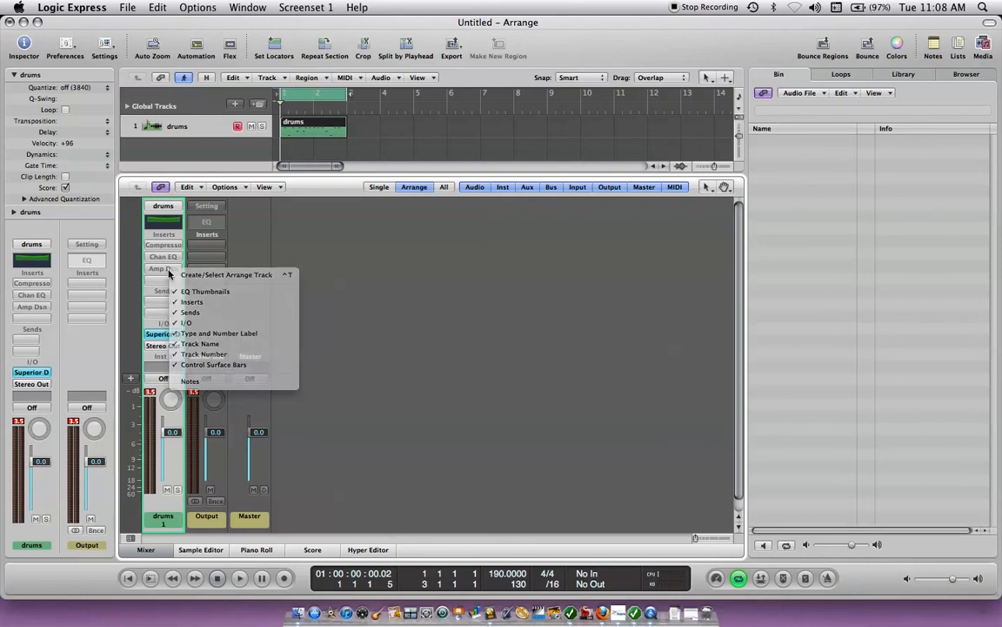
{"action": "left_click", "coordinate": [169, 273]}
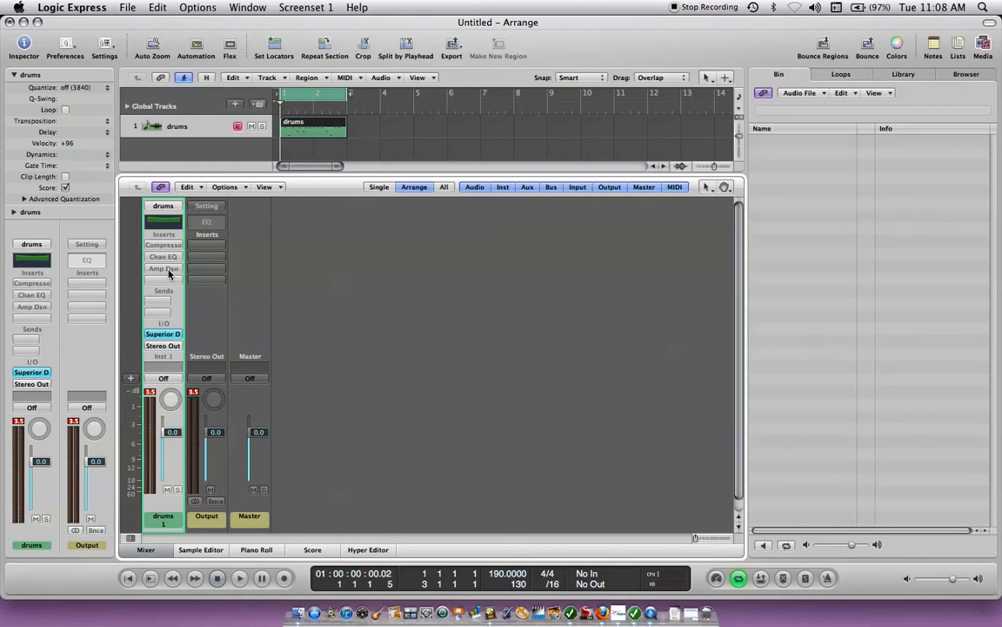
Remove Amp Designer from the drums channel's inserts
{"action": "left_click", "coordinate": [170, 273]}
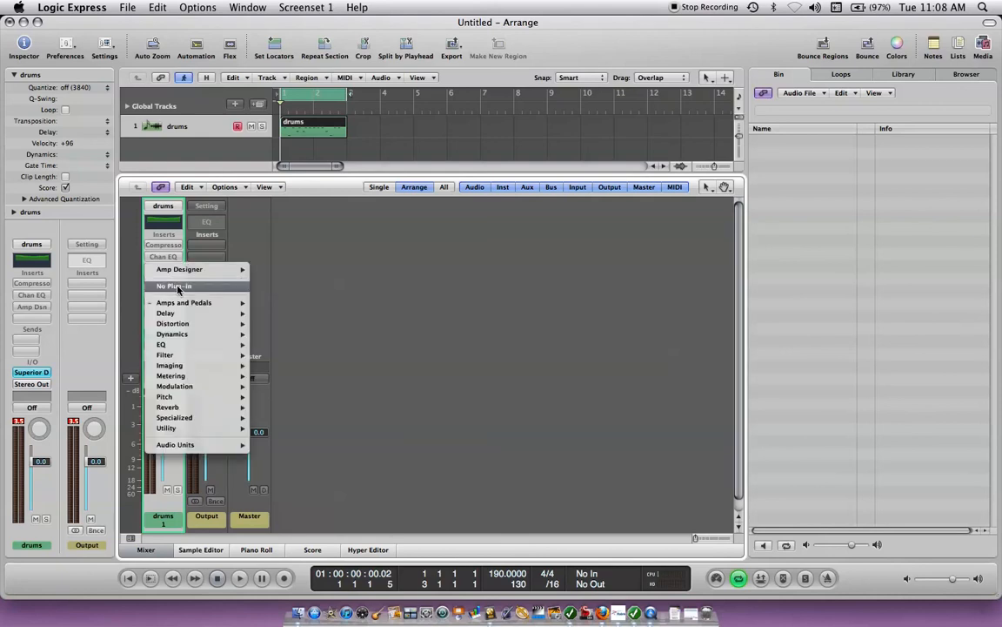
{"action": "left_click", "coordinate": [178, 287]}
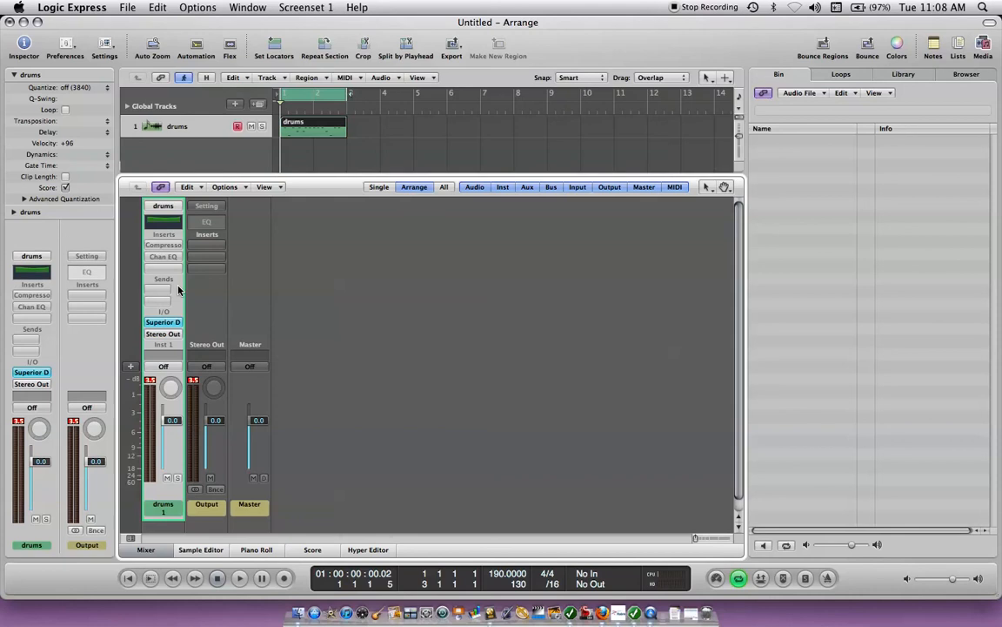
Add a Channel EQ to the Output channel, raise its master gain to +24.0 dB, and audition the pattern briefly
{"action": "left_click", "coordinate": [209, 234]}
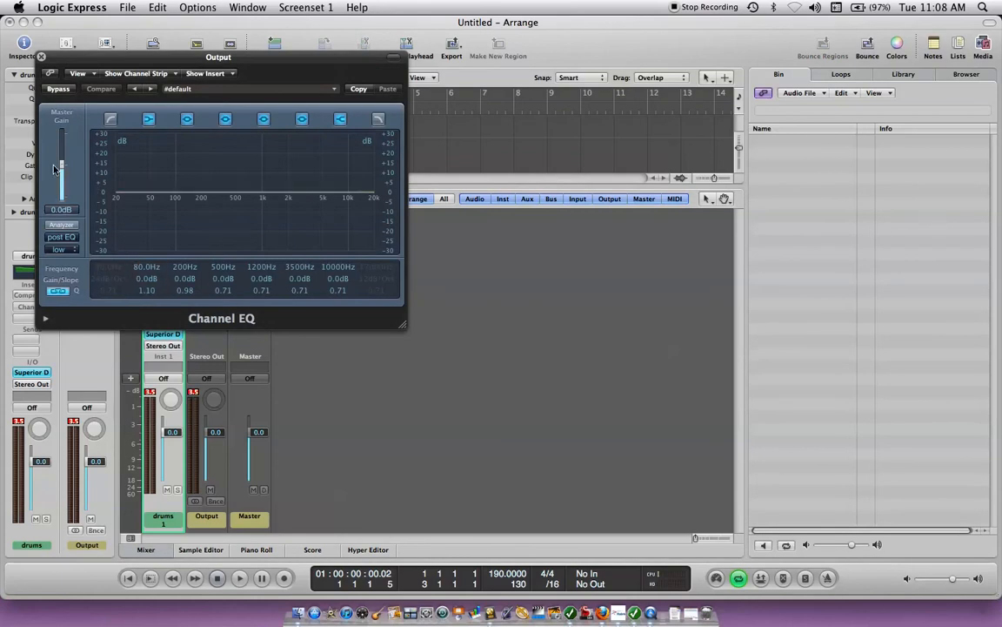
{"action": "left_click_drag", "start_coordinate": [62, 169], "coordinate": [61, 132]}
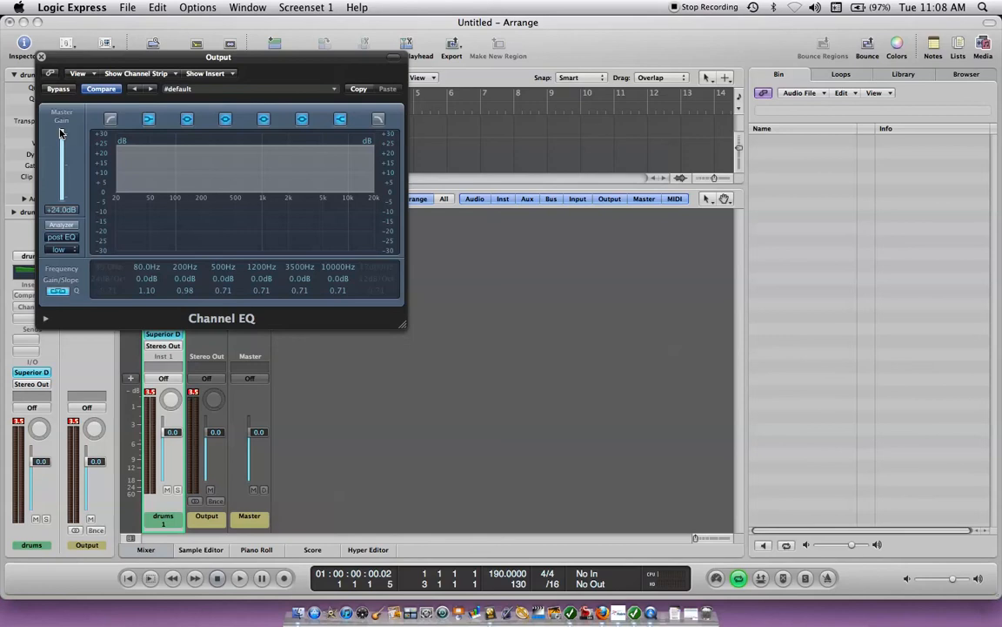
{"action": "key", "text": "space"}
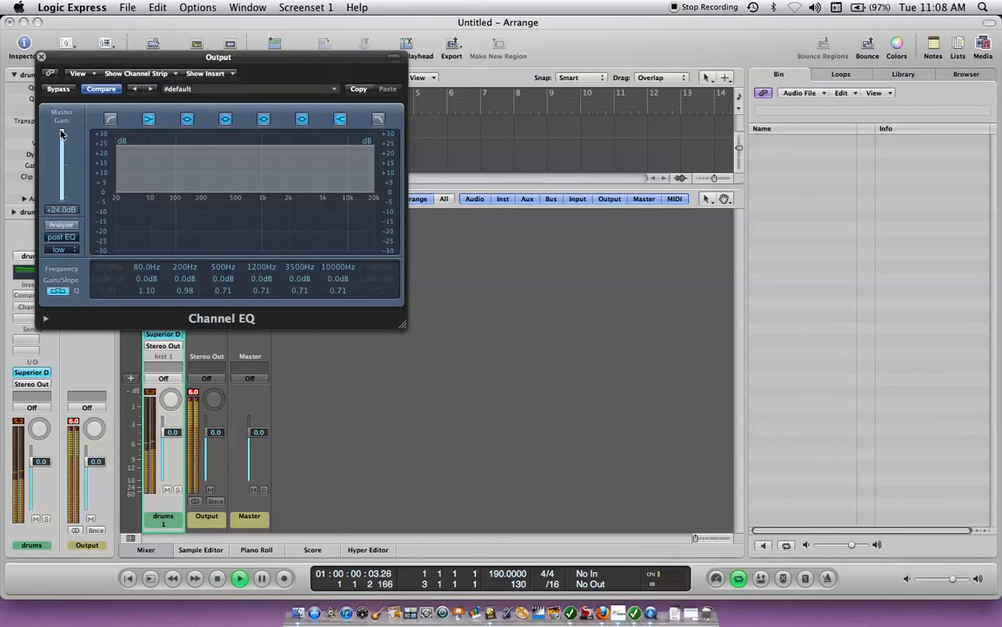
{"action": "key", "text": "space"}
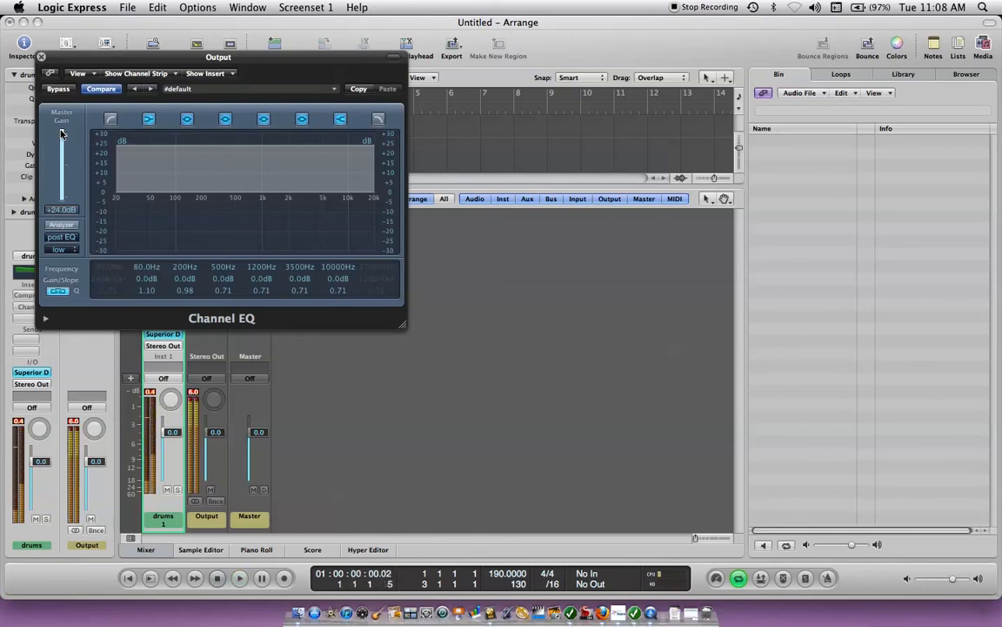
{"action": "left_click", "coordinate": [41, 56]}
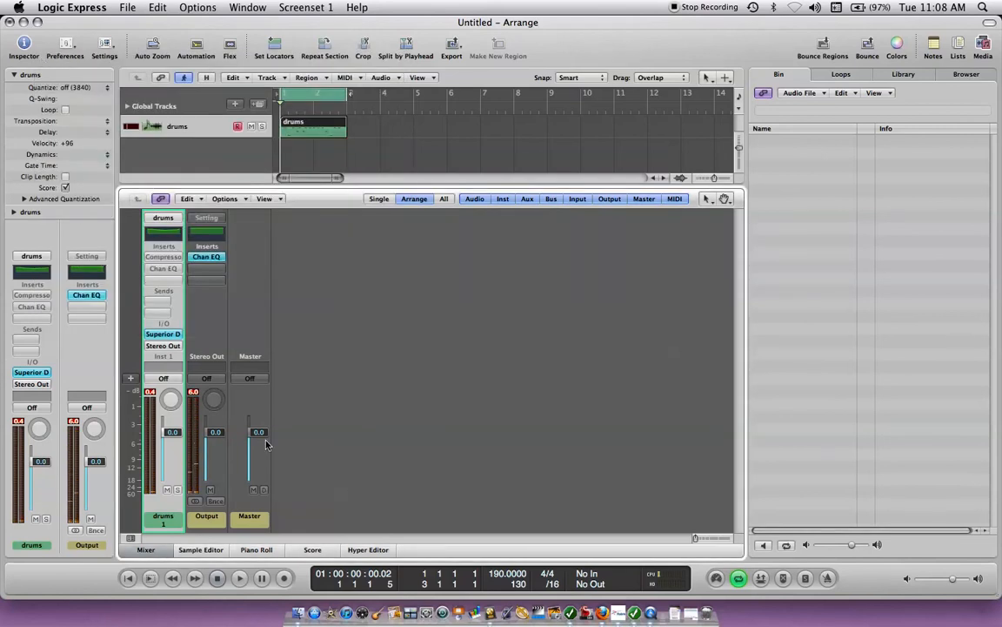
Raise the Master channel's level to +6.0 and audition the pattern
{"action": "left_click", "coordinate": [247, 371]}
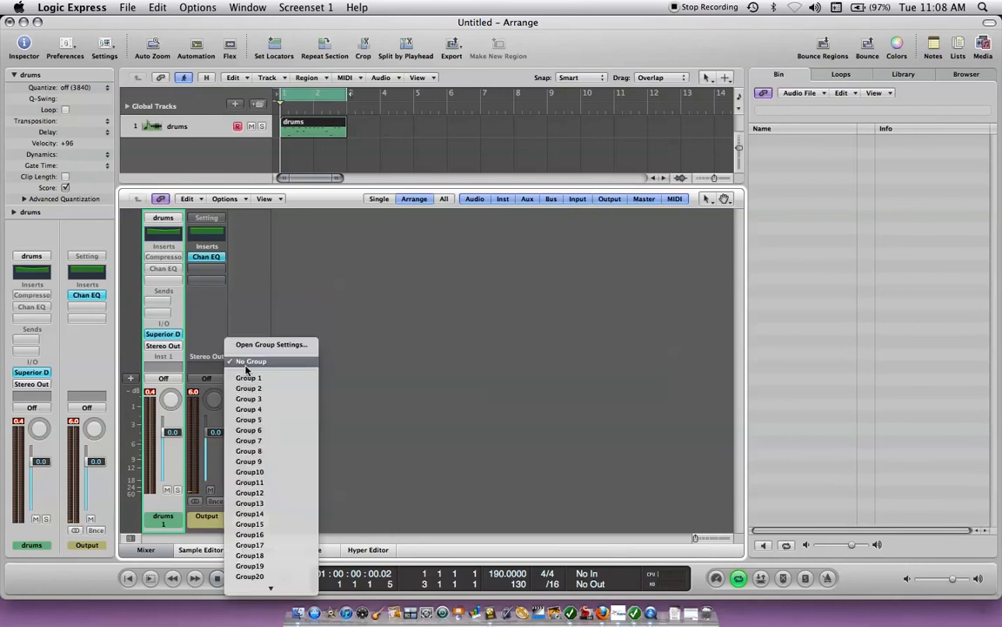
{"action": "left_click", "coordinate": [249, 325]}
{"action": "left_click_drag", "start_coordinate": [250, 438], "coordinate": [247, 392]}
{"action": "key", "text": "space"}
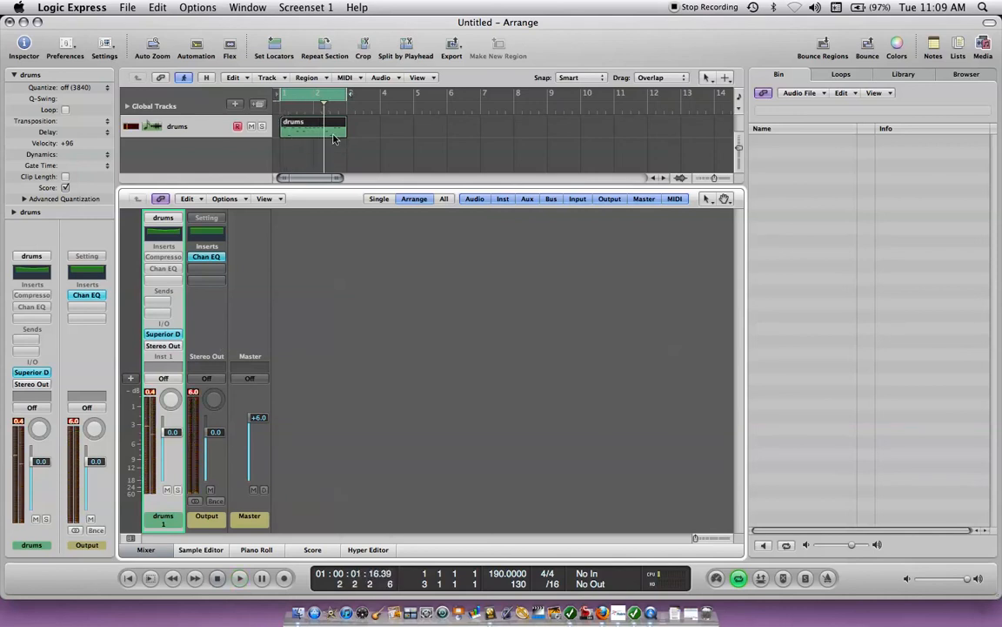
{"action": "left_click", "coordinate": [192, 132]}
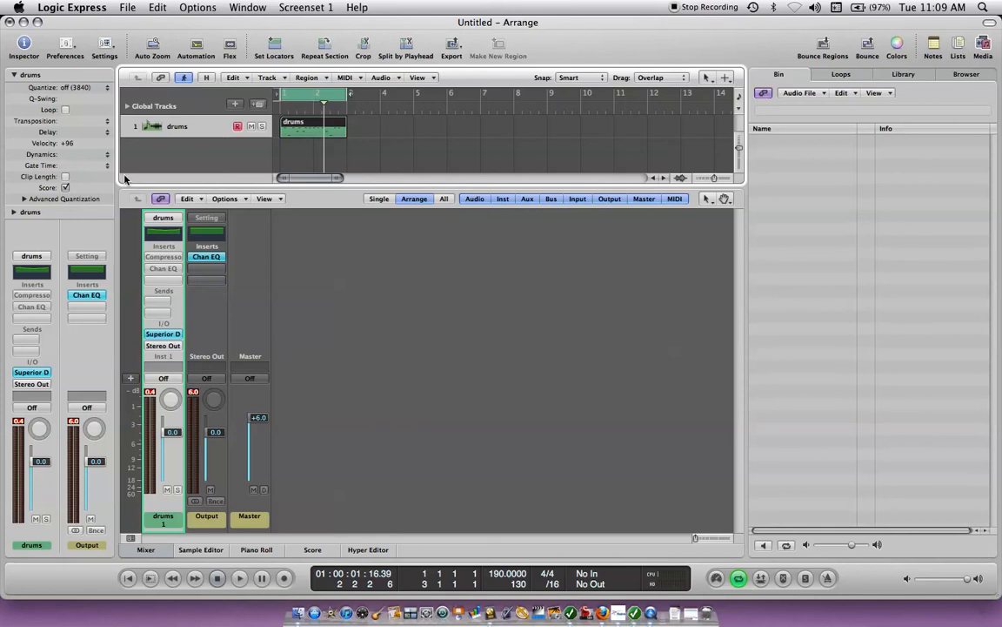
{"action": "left_click", "coordinate": [32, 257]}
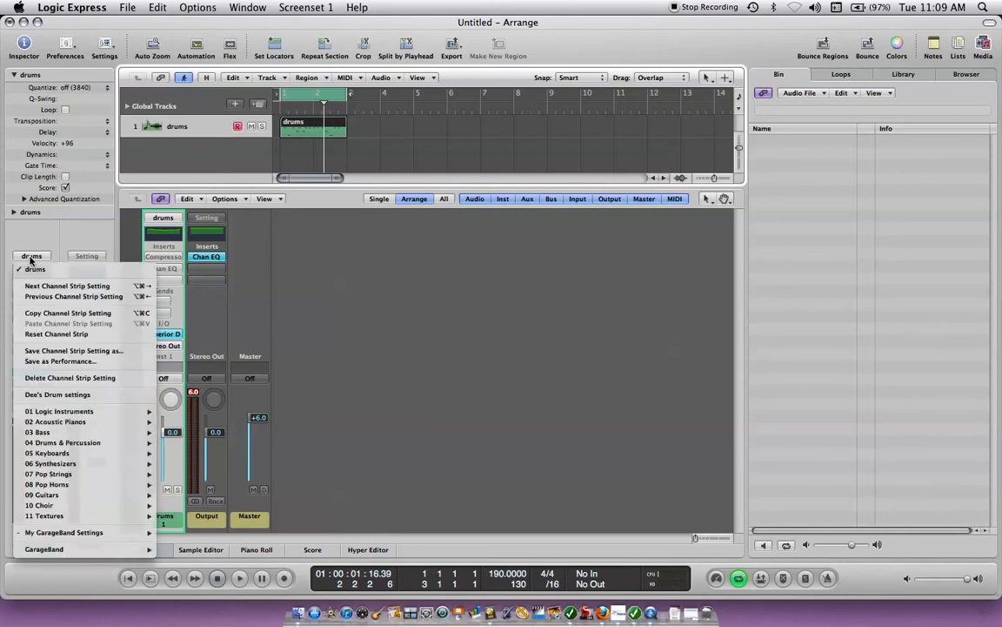
{"action": "left_click", "coordinate": [31, 257]}
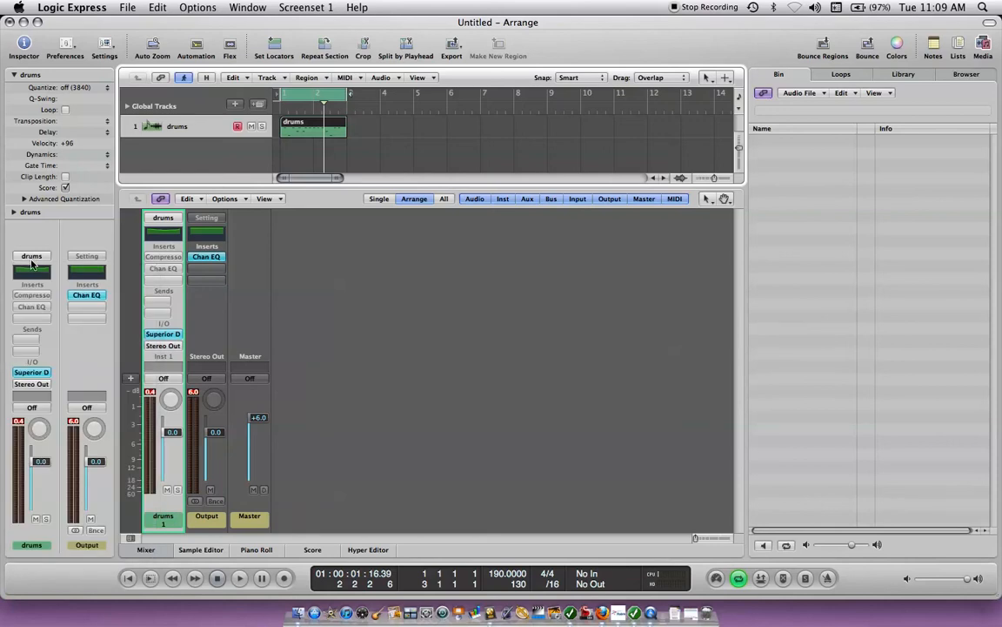
Replace Superior Drummer with Klopfgeist on the drums channel, audition the pattern, and close the instrument's window
{"action": "left_click", "coordinate": [29, 375]}
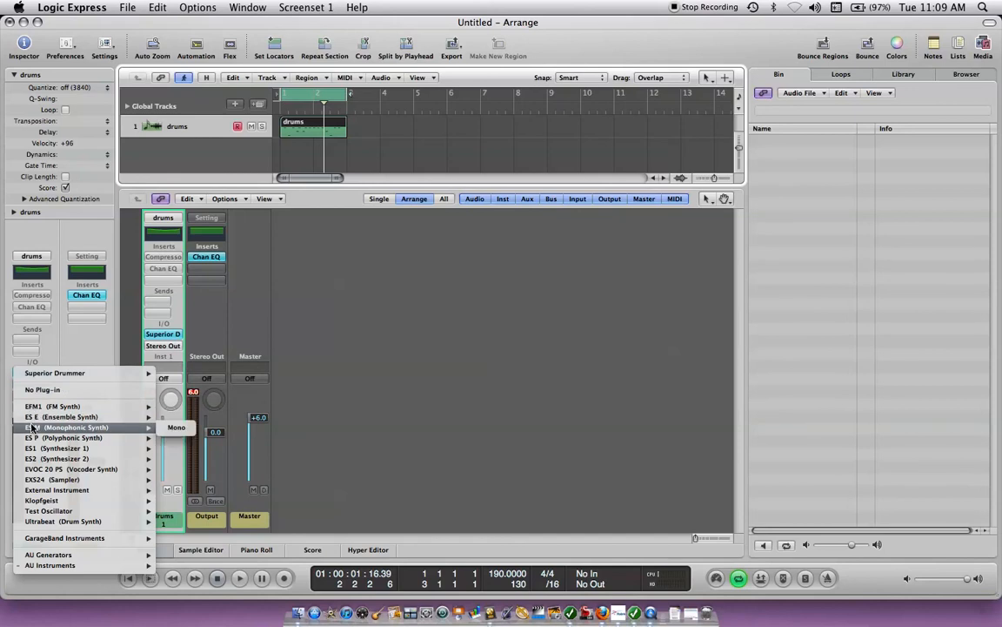
{"action": "mouse_move", "coordinate": [34, 502]}
{"action": "key", "text": "Escape"}
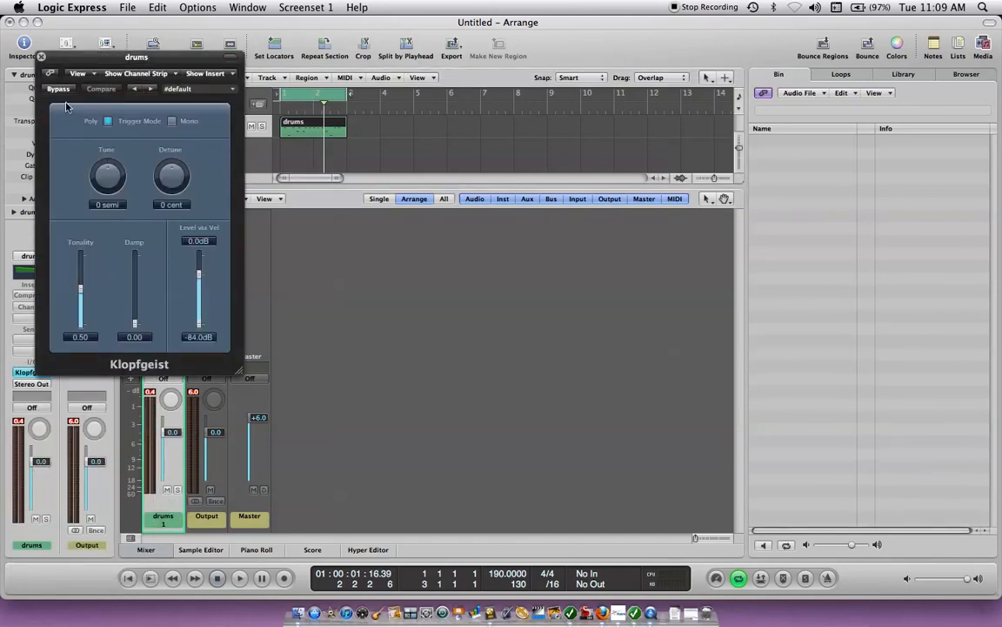
{"action": "left_click", "coordinate": [41, 57]}
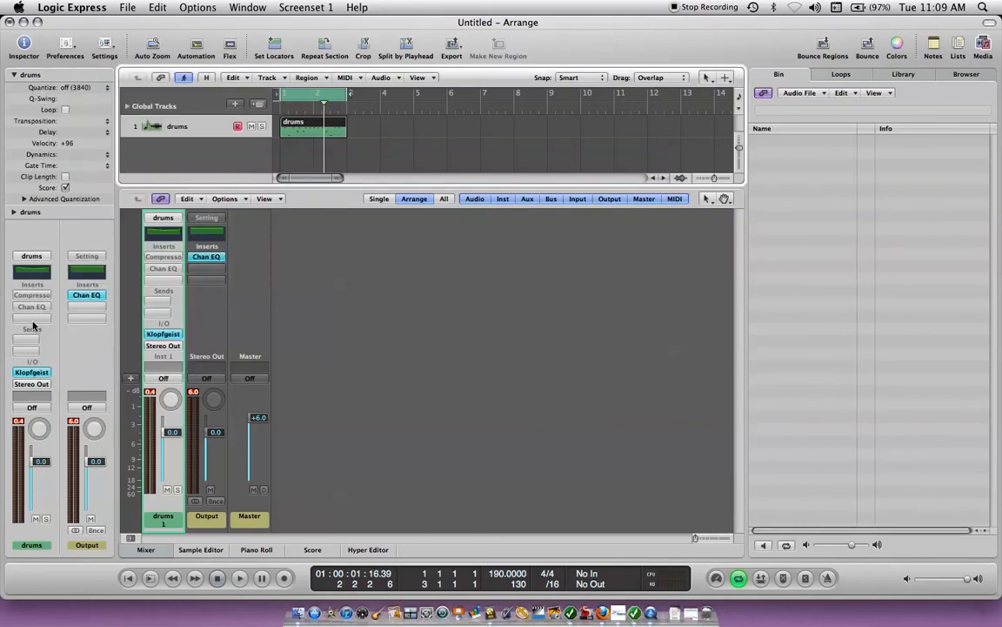
{"action": "key", "text": "space"}
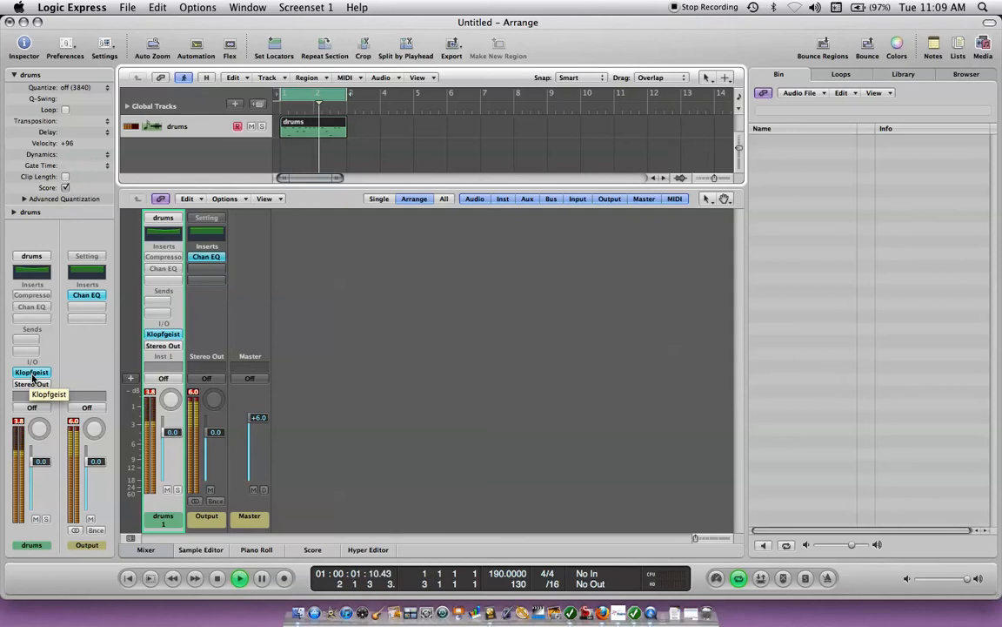
{"action": "left_click", "coordinate": [32, 373]}
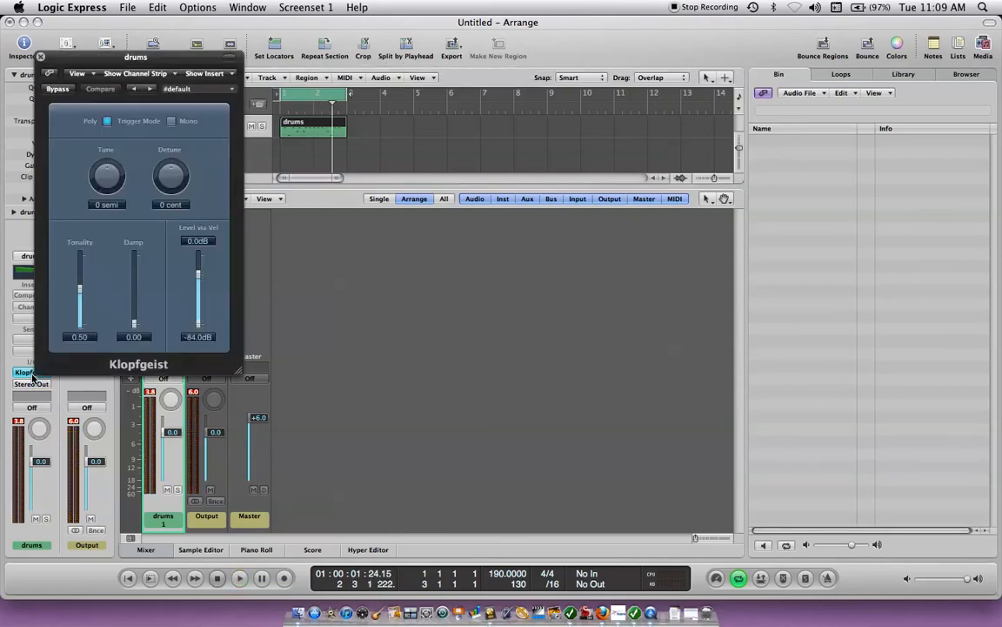
{"action": "left_click", "coordinate": [39, 55]}
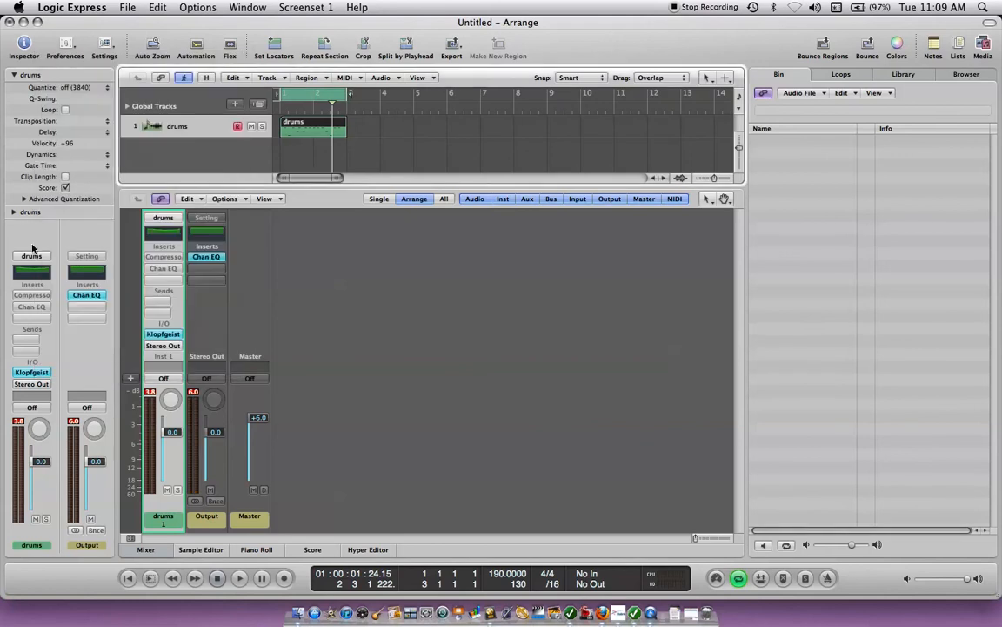
Replace Klopfgeist with the ES1 synthesizer as the drums channel's instrument
{"action": "left_click", "coordinate": [30, 373]}
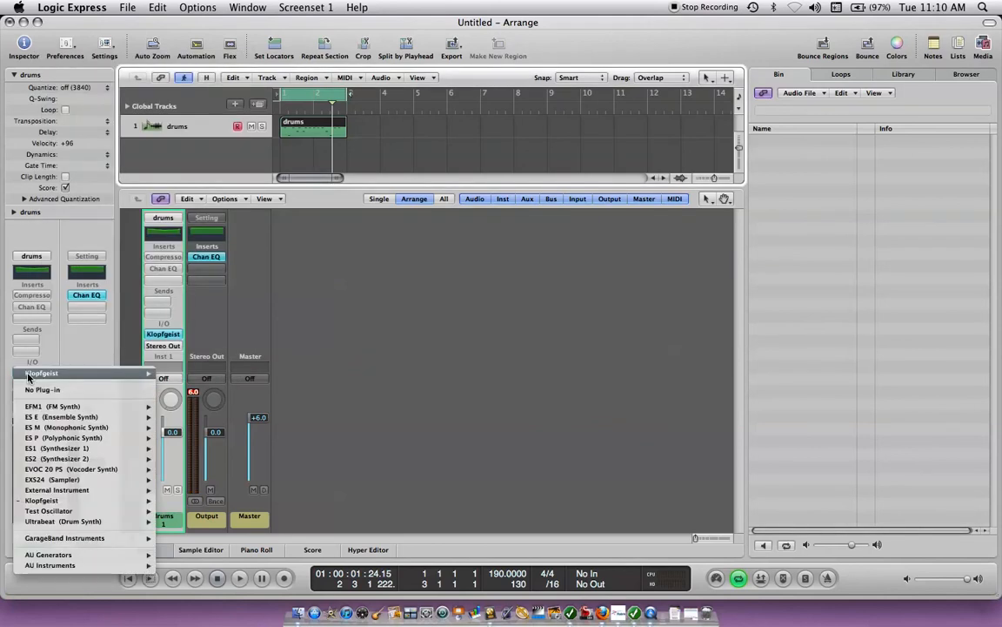
{"action": "mouse_move", "coordinate": [39, 421]}
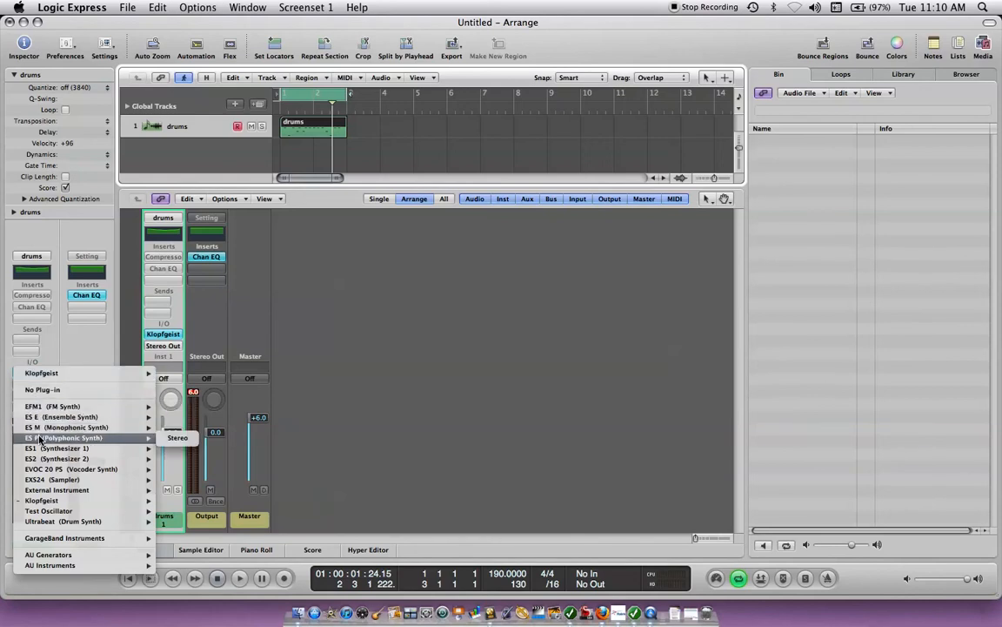
{"action": "left_click", "coordinate": [39, 449]}
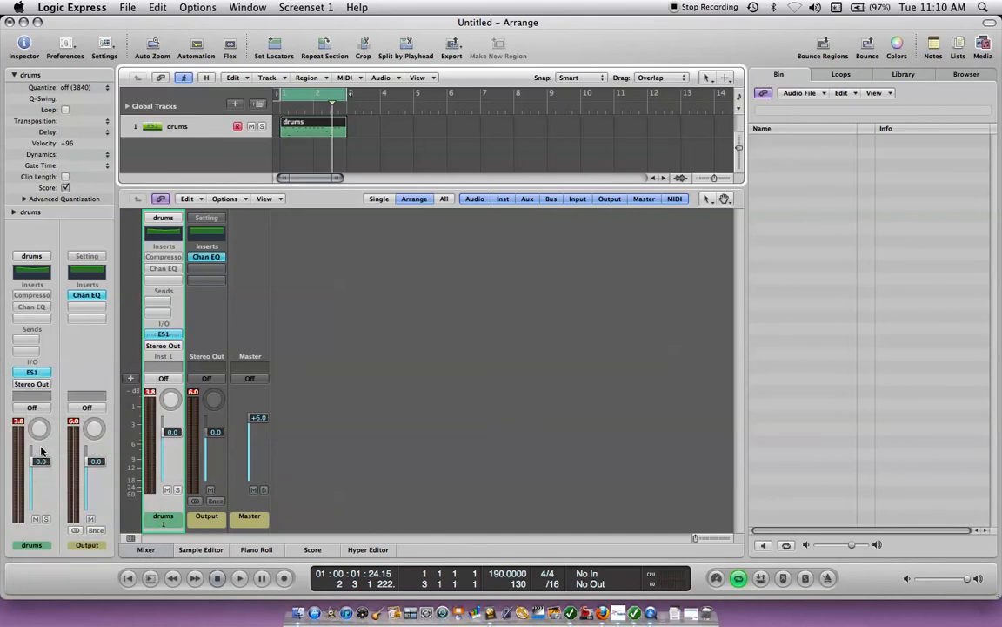
Play the pattern through ES1, close the synth's window, show the notes in the Piano Roll, and stop playback
{"action": "key", "text": "space"}
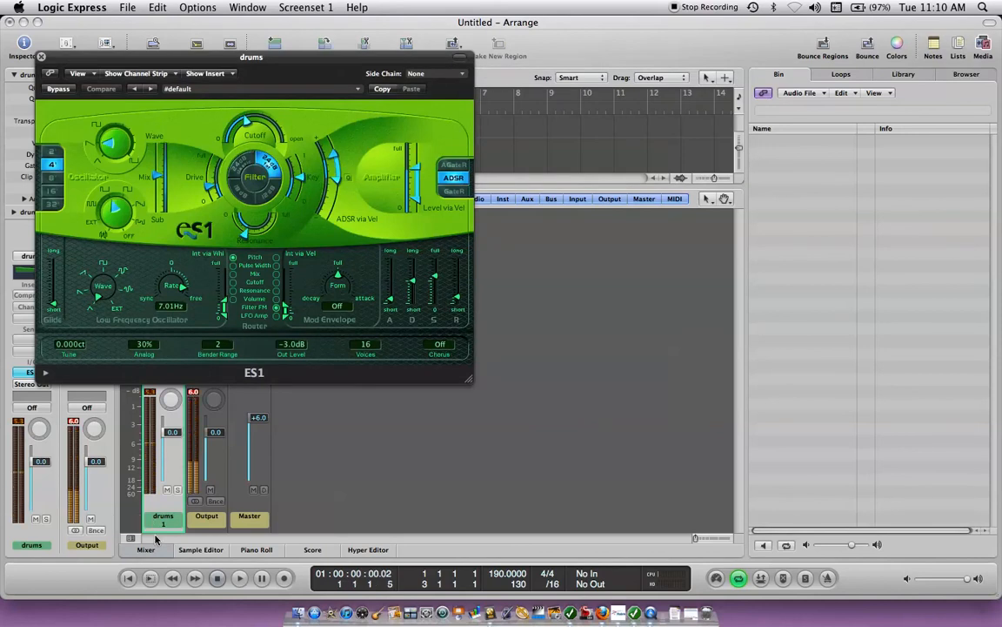
{"action": "left_click", "coordinate": [240, 584]}
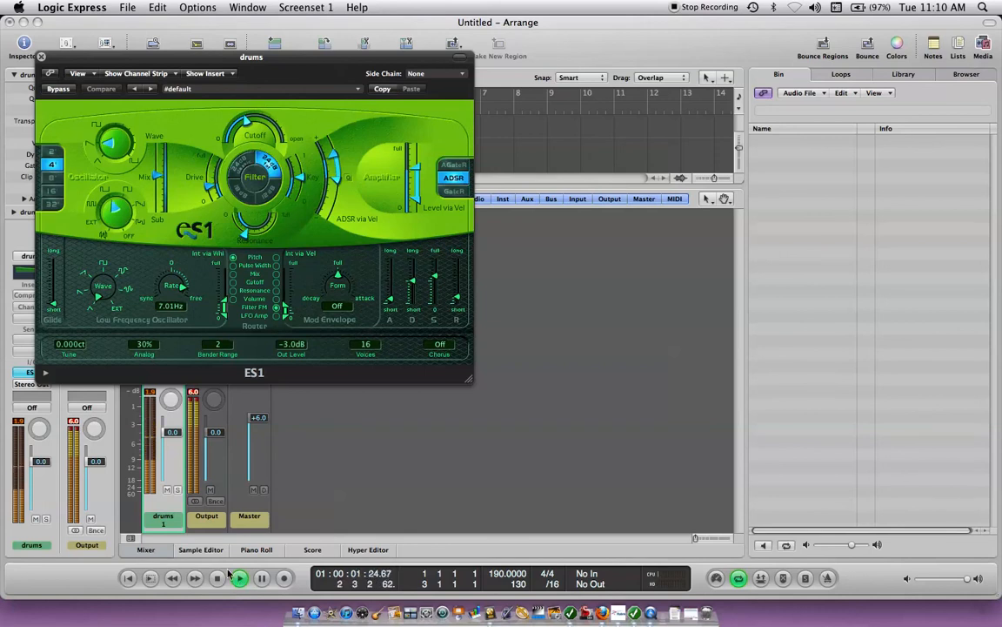
{"action": "left_click", "coordinate": [40, 57]}
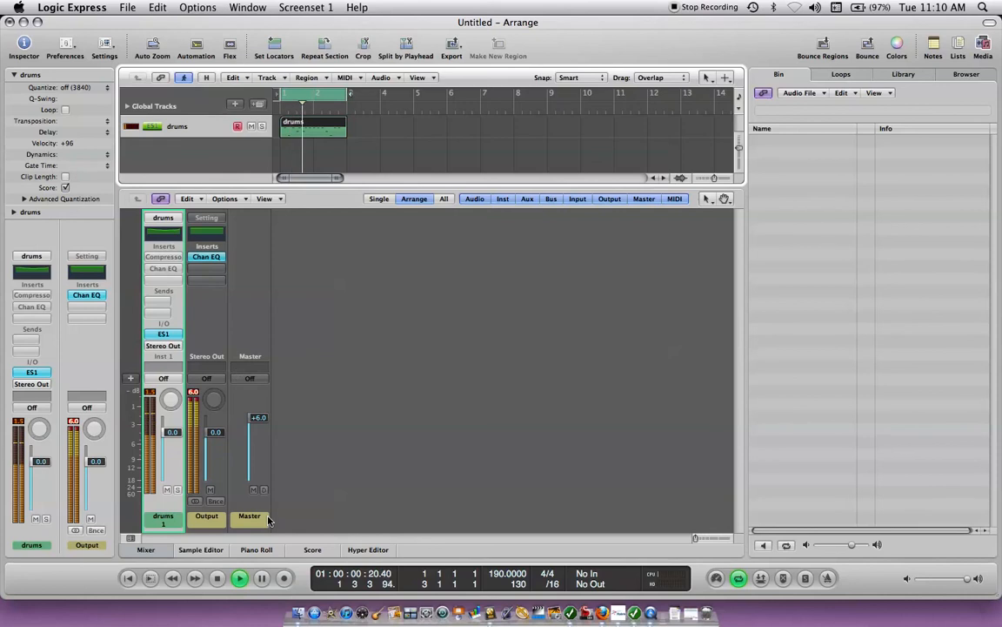
{"action": "left_click", "coordinate": [244, 551]}
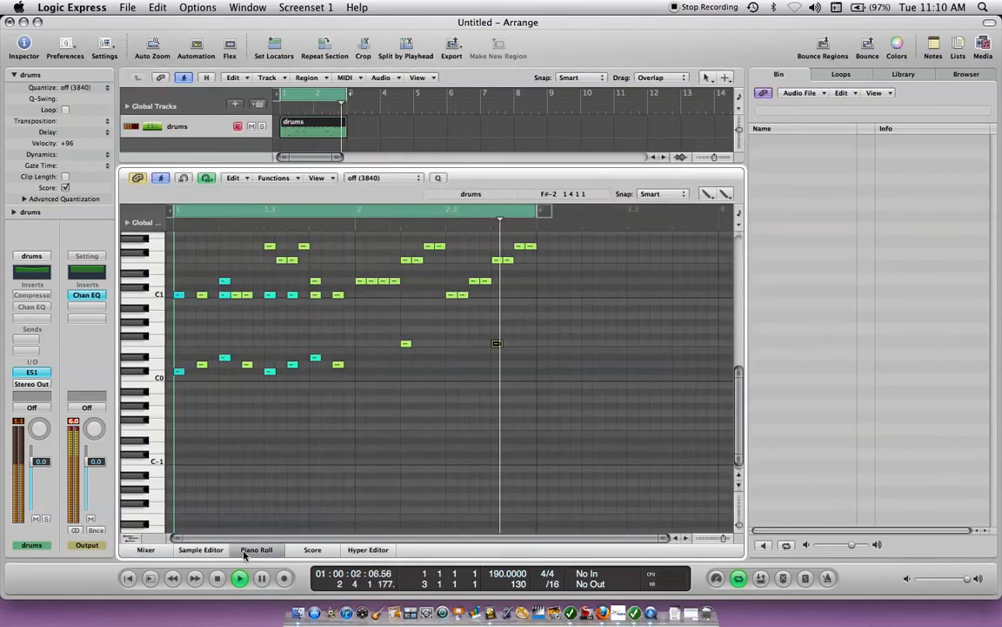
{"action": "key", "text": "space"}
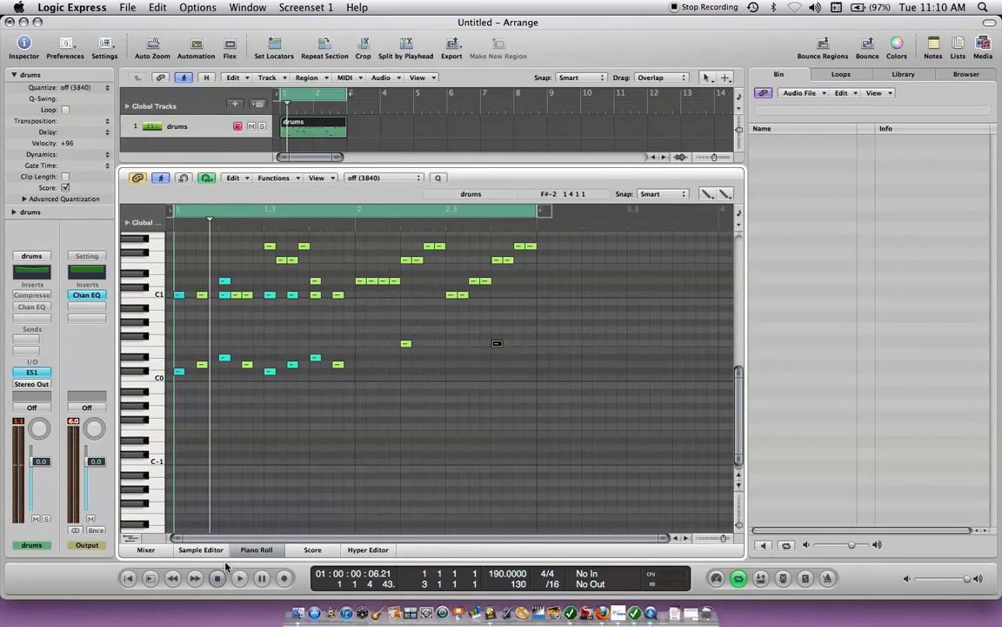
{"action": "right_click", "coordinate": [36, 375]}
{"action": "right_click", "coordinate": [36, 374]}
{"action": "right_click", "coordinate": [35, 374]}
{"action": "right_click", "coordinate": [36, 374]}
{"action": "right_click", "coordinate": [36, 374]}
{"action": "right_click", "coordinate": [35, 374]}
{"action": "right_click", "coordinate": [37, 374]}
{"action": "right_click", "coordinate": [37, 375]}
{"action": "left_click", "coordinate": [36, 374]}
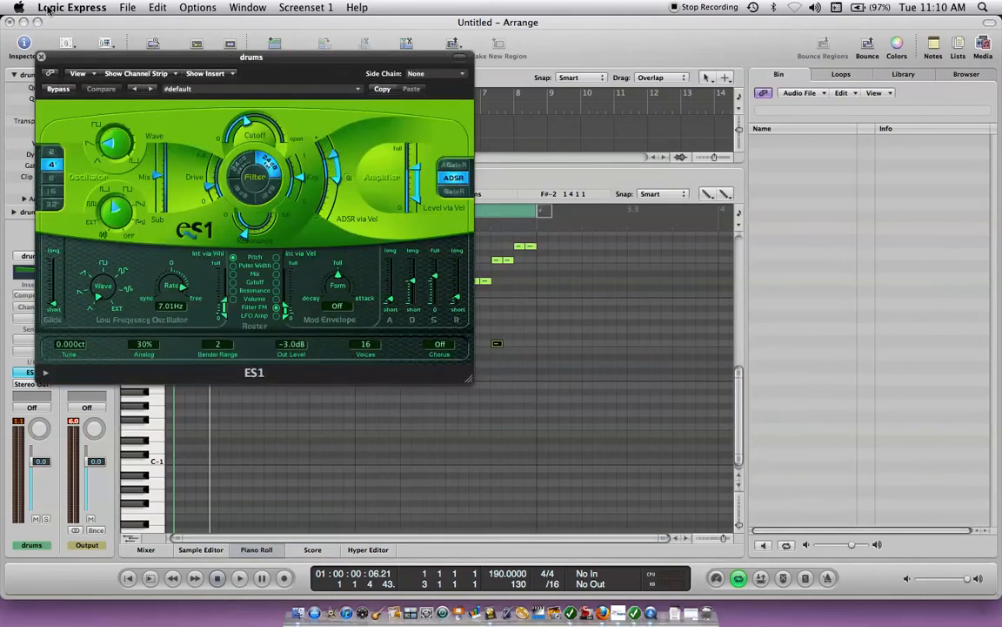
{"action": "left_click", "coordinate": [42, 57]}
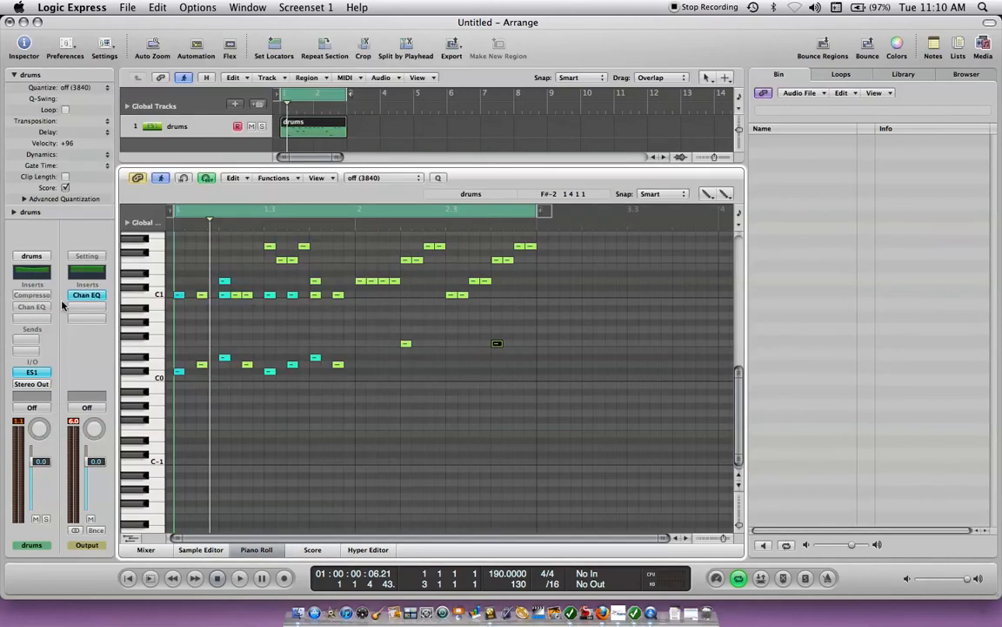
{"action": "left_click", "coordinate": [32, 374]}
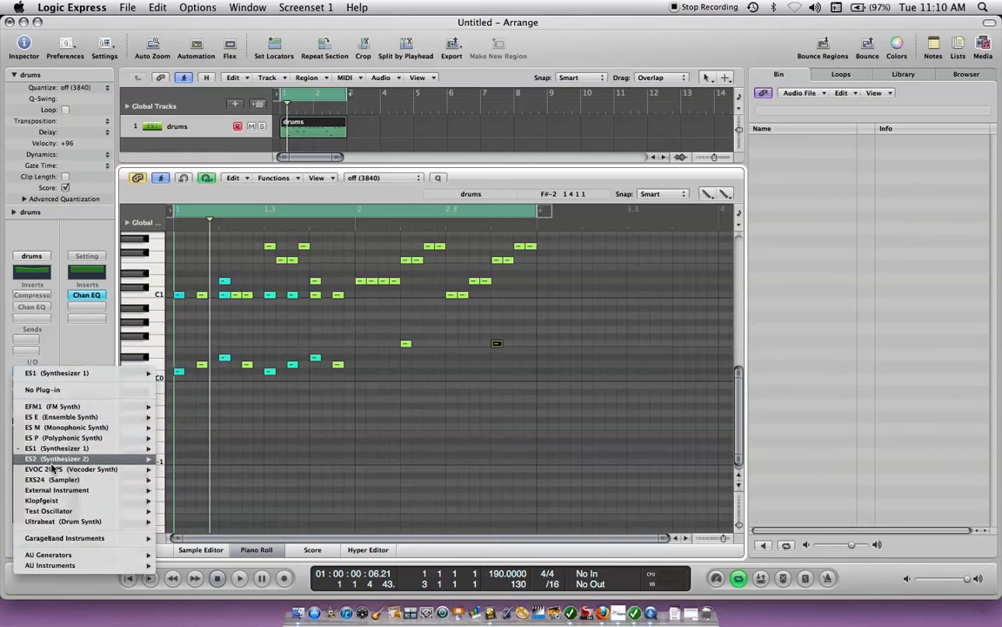
{"action": "mouse_move", "coordinate": [55, 511]}
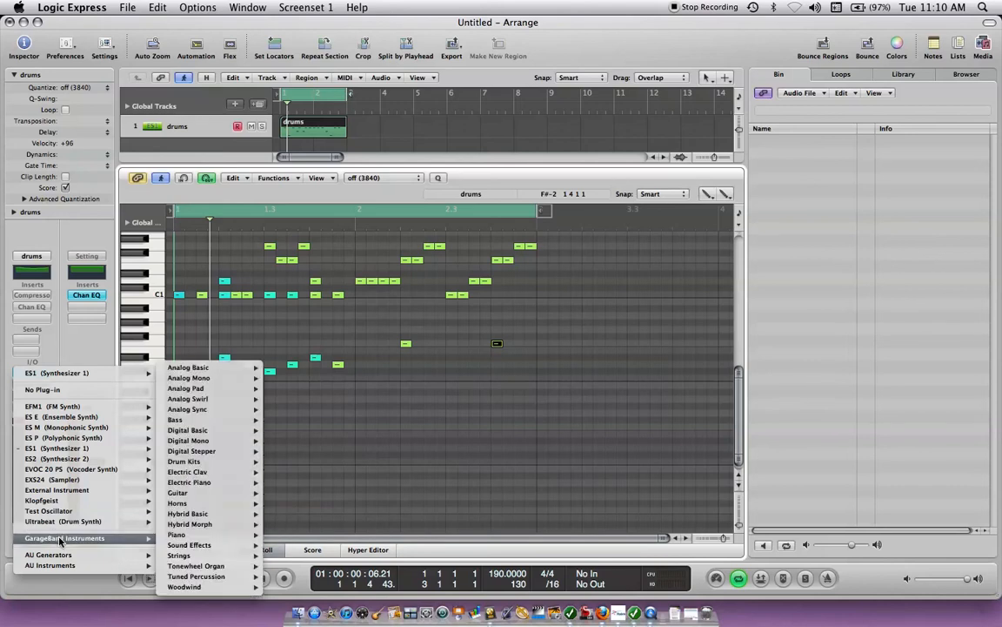
{"action": "left_click", "coordinate": [60, 541]}
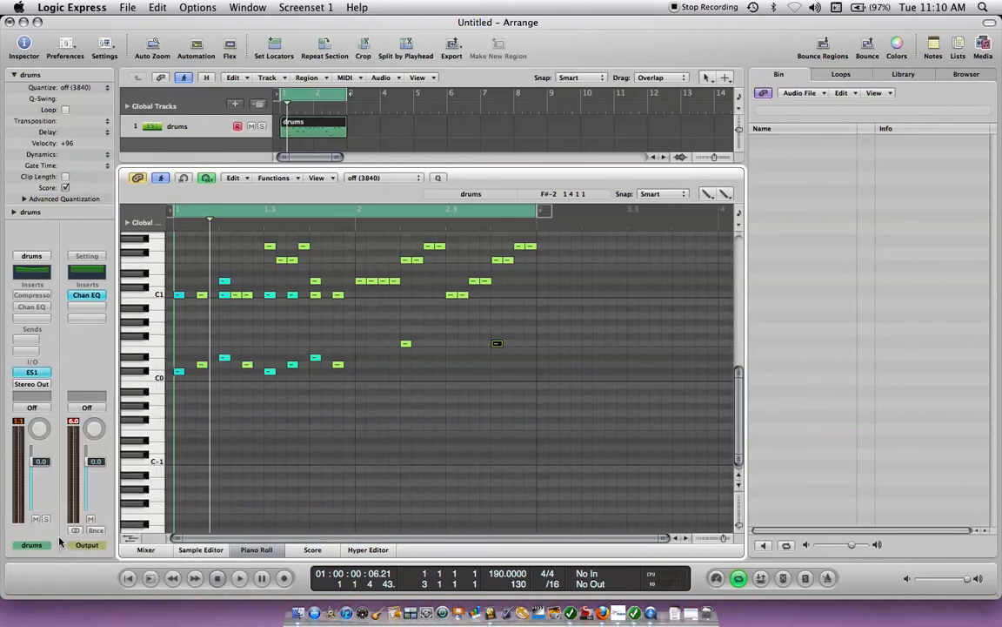
Replace ES1 with the Drum Kits instrument from the GarageBand Instruments on the drums channel
{"action": "left_click", "coordinate": [32, 373]}
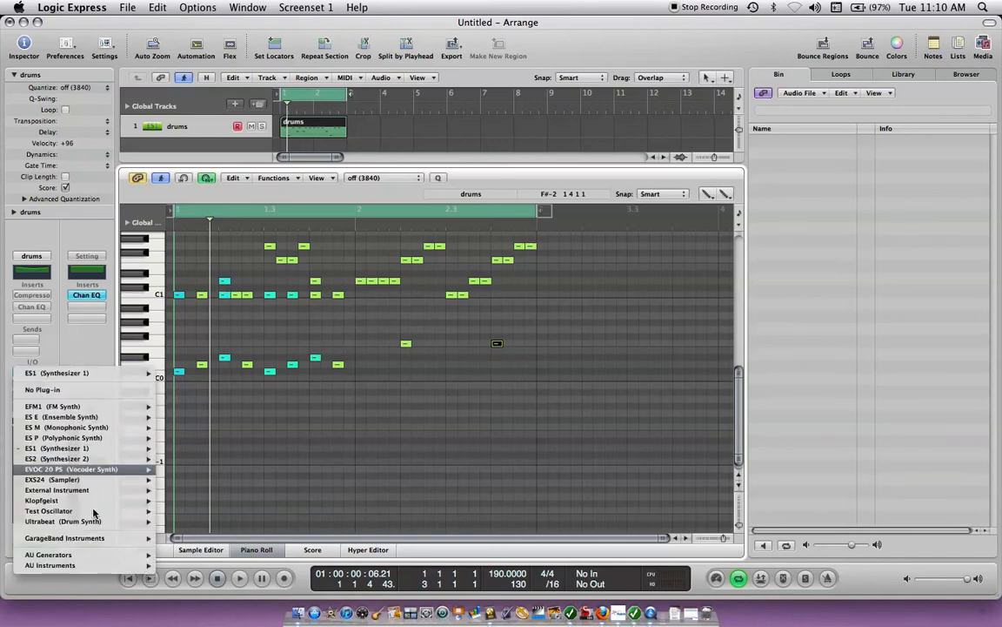
{"action": "mouse_move", "coordinate": [114, 539]}
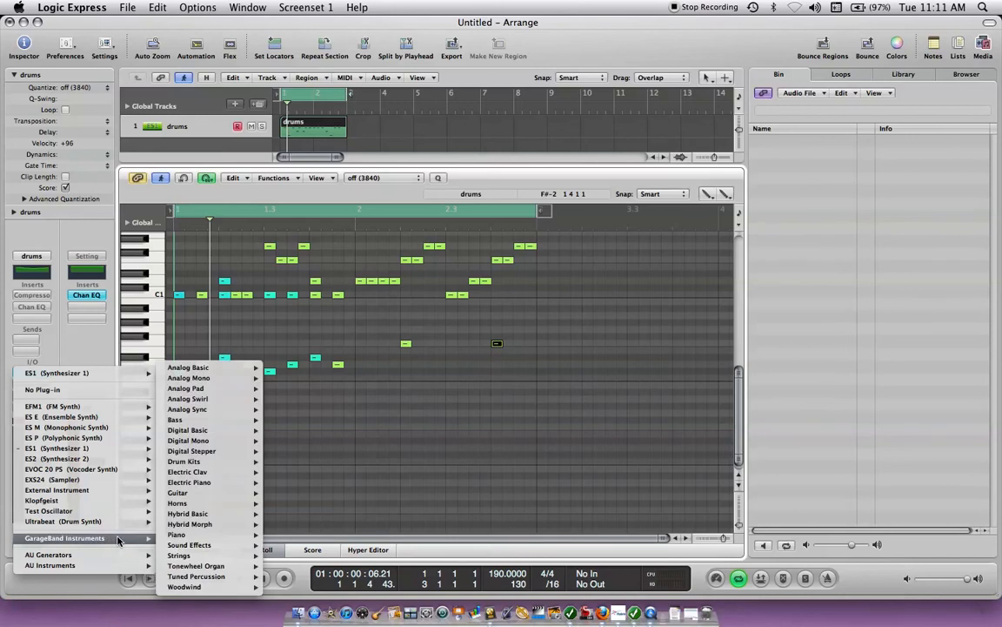
{"action": "mouse_move", "coordinate": [171, 536]}
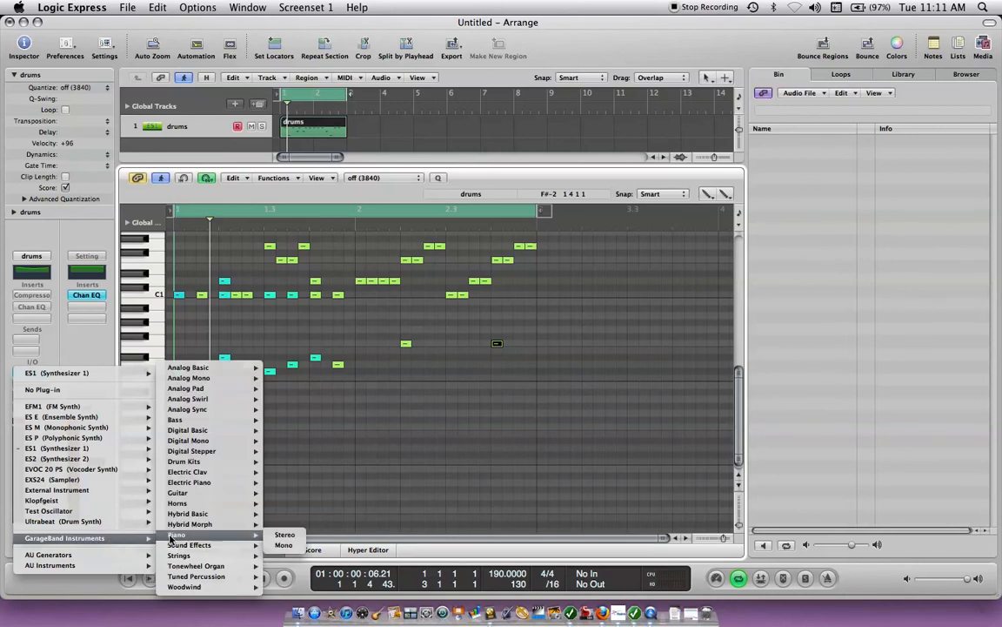
{"action": "mouse_move", "coordinate": [184, 461]}
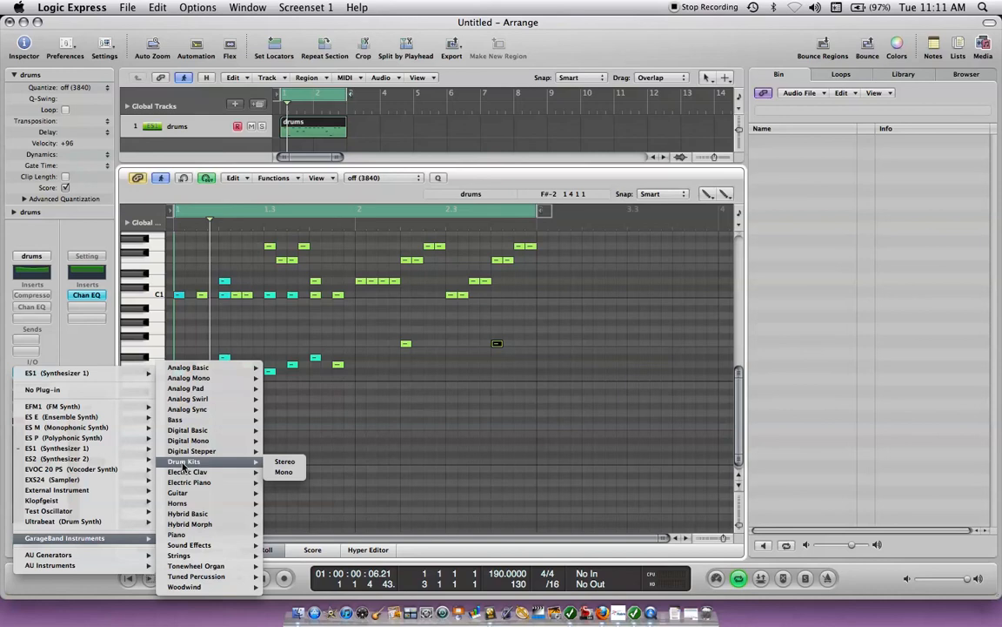
{"action": "left_click", "coordinate": [183, 464]}
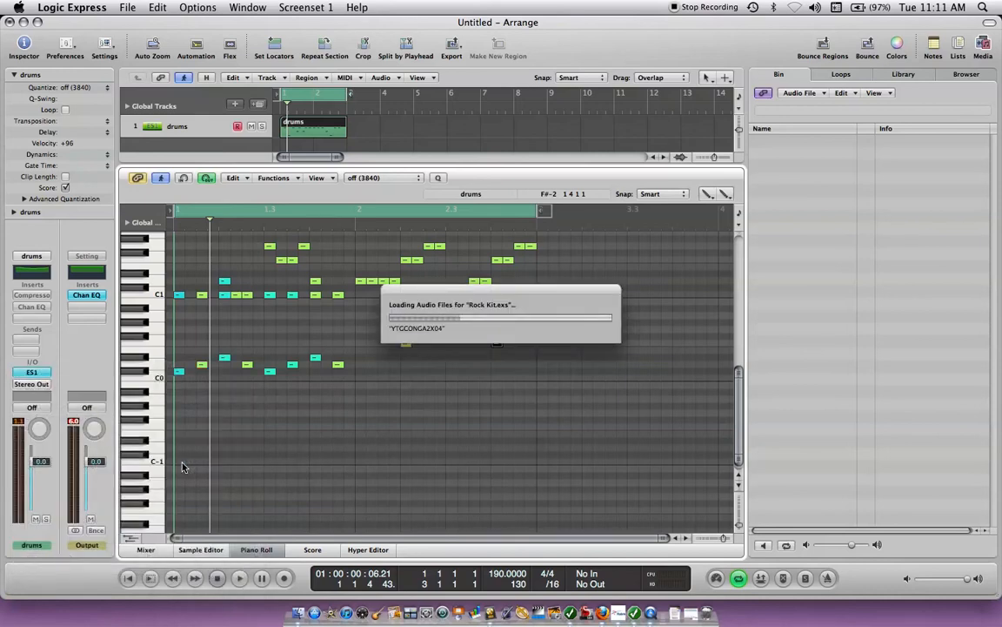
Audition the pattern through the Drum Kits instrument and close its window
{"action": "key", "text": "v"}
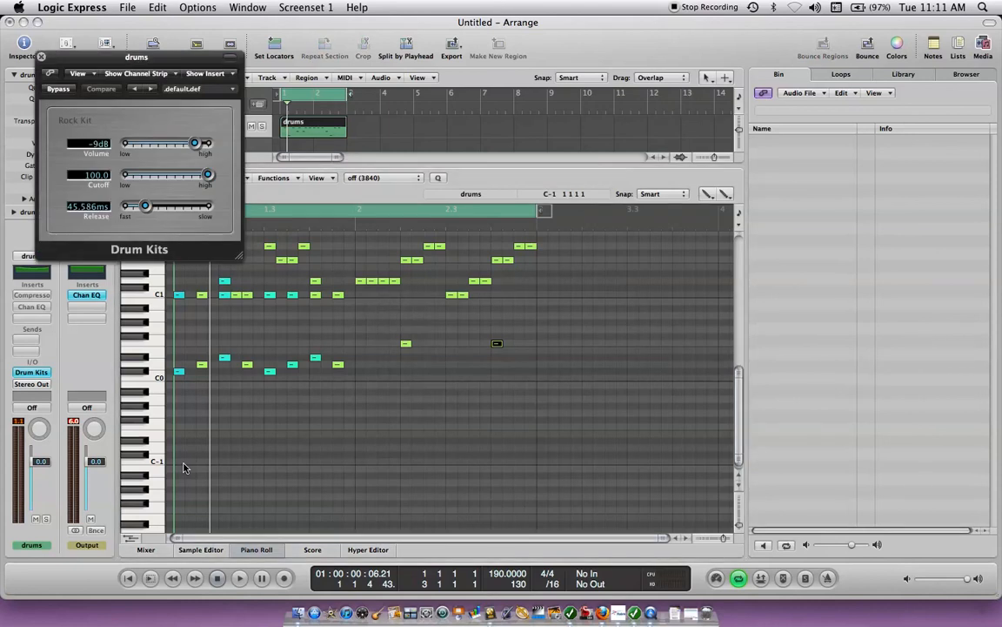
{"action": "key", "text": "space"}
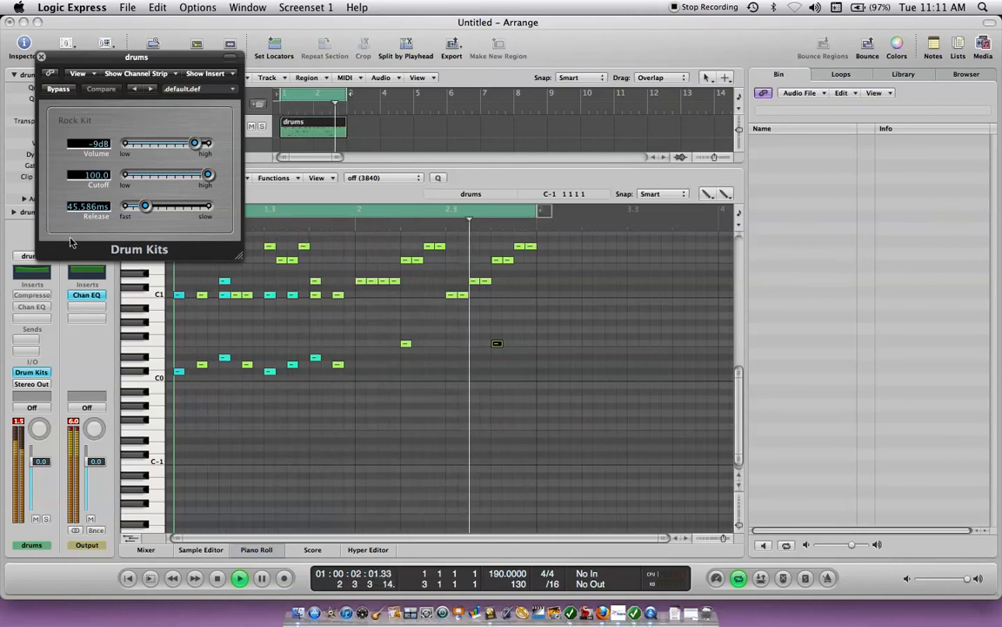
{"action": "left_click", "coordinate": [41, 56]}
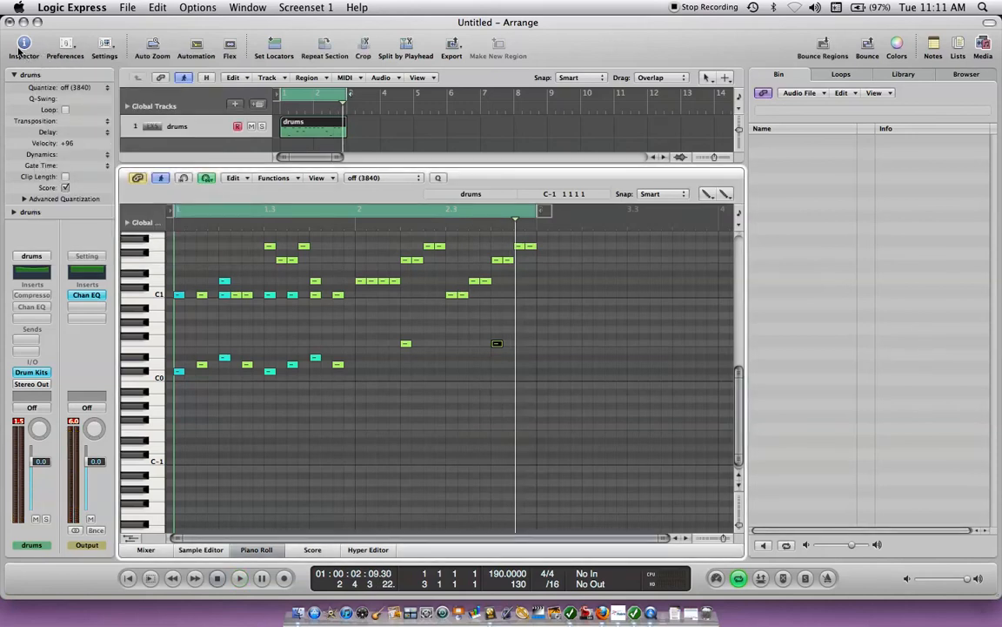